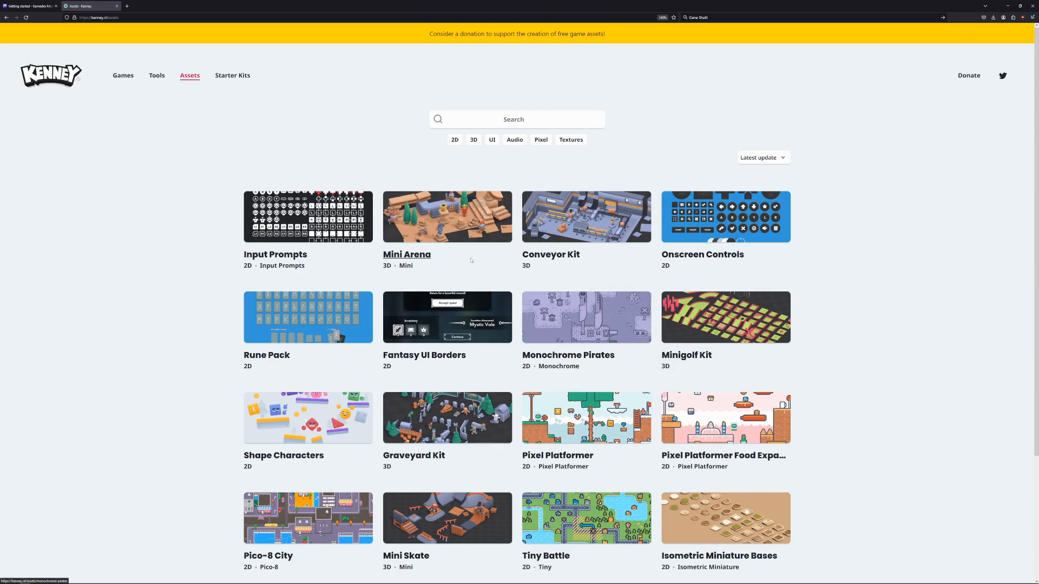
# Step: Open the Mini Skate asset pack page from the Kenney asset listing
pyautogui.click(458, 531)
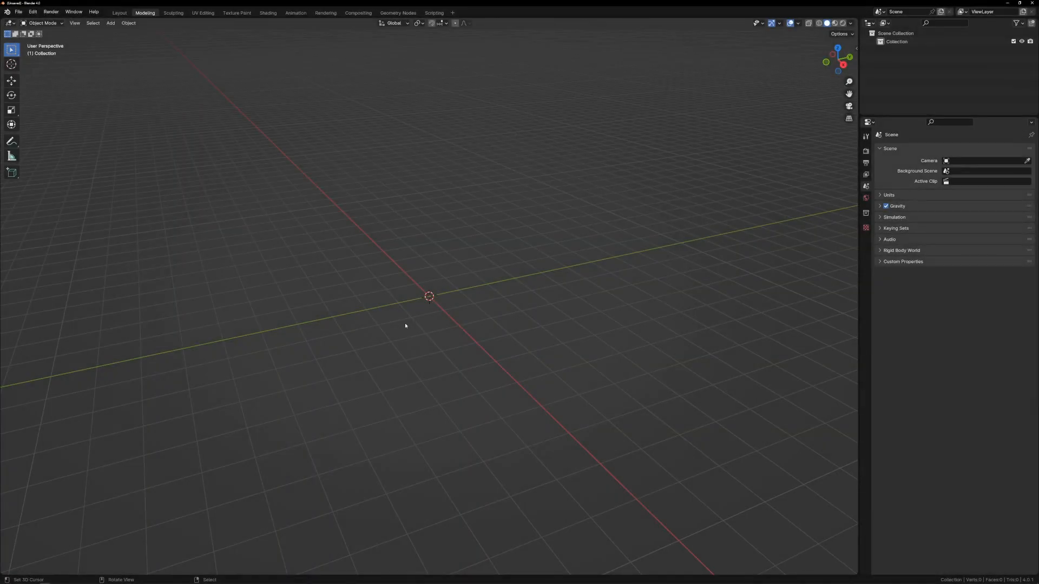
# Step: Switch to Blender and import character-skate-boy.fbx from the UnrealProjects folder as FBX, with animation import disabled
pyautogui.click(18, 12)
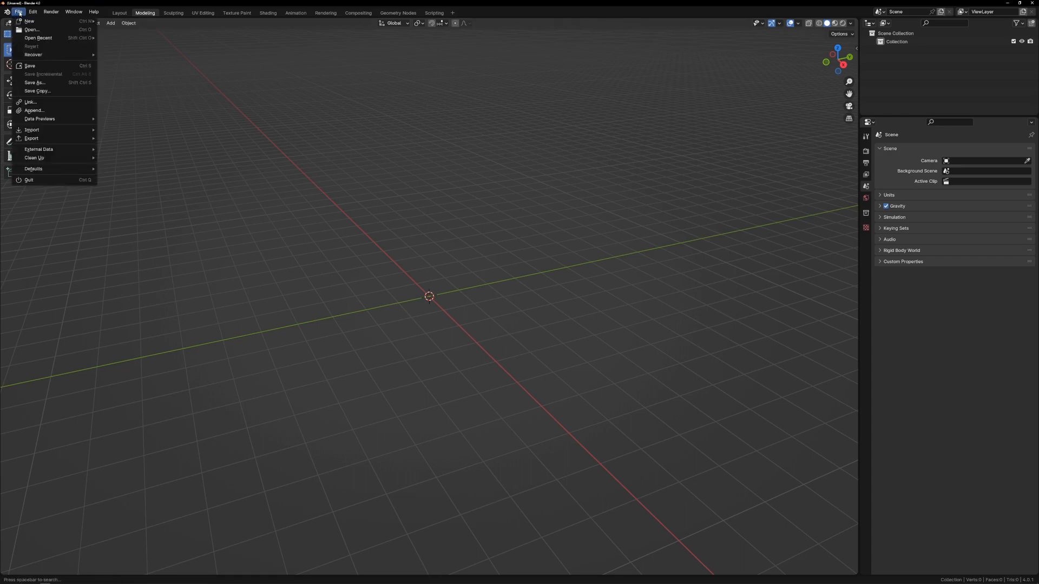
pyautogui.moveTo(37, 134)
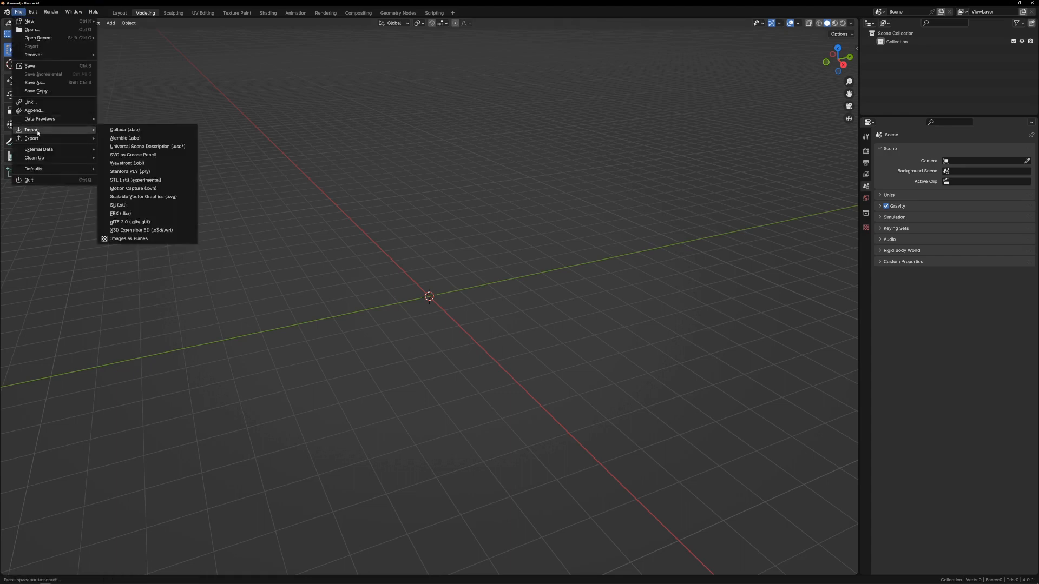
pyautogui.click(151, 213)
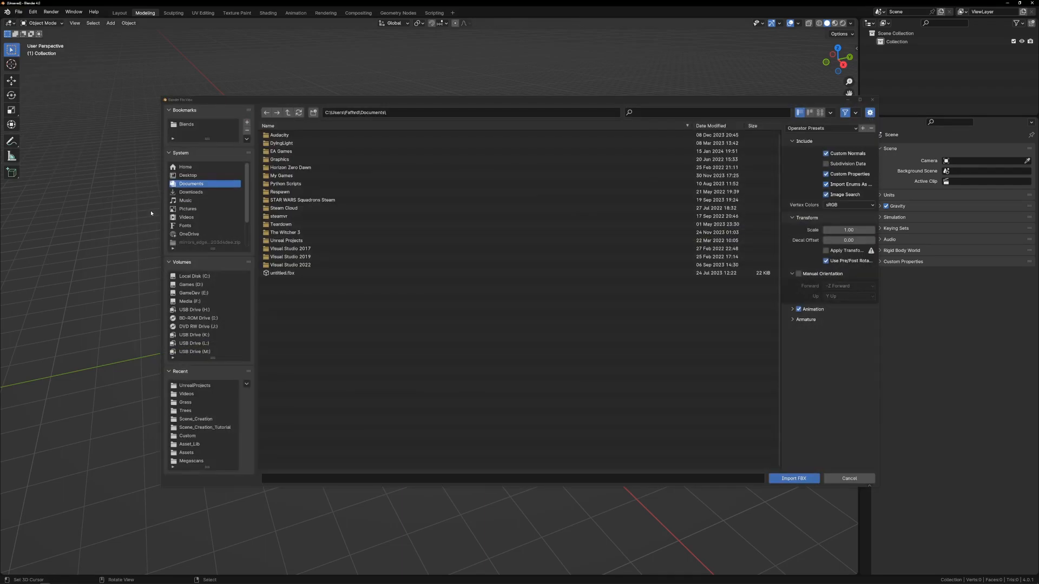
pyautogui.click(196, 386)
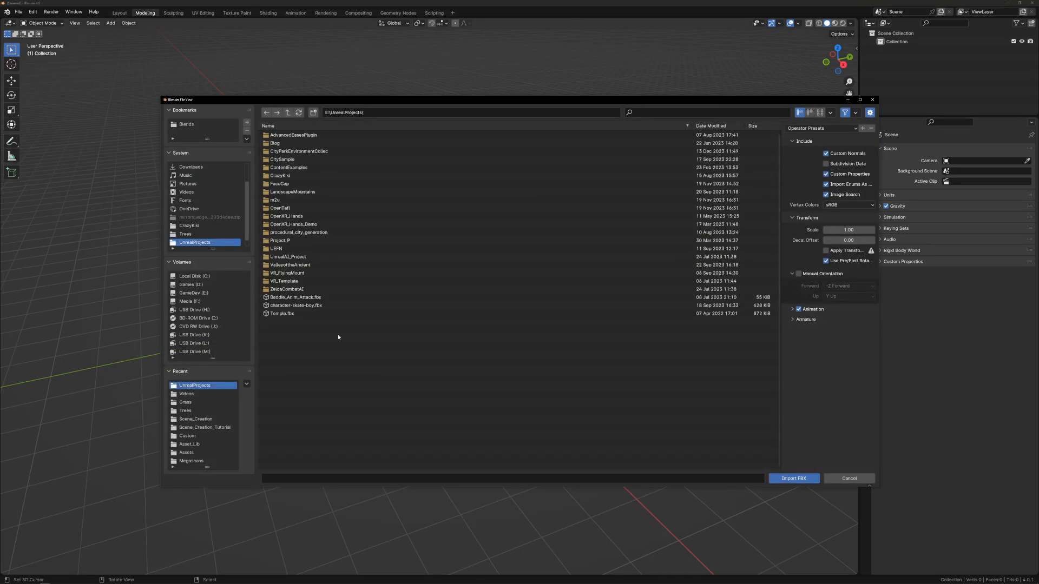
pyautogui.click(313, 306)
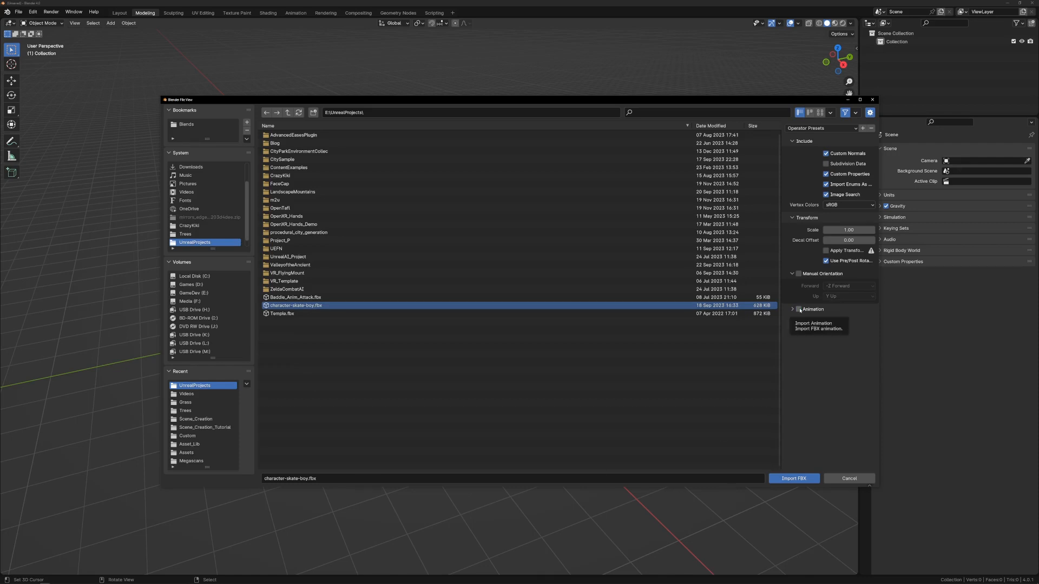
pyautogui.click(796, 480)
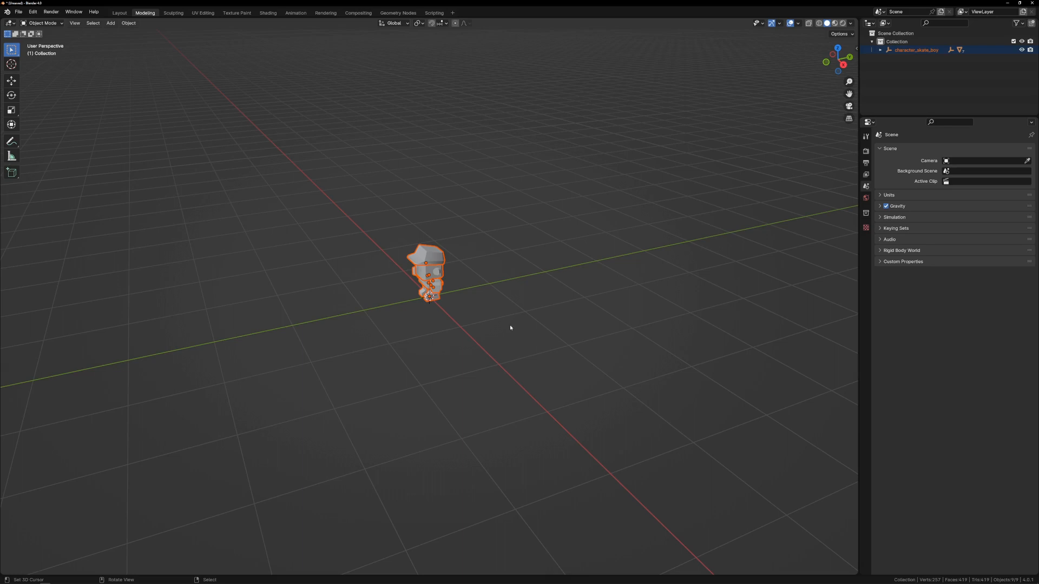
# Step: Examine the imported character up close and expand its object hierarchy down to the children of root, enlarging the outliner
pyautogui.scroll(5, 509, 320)
pyautogui.moveTo(508, 320); pyautogui.dragTo(571, 312, button='middle')
pyautogui.scroll(5, 571, 312)
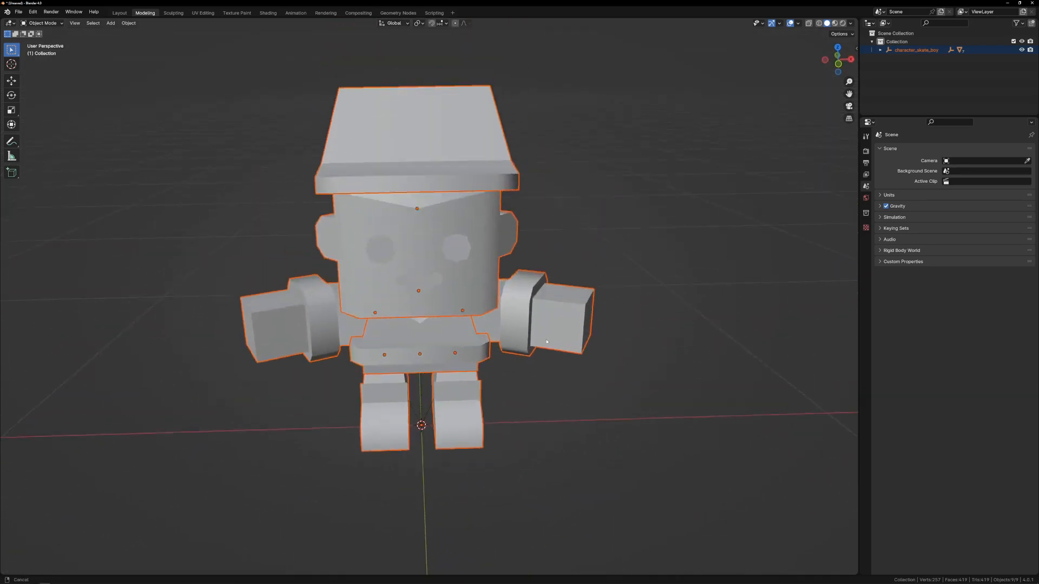
pyautogui.scroll(-2, 544, 321)
pyautogui.moveTo(569, 350); pyautogui.dragTo(544, 352, button='middle')
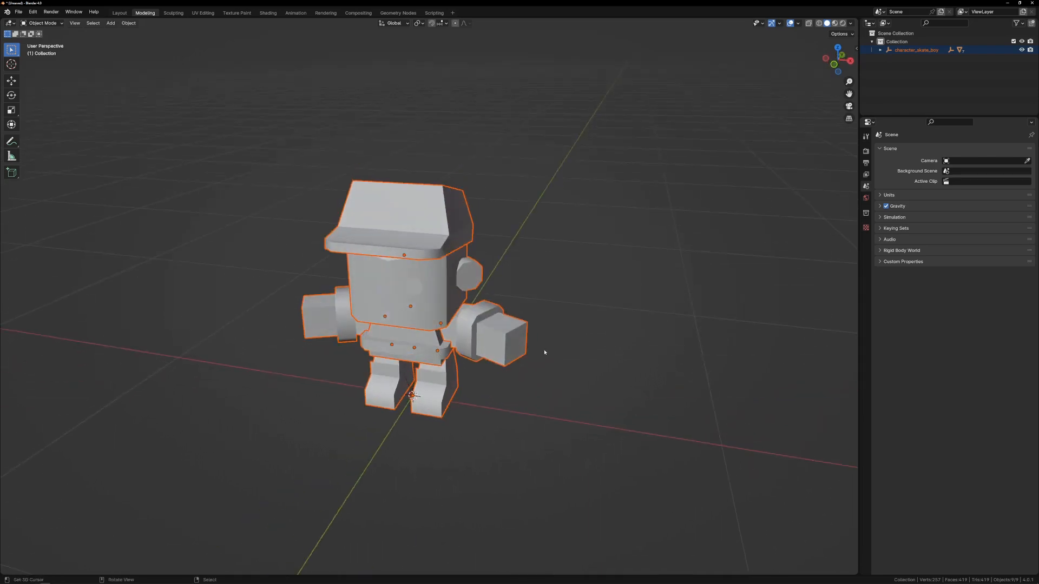
pyautogui.click(881, 50)
pyautogui.click(888, 57)
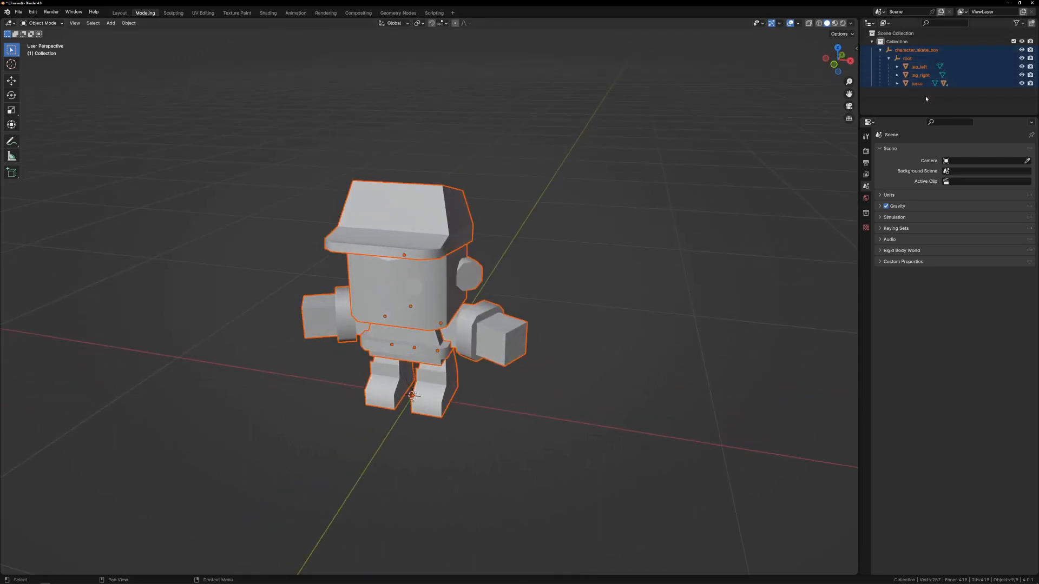
pyautogui.moveTo(935, 116); pyautogui.dragTo(935, 162)
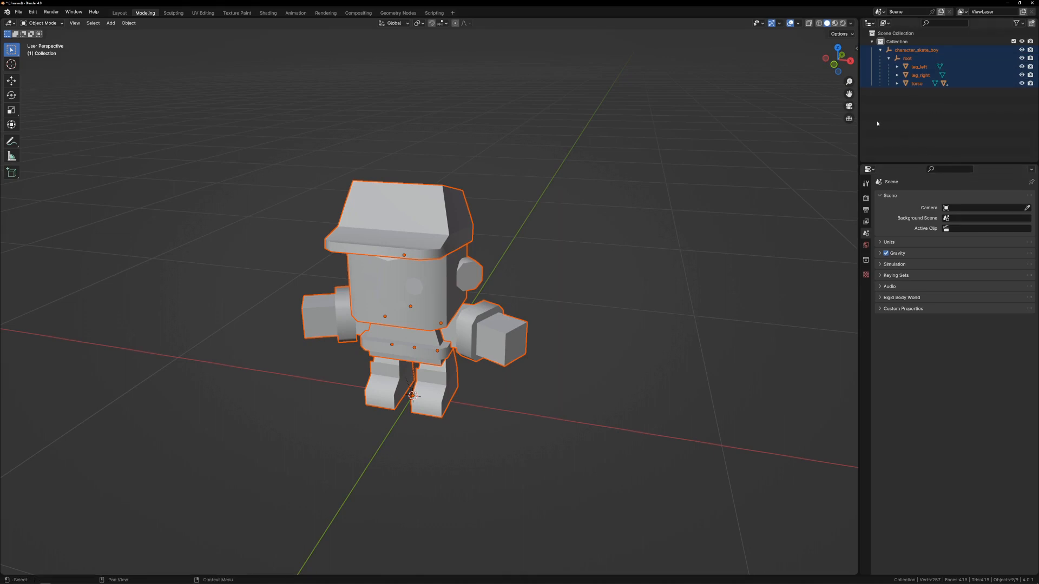
pyautogui.moveTo(858, 119); pyautogui.dragTo(828, 119)
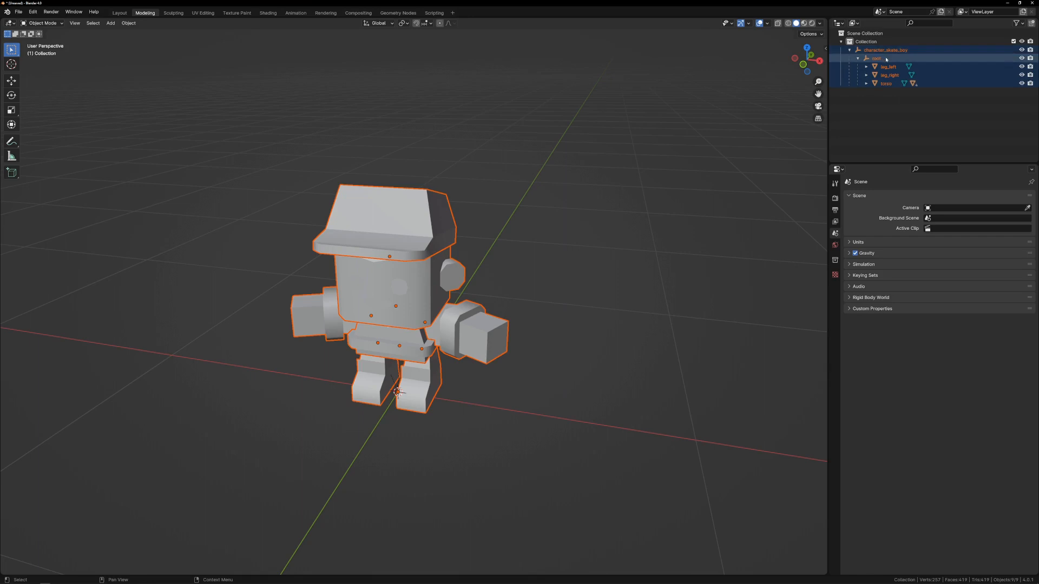
# Step: Rename the top-level character_skate_boy empty to Armature
pyautogui.click(891, 57)
pyautogui.click(894, 50)
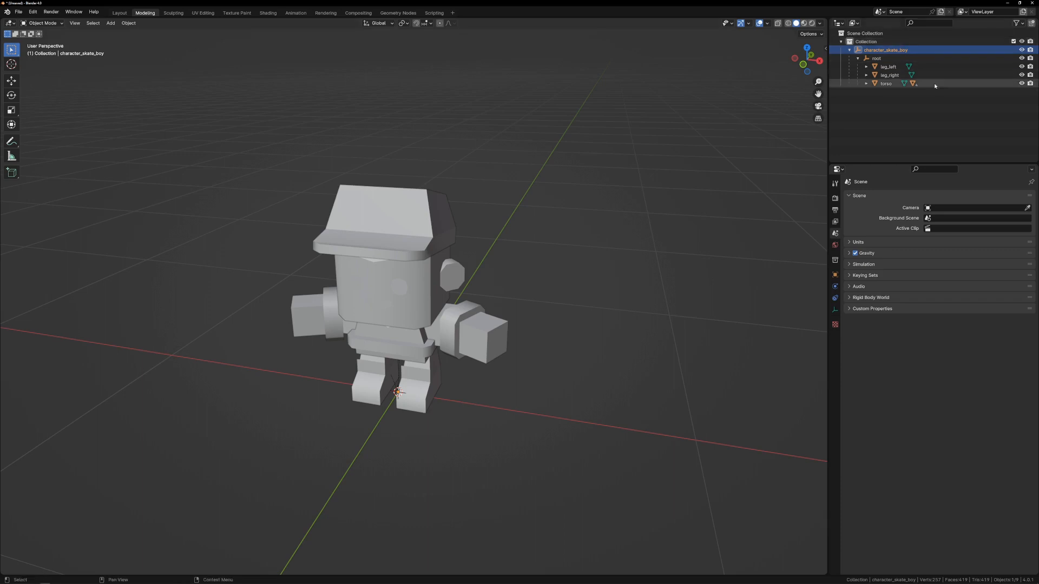
pyautogui.press('F2')
pyautogui.write('Armature')
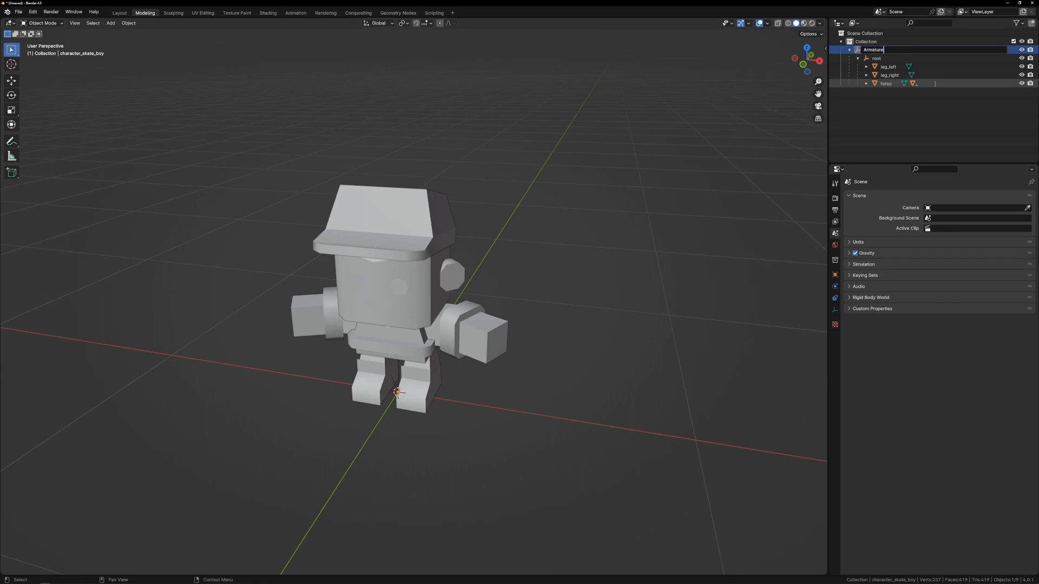
pyautogui.press('Return')
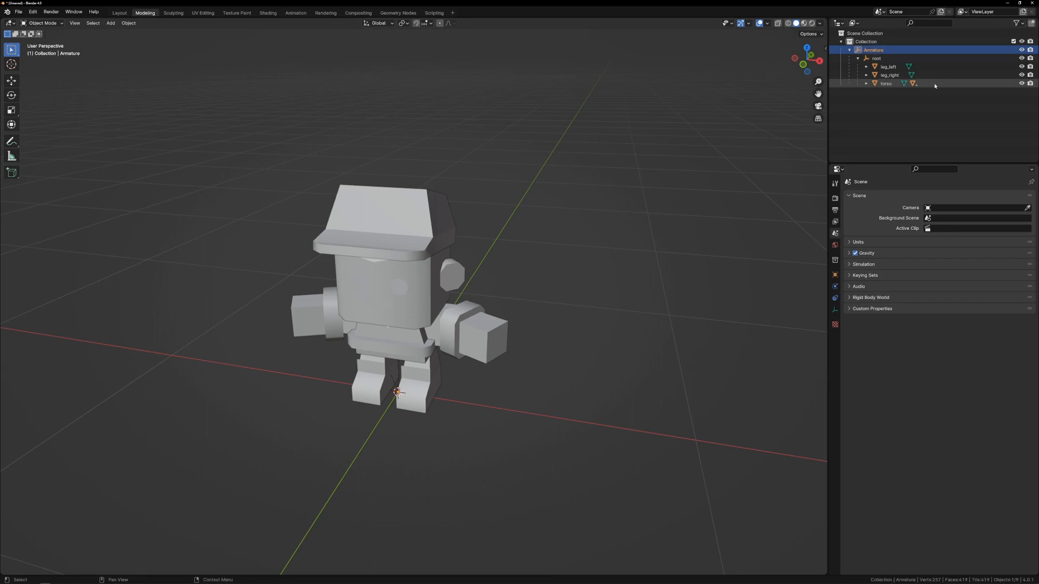
# Step: Start an FBX export of the character with geometry smoothing set to Edge
pyautogui.click(18, 11)
pyautogui.moveTo(47, 140)
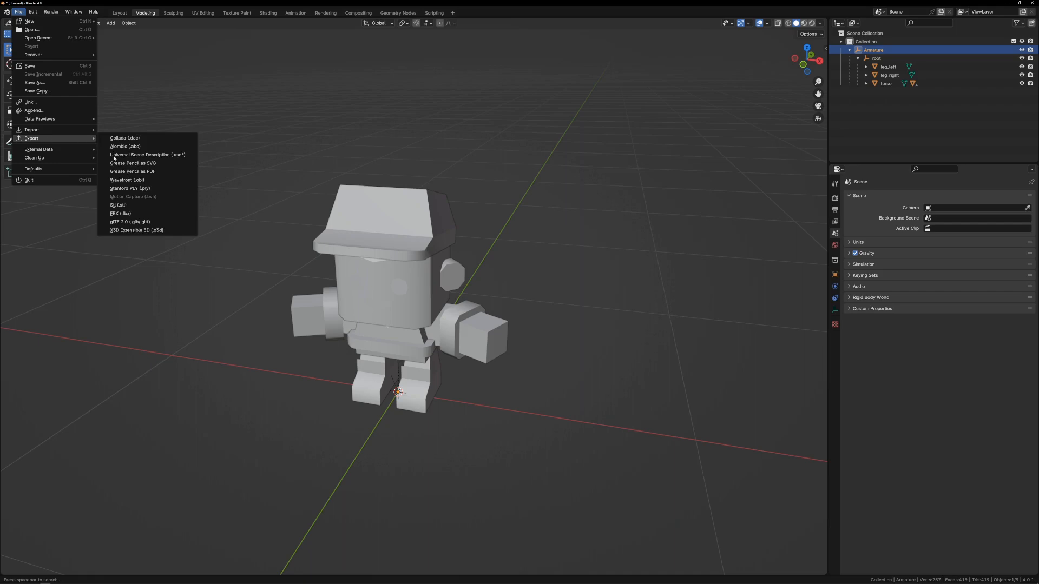
pyautogui.click(120, 214)
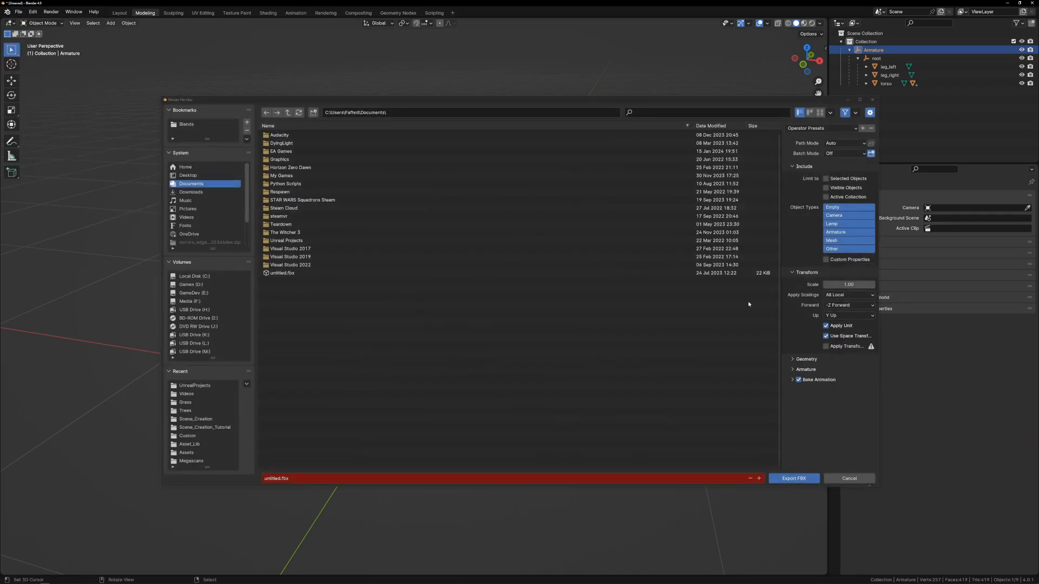
pyautogui.click(801, 360)
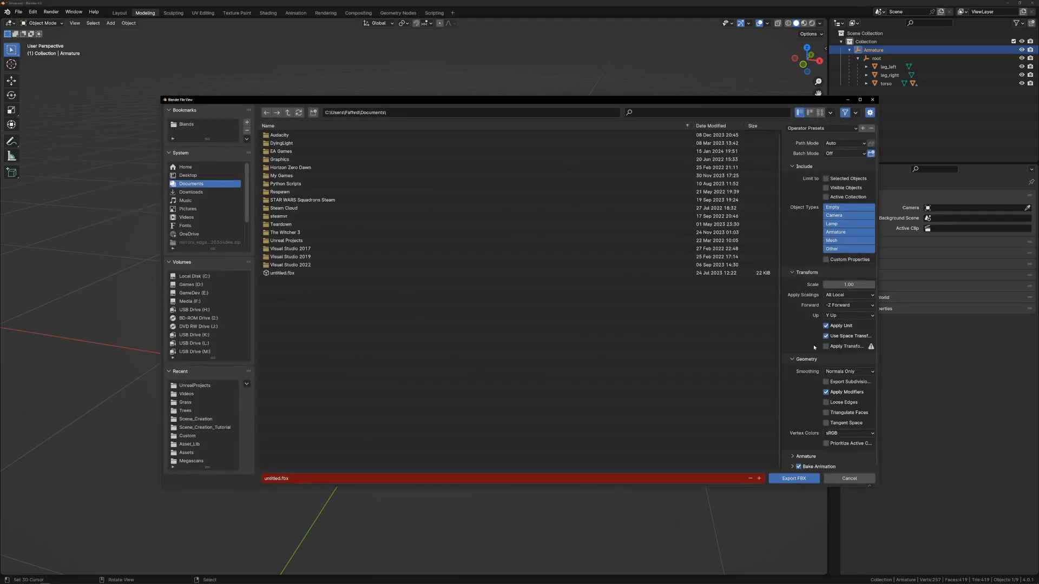
pyautogui.click(865, 374)
pyautogui.click(847, 399)
# Step: Export the character to the UnrealProjects folder as SkateBoy_Rigged.fbx
pyautogui.click(215, 383)
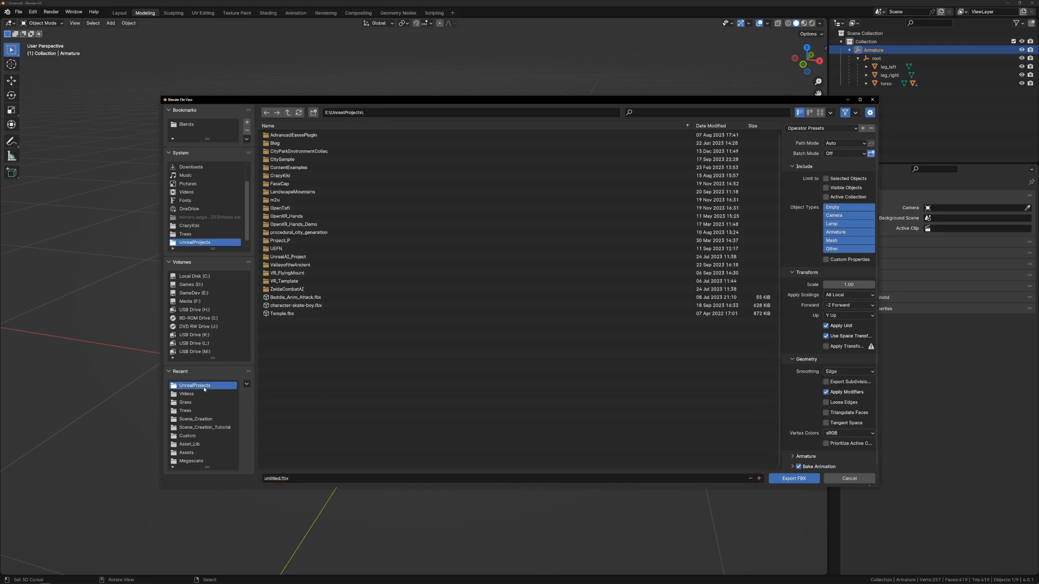
pyautogui.click(312, 480)
pyautogui.write('SkateBoy_Rigged')
pyautogui.press('Return')
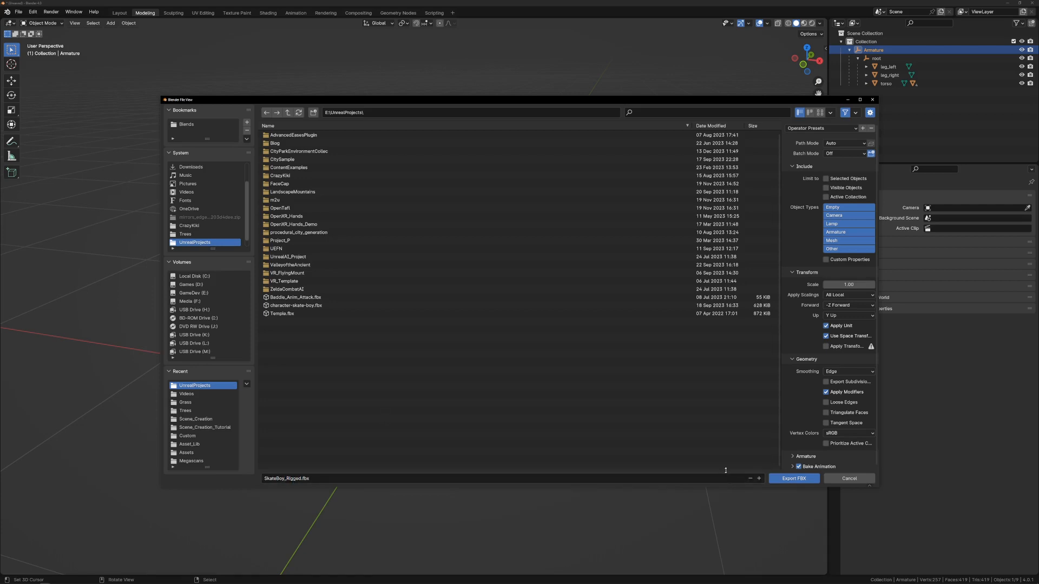
pyautogui.click(788, 480)
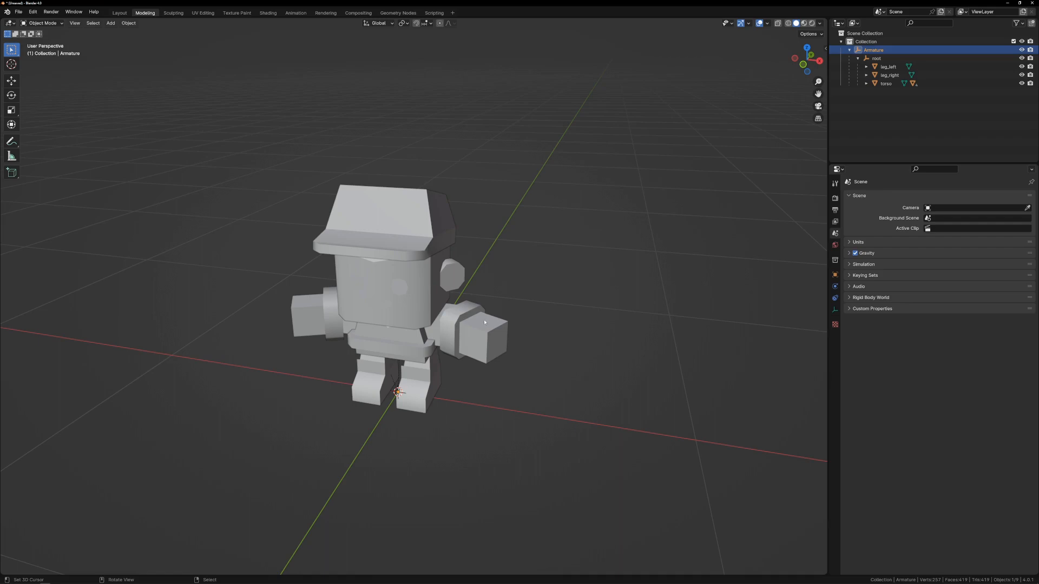
# Step: Switch to the Unreal Editor and bring SkateBoy_Rigged.fbx from File Explorer into the Characters/SkateBoy content folder
pyautogui.click(5, 580)
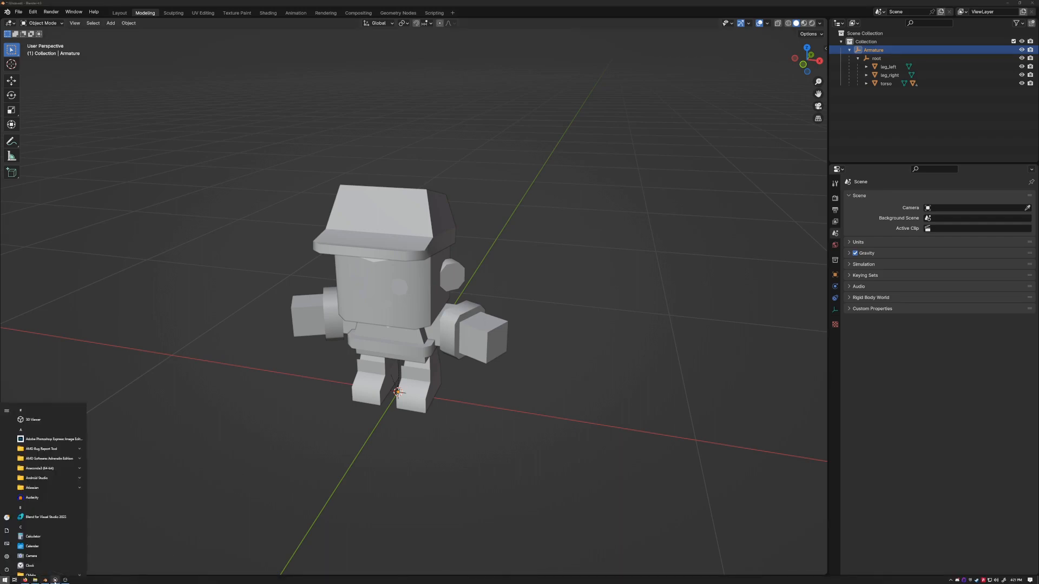
pyautogui.click(45, 580)
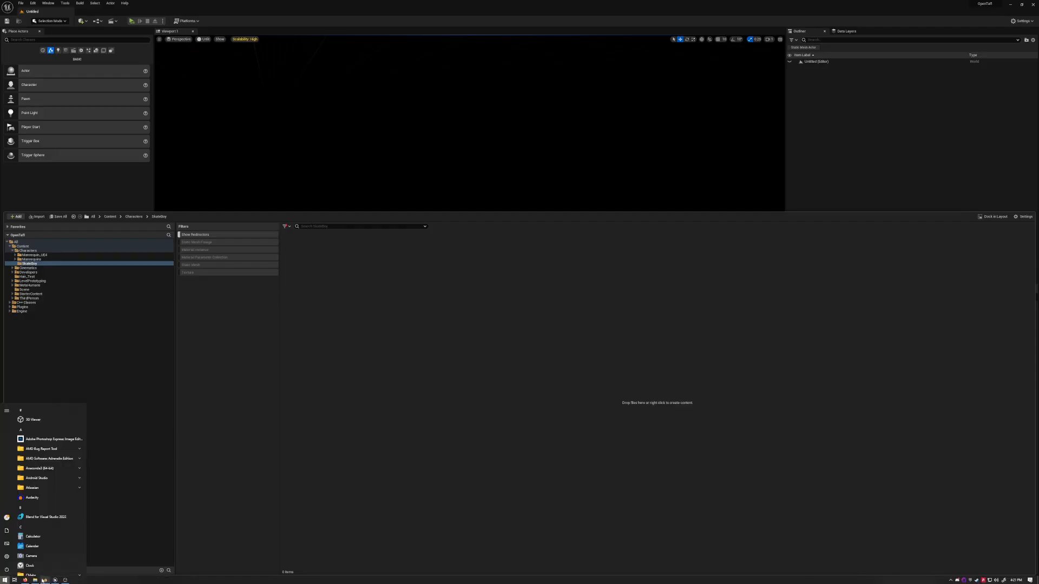
pyautogui.click(35, 580)
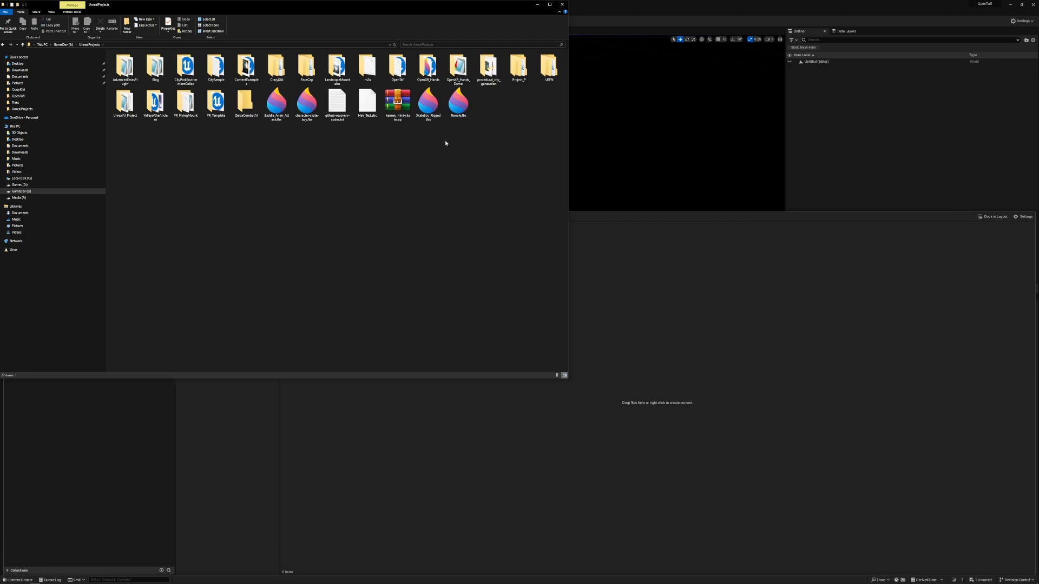
pyautogui.moveTo(428, 104); pyautogui.dragTo(731, 385)
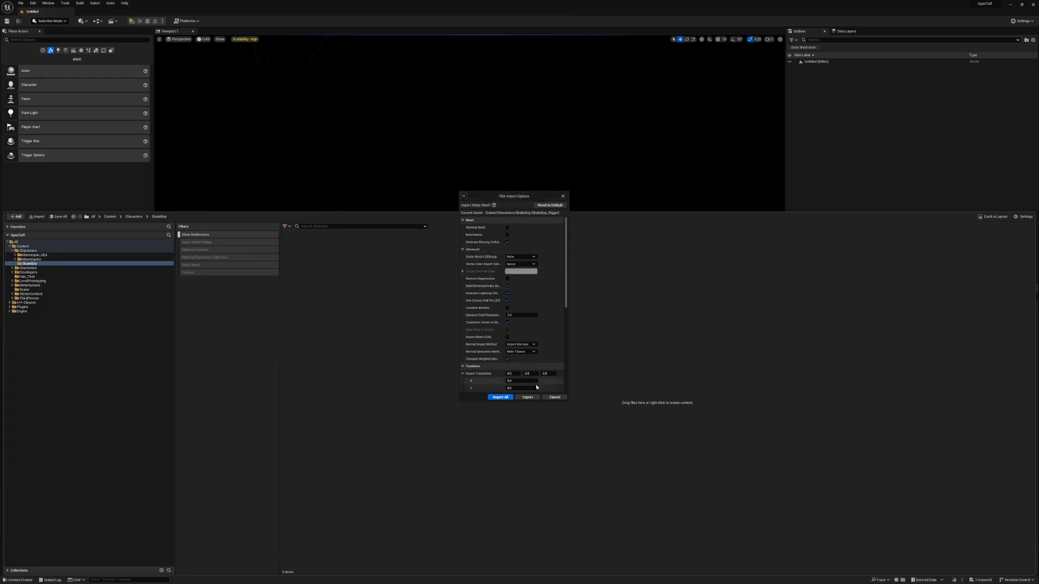
# Step: Import the FBX as a skeletal mesh with Import Animations turned off
pyautogui.click(508, 229)
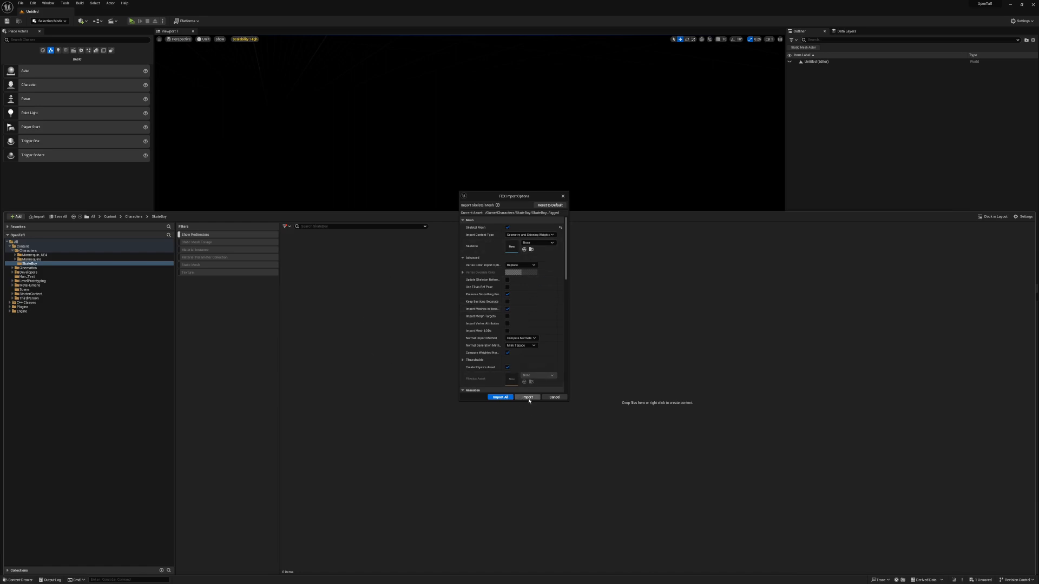
pyautogui.scroll(-2, 512, 373)
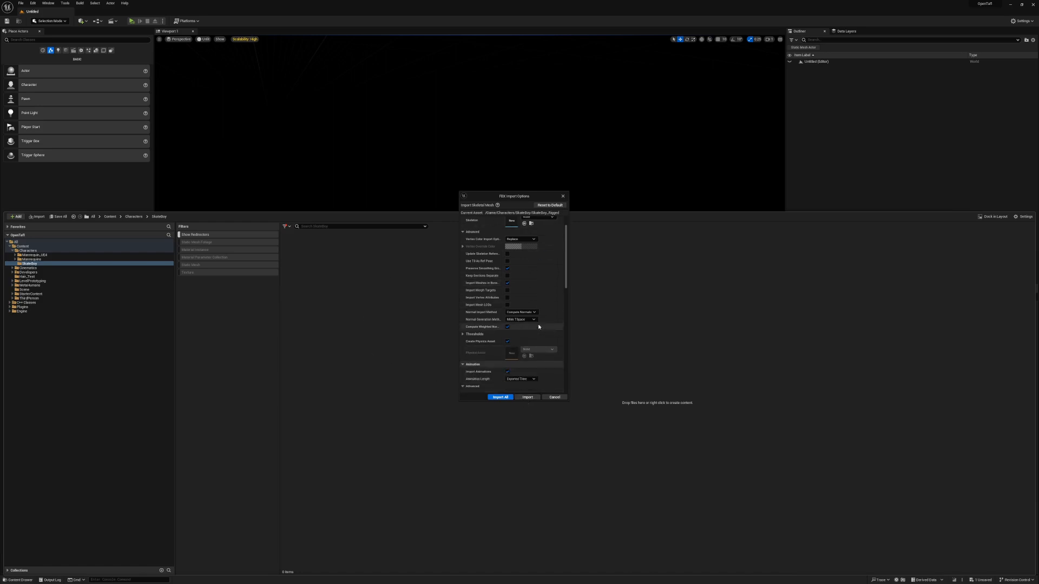
pyautogui.click(507, 372)
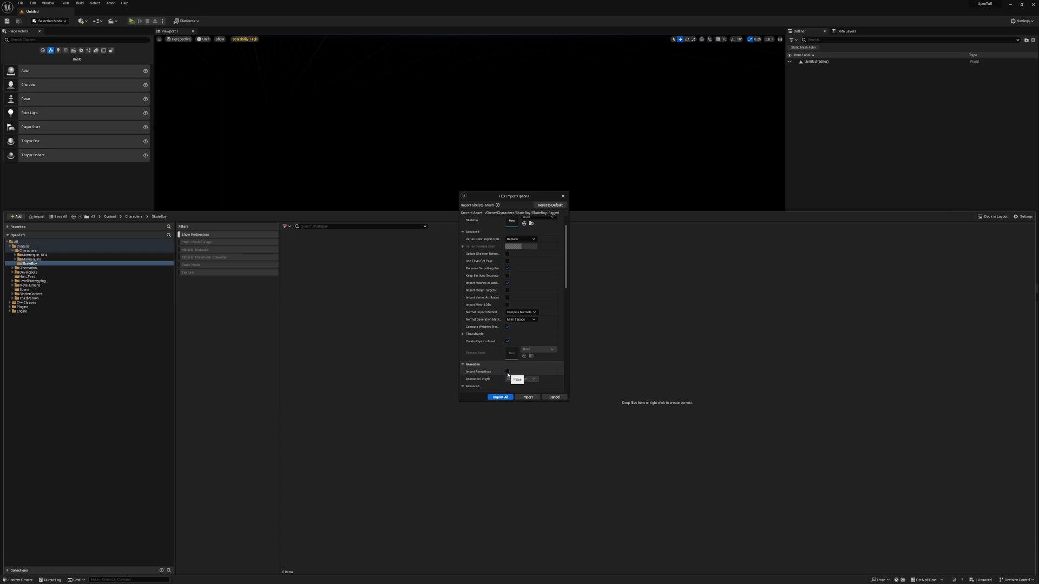
pyautogui.click(529, 397)
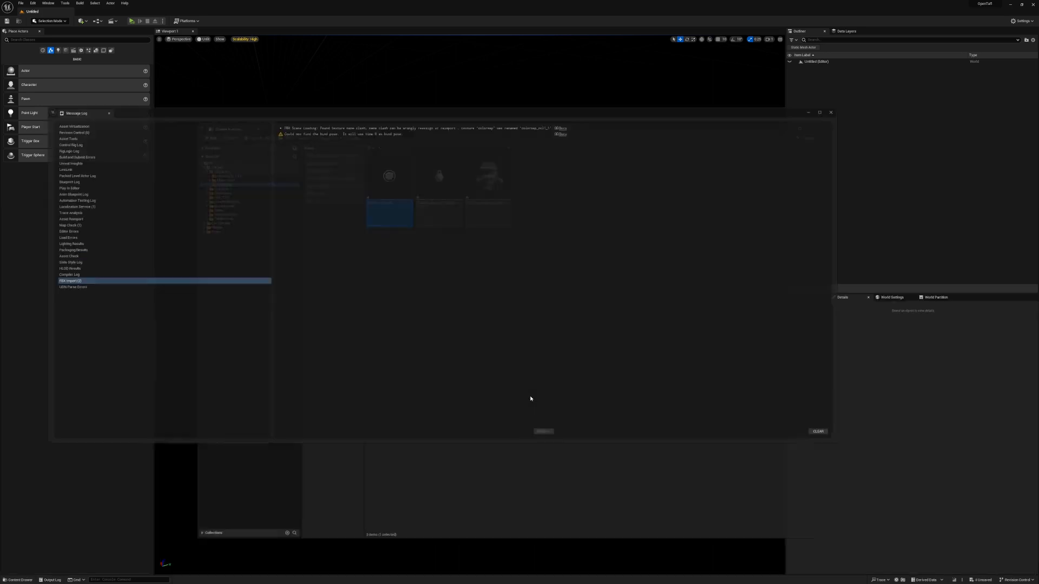
# Step: Bring the Content Browser in front of the message log and open the SkateBoy_Rigged_Skeleton asset
pyautogui.click(514, 350)
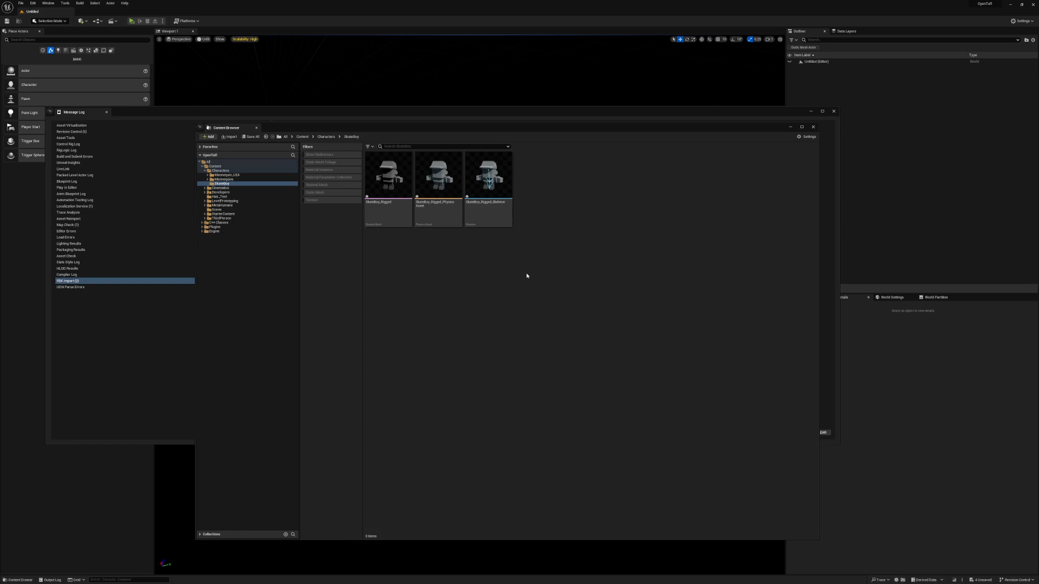
pyautogui.click(499, 185)
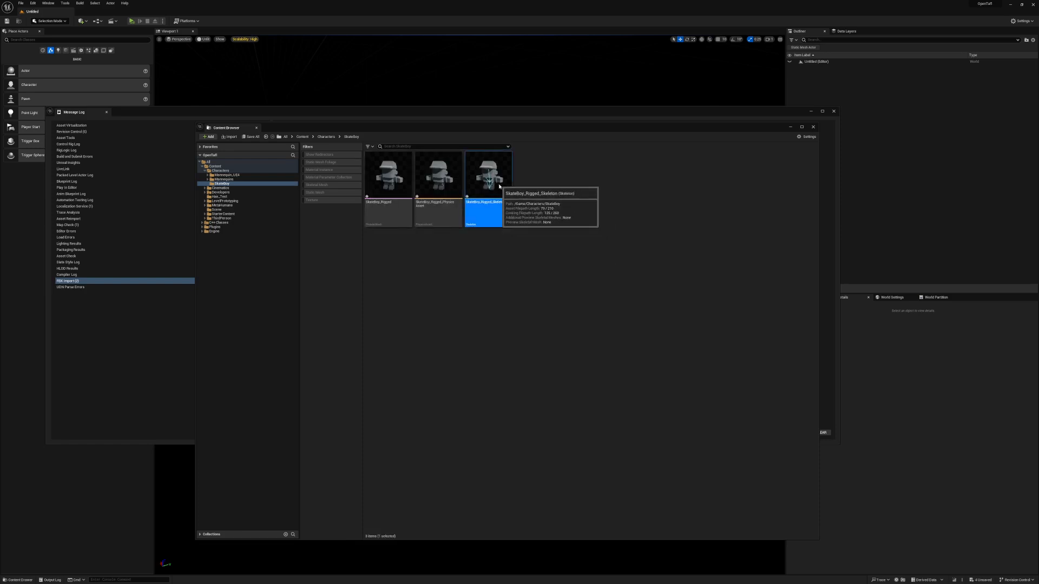
pyautogui.doubleClick(499, 185)
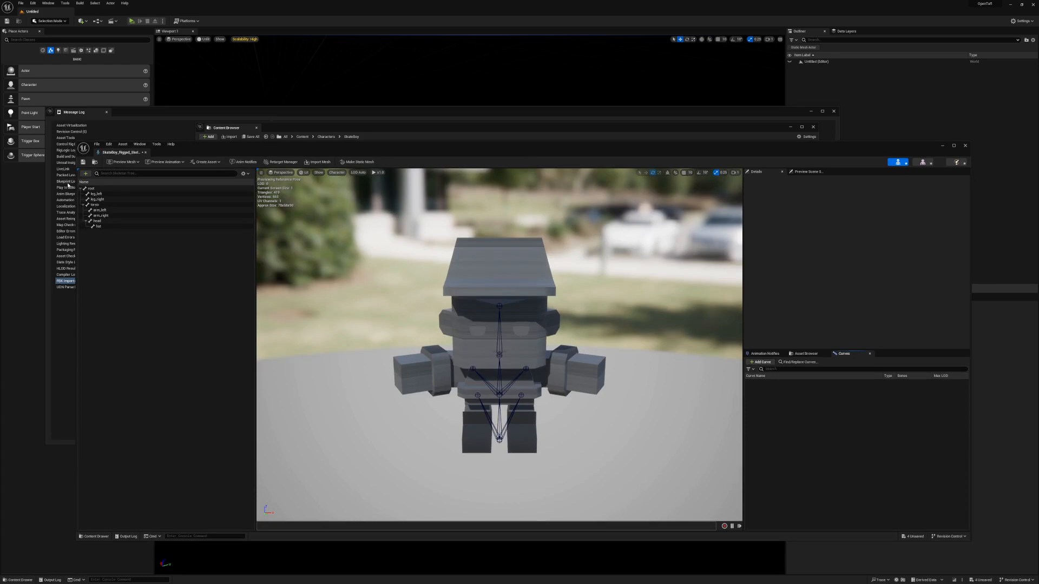
# Step: Examine the bones in the skeleton tree one by one, from root through legs, torso and arms to head and hat
pyautogui.click(91, 189)
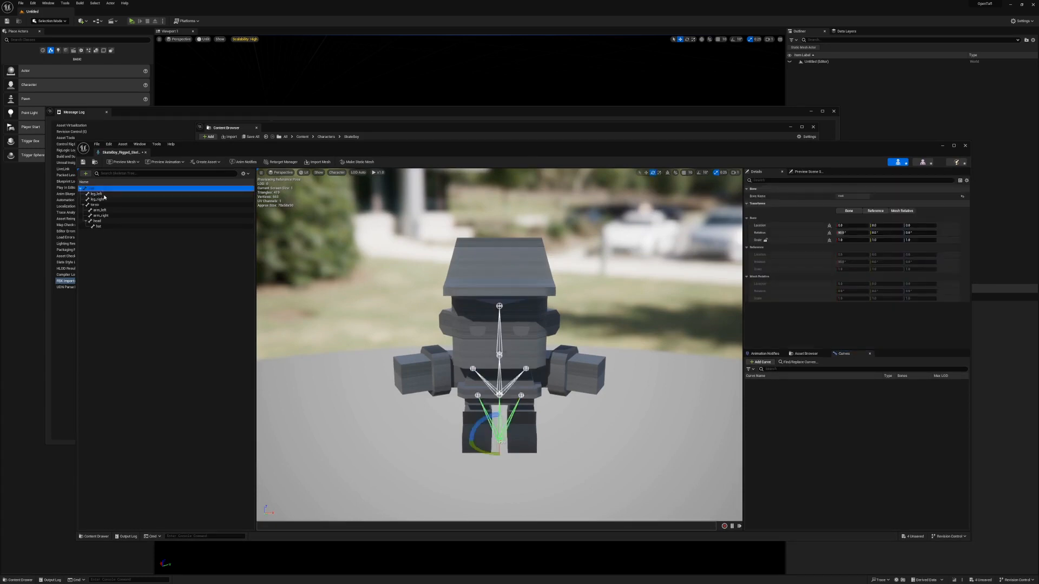
pyautogui.click(107, 200)
pyautogui.click(106, 205)
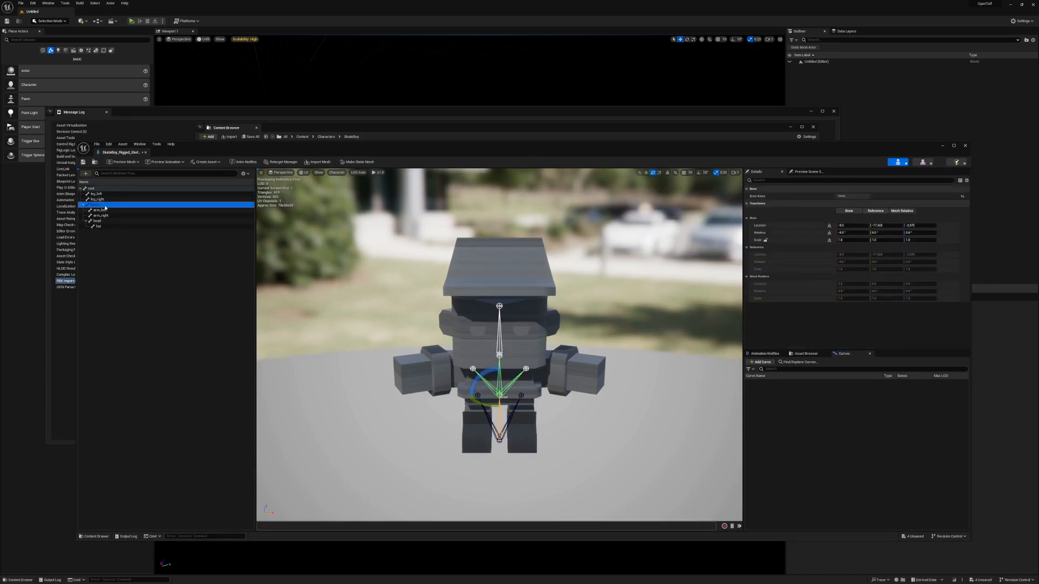
pyautogui.click(100, 210)
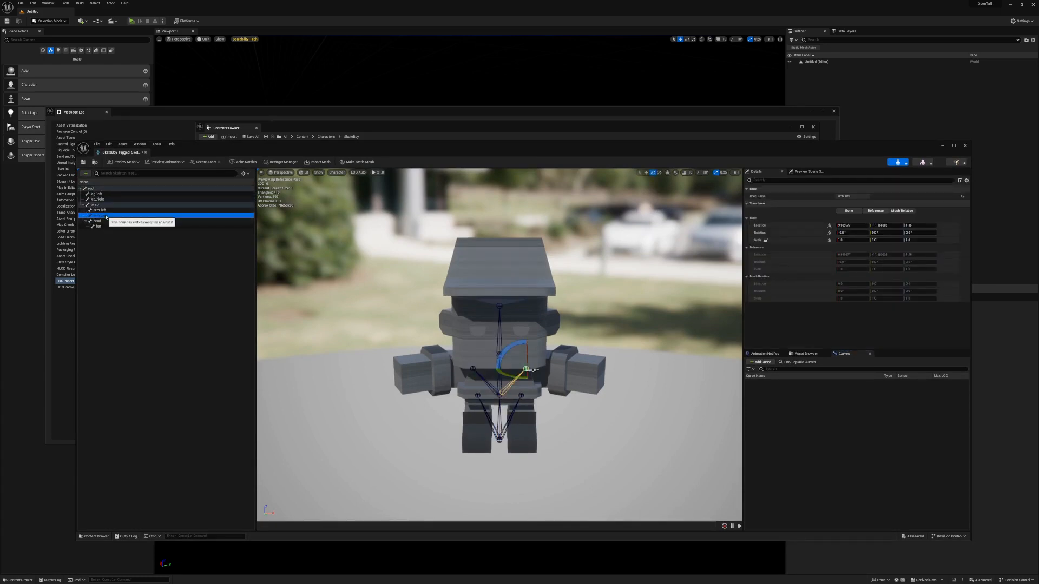
pyautogui.click(102, 216)
pyautogui.click(103, 221)
pyautogui.click(100, 227)
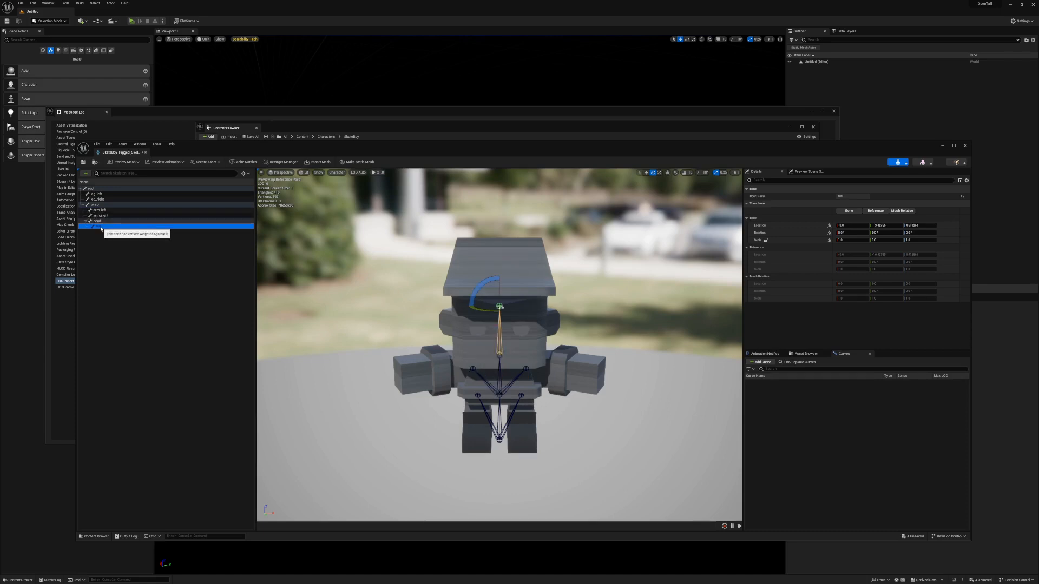
# Step: Rotate the arm_left bone upward in the preview to test the rig, and close the skeleton editor
pyautogui.click(100, 210)
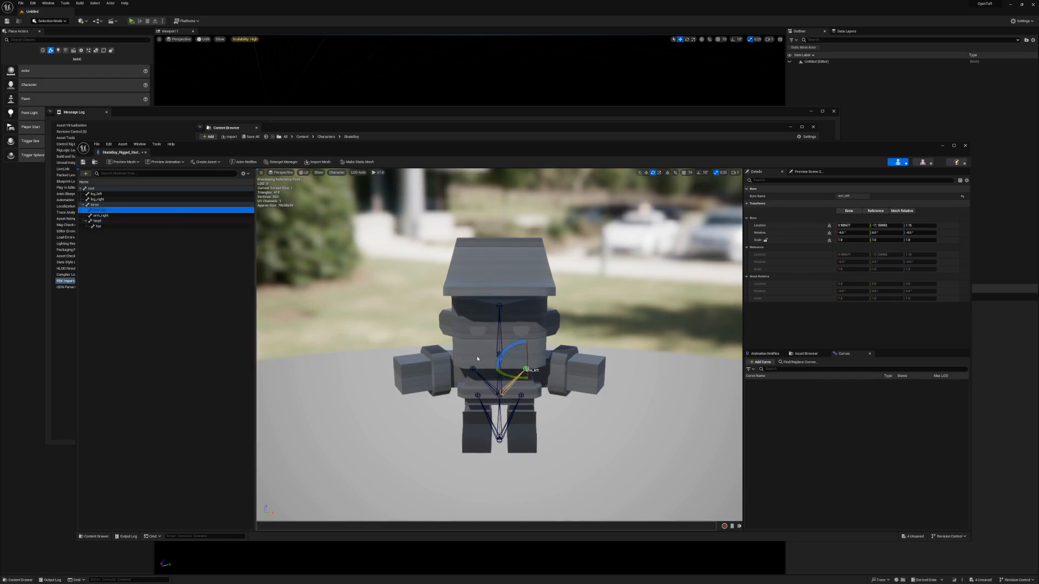
pyautogui.moveTo(506, 354)
pyautogui.mouseDown()
pyautogui.moveTo(547, 387)
pyautogui.moveTo(495, 357)
pyautogui.mouseUp()
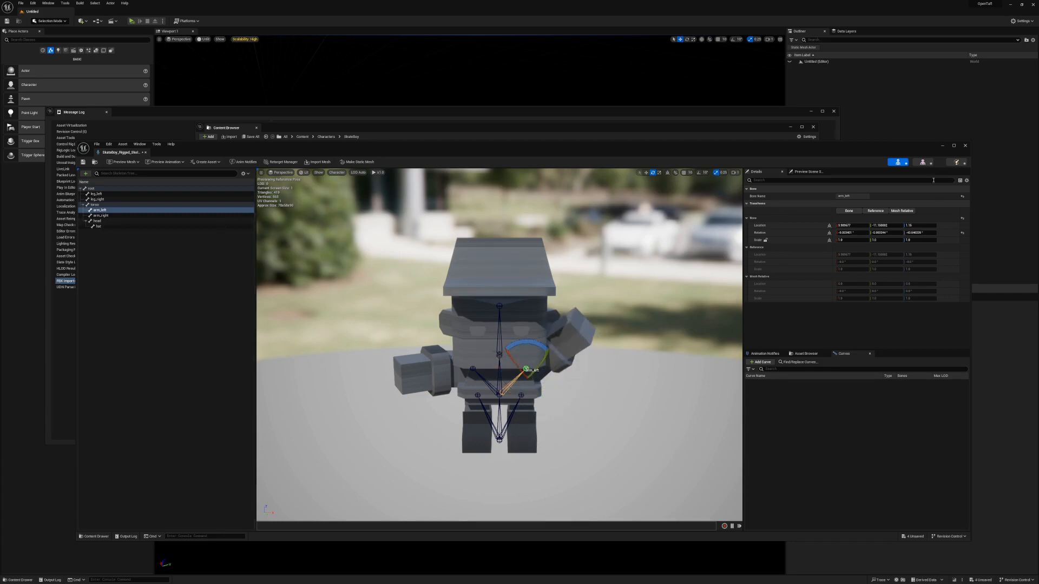
pyautogui.click(965, 146)
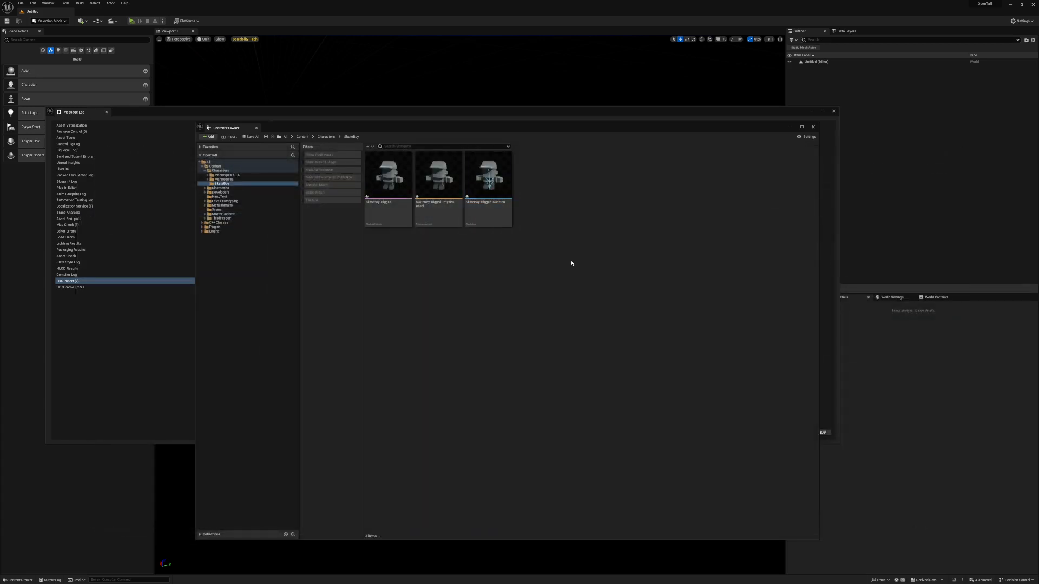
# Step: Export the SkateBoy_Rigged skeletal mesh to the UnrealProjects folder, overwriting SkateBoy_Rigged.fbx and keeping the default FBX export options
pyautogui.moveTo(545, 129); pyautogui.dragTo(537, 149)
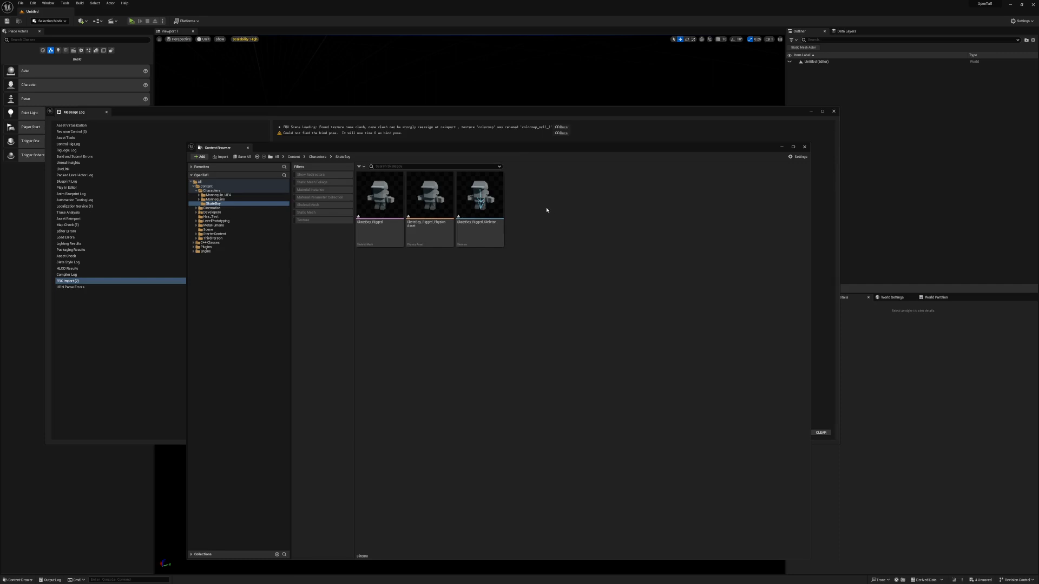
pyautogui.rightClick(375, 202)
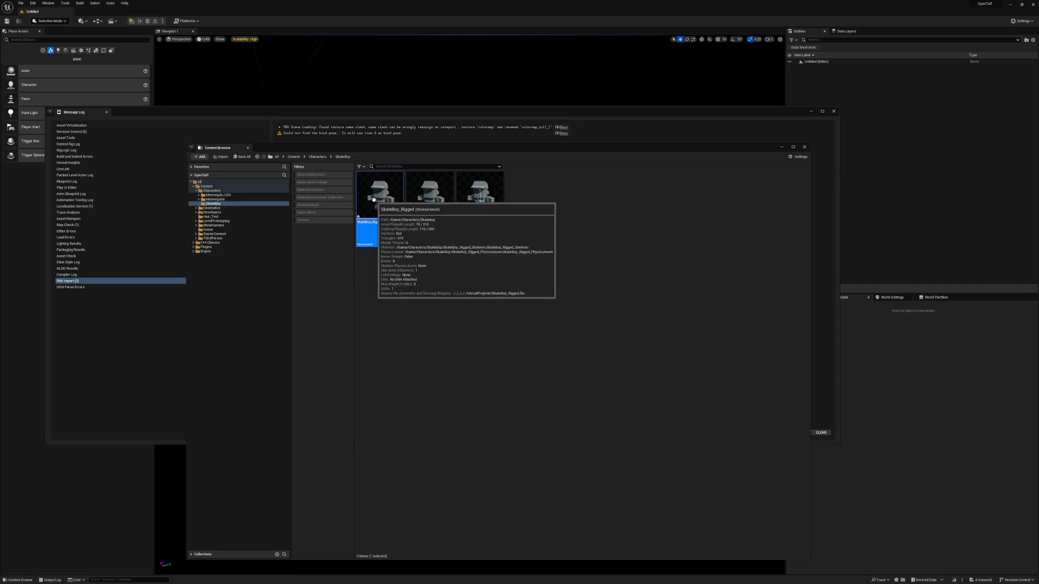
pyautogui.moveTo(400, 304)
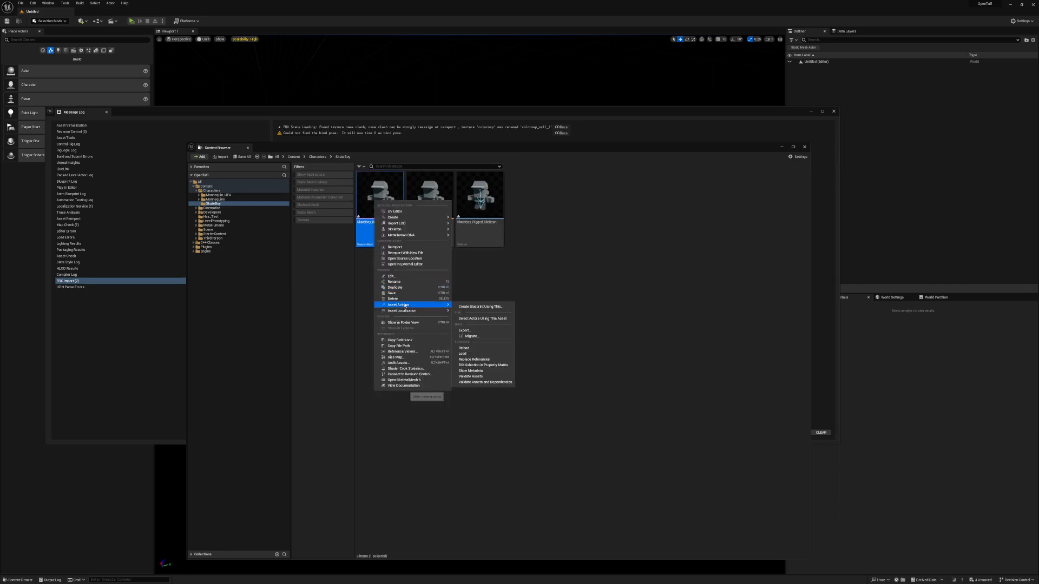
pyautogui.click(487, 331)
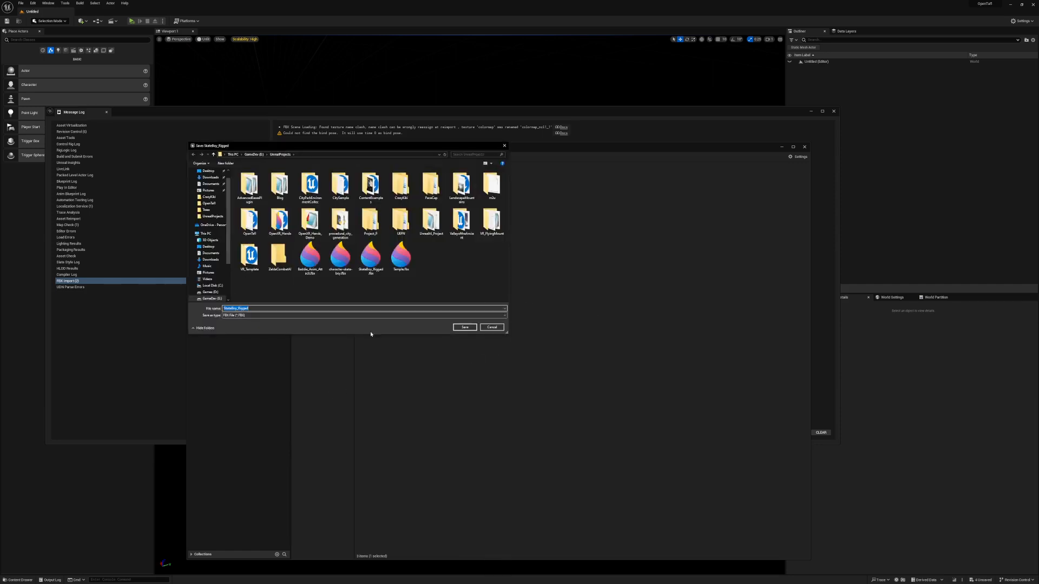
pyautogui.click(371, 257)
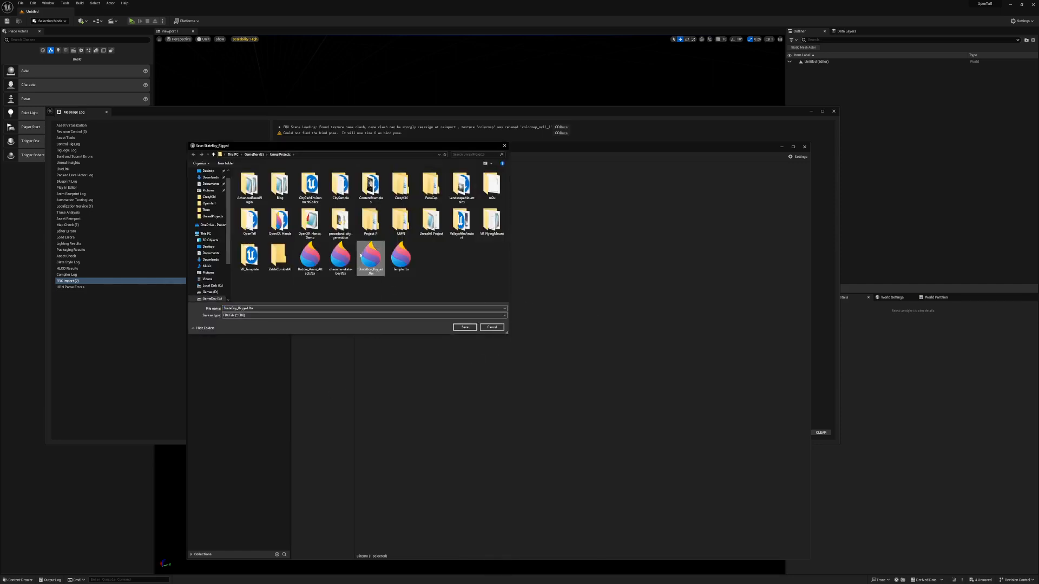
pyautogui.click(465, 327)
pyautogui.click(532, 295)
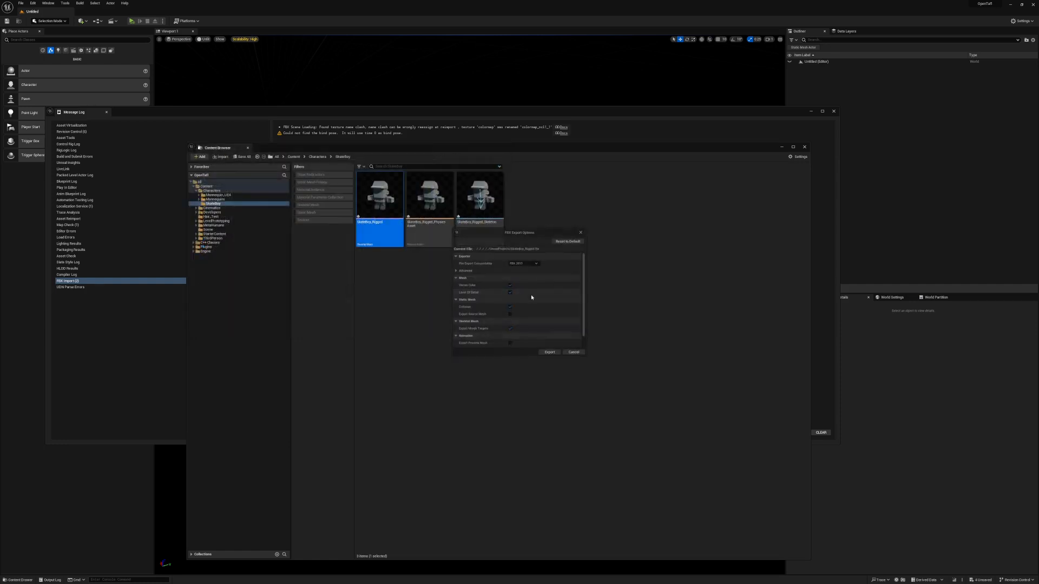
pyautogui.click(549, 353)
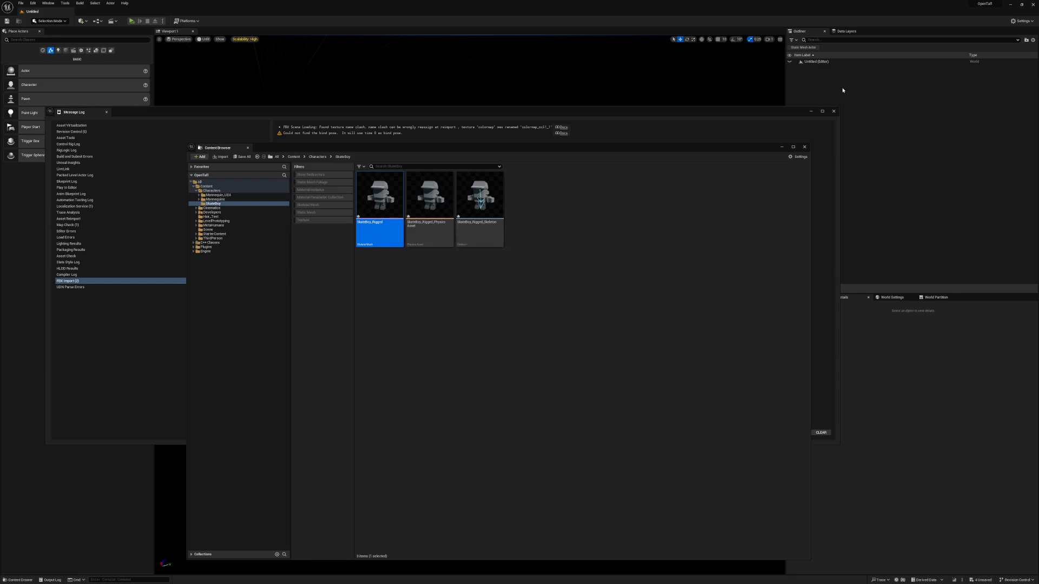
# Step: Close the message log and delete the SkateBoy_Rigged mesh, physics asset and skeleton from the SkateBoy folder
pyautogui.click(834, 110)
pyautogui.click(548, 353)
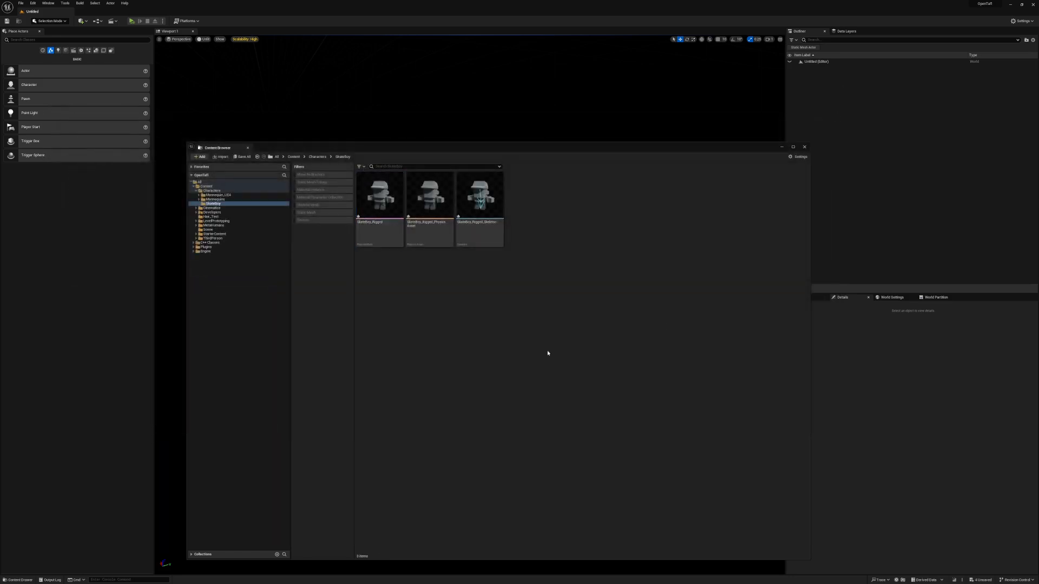
pyautogui.click(373, 189)
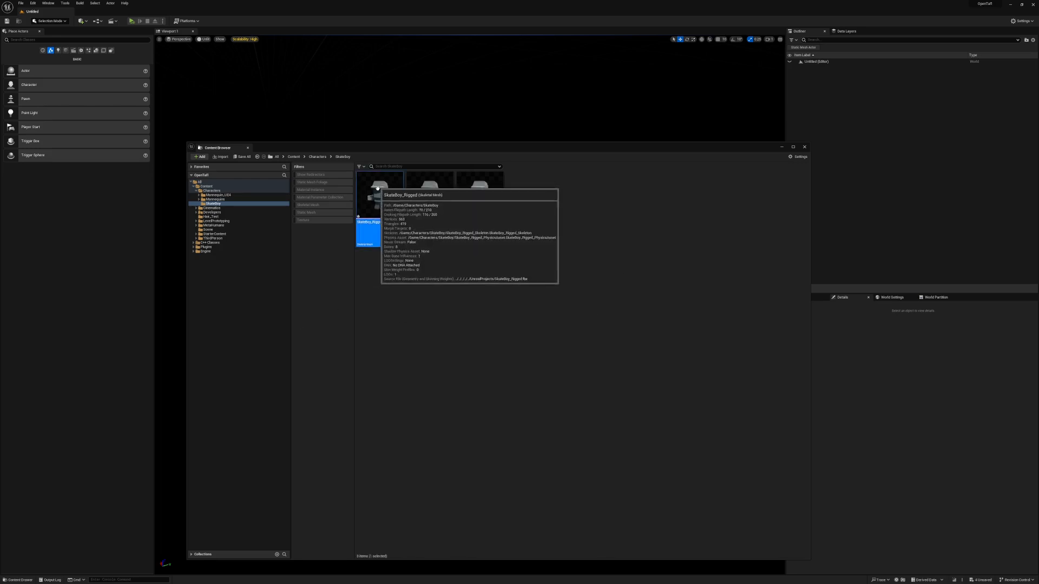
pyautogui.keyDown('shift'); pyautogui.click(499, 209); pyautogui.keyUp('shift')
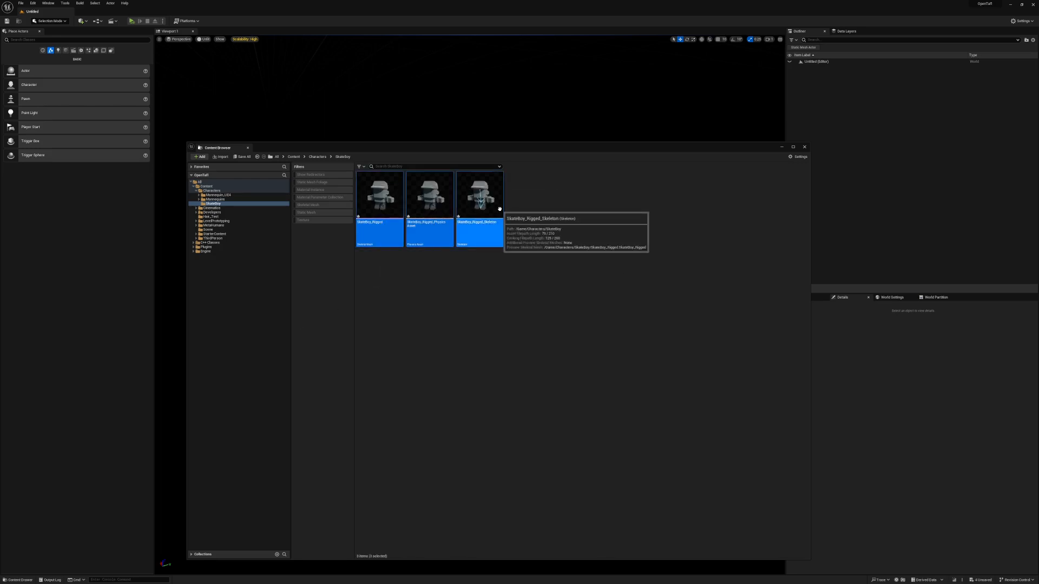
pyautogui.press('Delete')
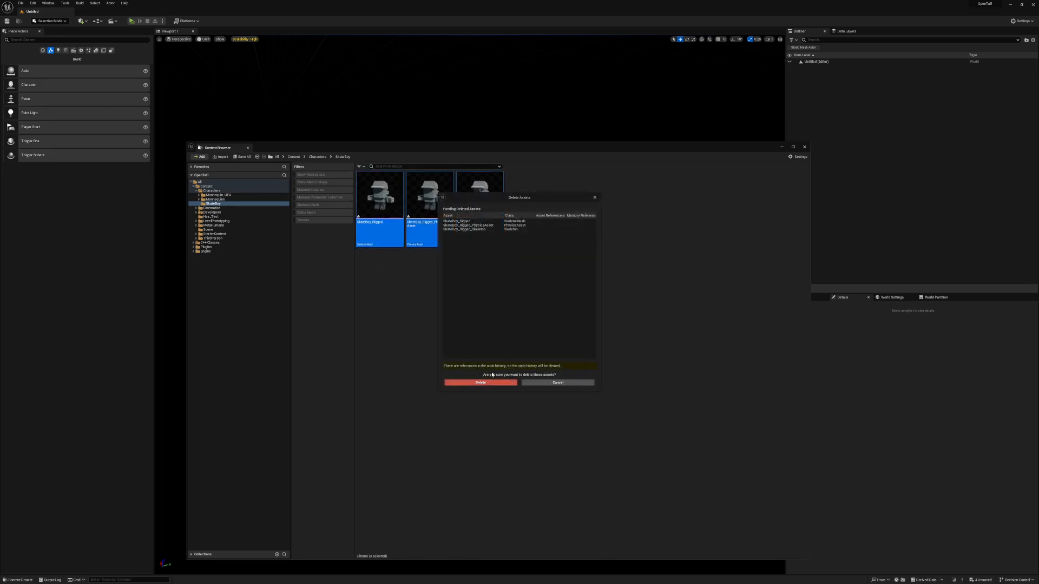
pyautogui.click(489, 383)
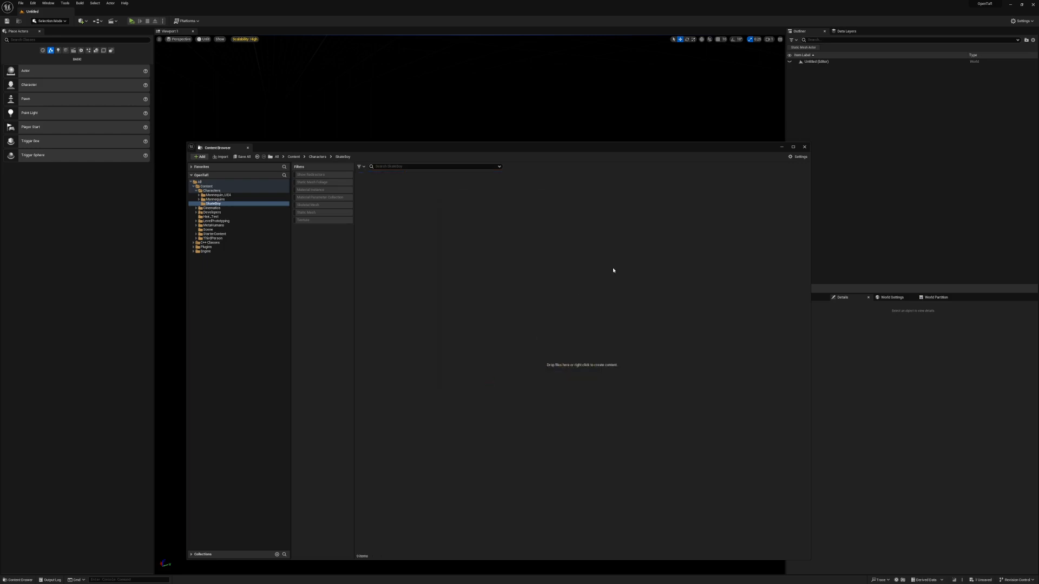
# Step: Switch to Blender and start a new General file without saving the current scene
pyautogui.press('super')
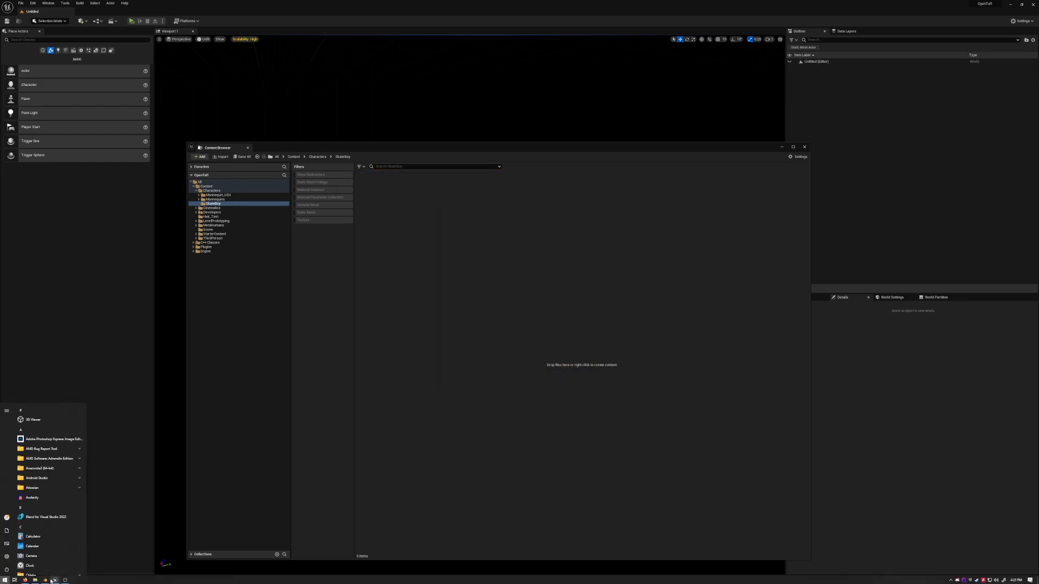
pyautogui.click(45, 580)
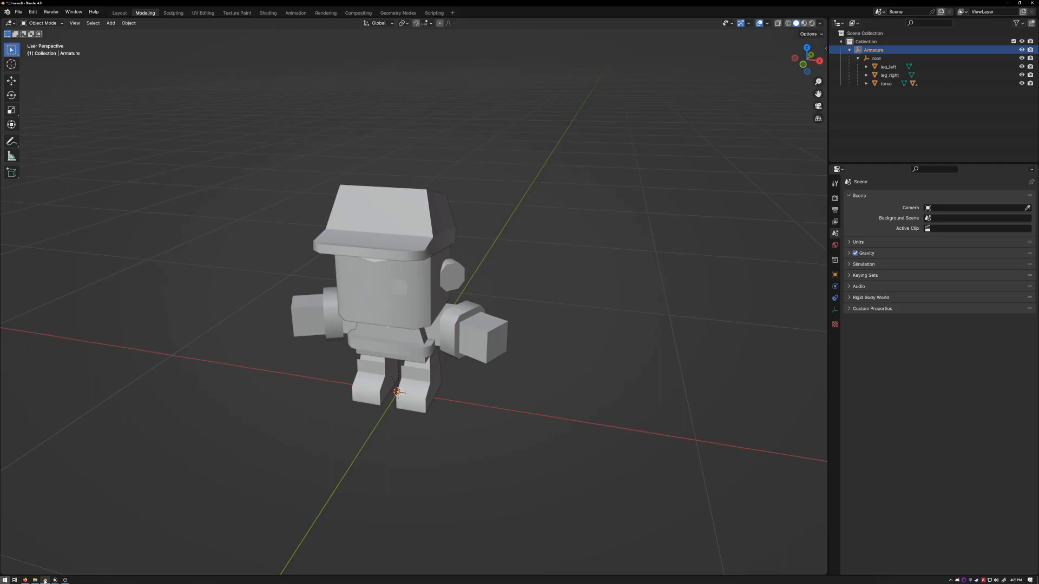
pyautogui.click(18, 13)
pyautogui.moveTo(38, 23)
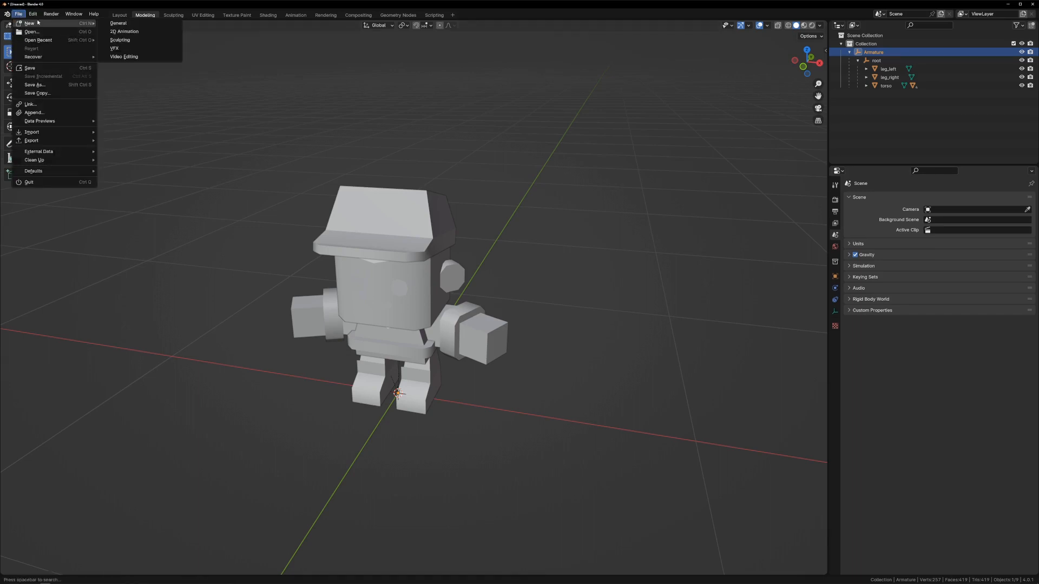
pyautogui.click(110, 23)
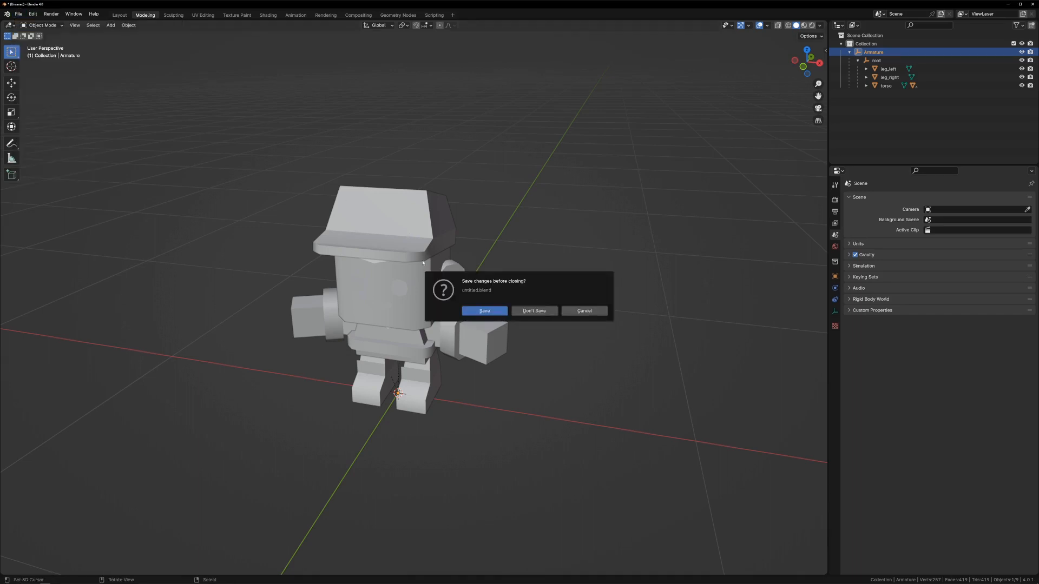
pyautogui.click(534, 312)
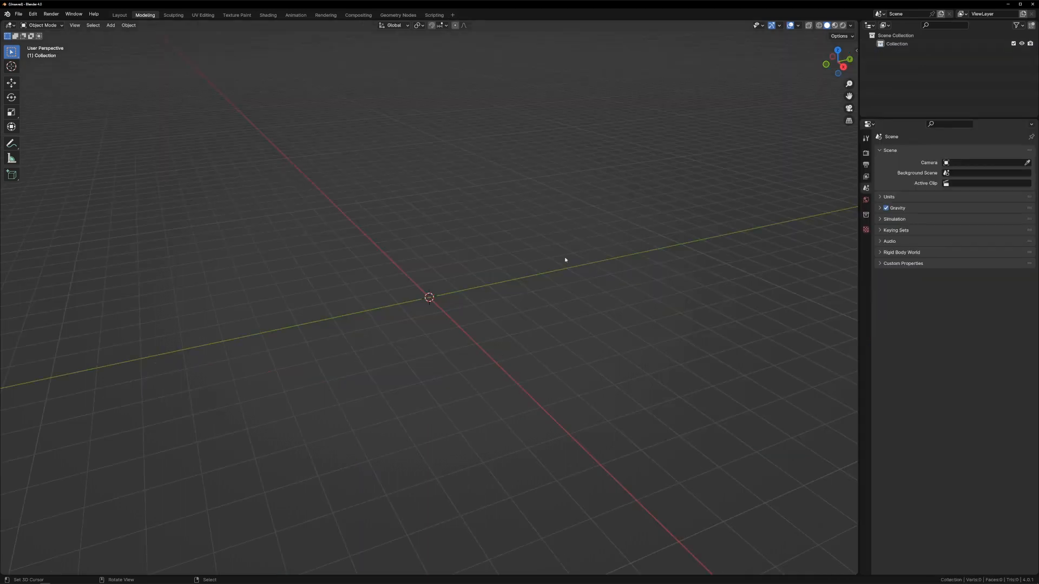
# Step: Import SkateBoy_Rigged.fbx from the UnrealProjects folder and fit the whole character in the viewport
pyautogui.click(18, 14)
pyautogui.moveTo(60, 132)
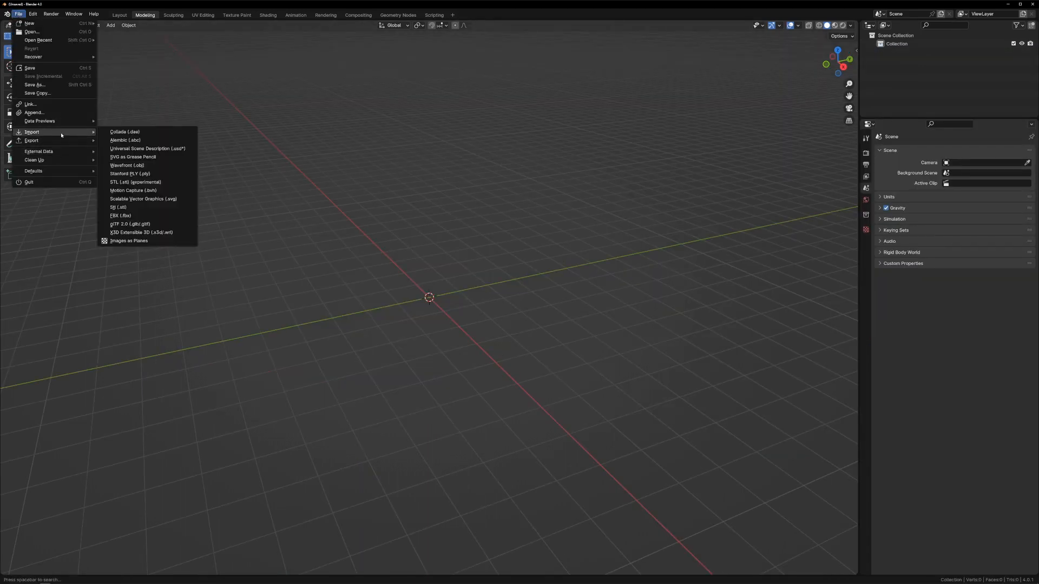
pyautogui.click(192, 213)
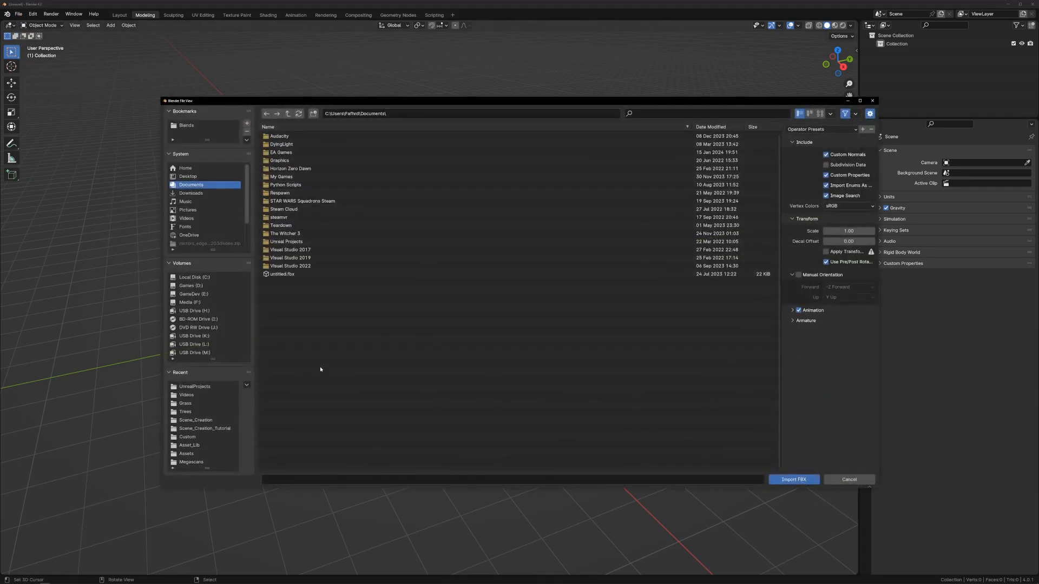
pyautogui.click(197, 387)
pyautogui.click(312, 315)
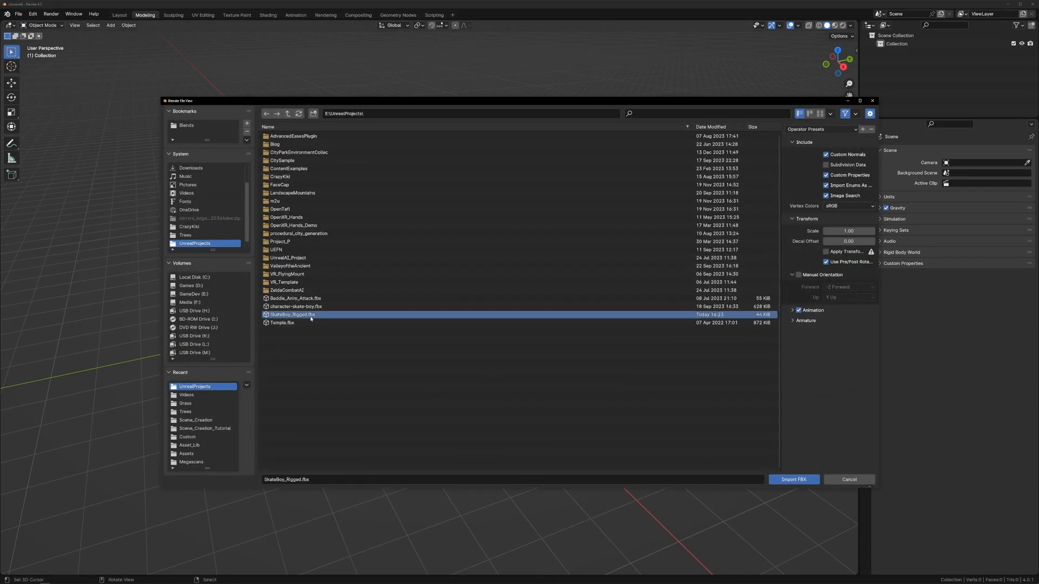
pyautogui.click(790, 479)
pyautogui.hotkey('shift', 'c')
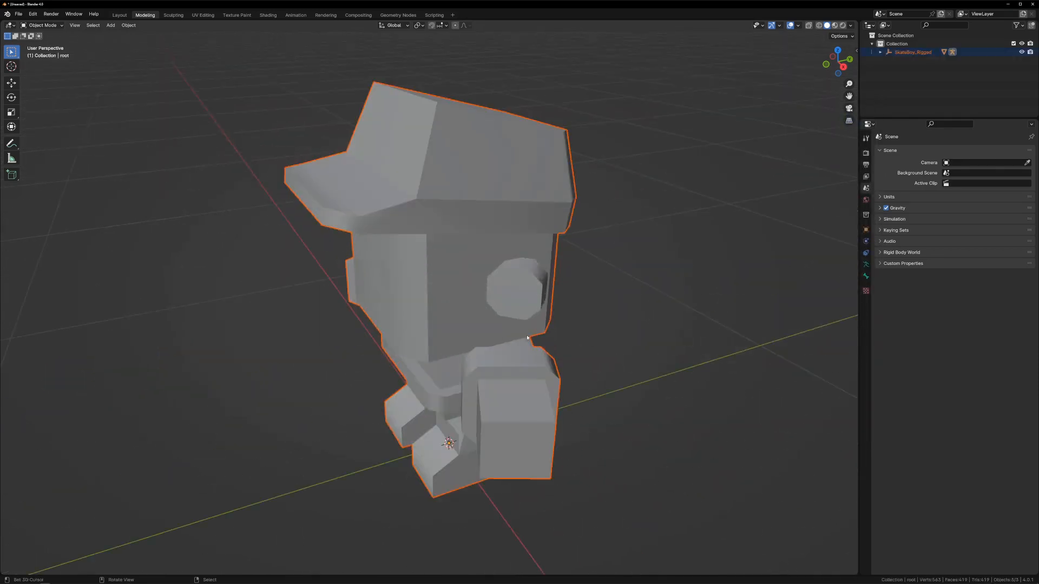
# Step: Expand the SkateBoy_Rigged hierarchy and set the root armature's viewport display to In Front
pyautogui.moveTo(527, 339)
pyautogui.mouseDown(button='middle')
pyautogui.moveTo(630, 277)
pyautogui.moveTo(582, 313)
pyautogui.moveTo(509, 331)
pyautogui.moveTo(531, 331)
pyautogui.mouseUp(button='middle')
pyautogui.click(880, 52)
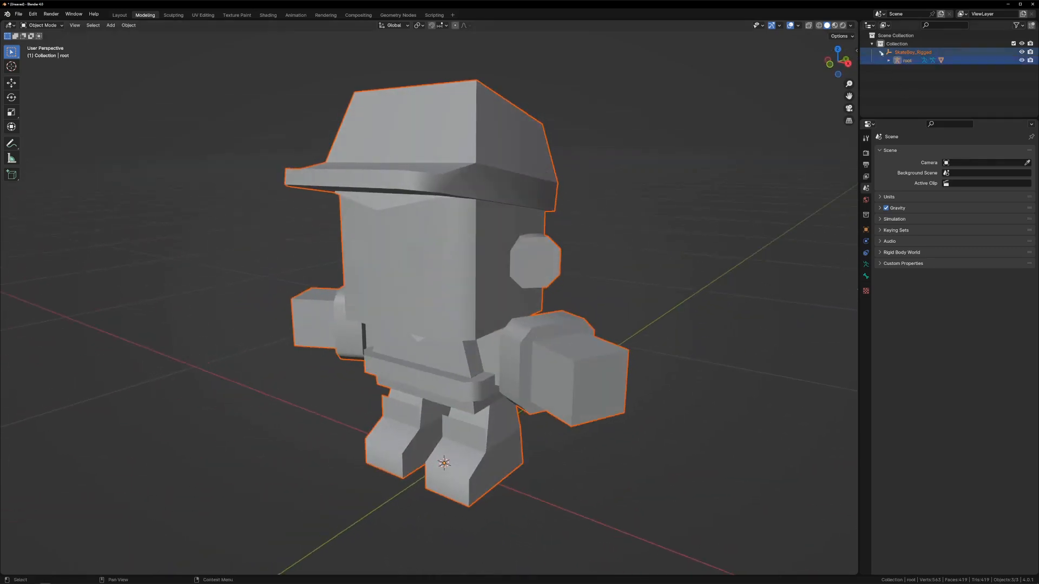
pyautogui.click(904, 60)
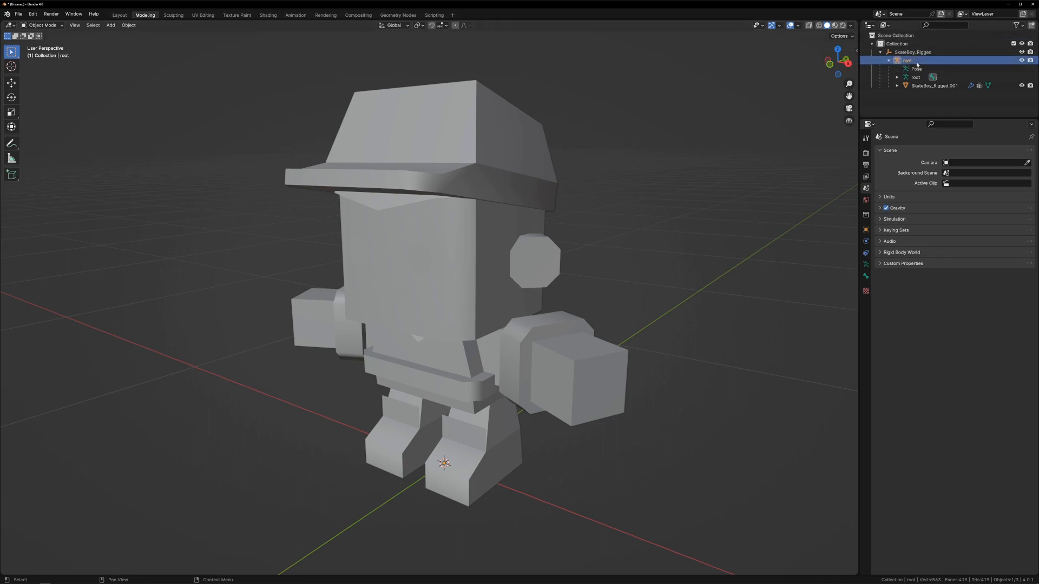
pyautogui.click(867, 264)
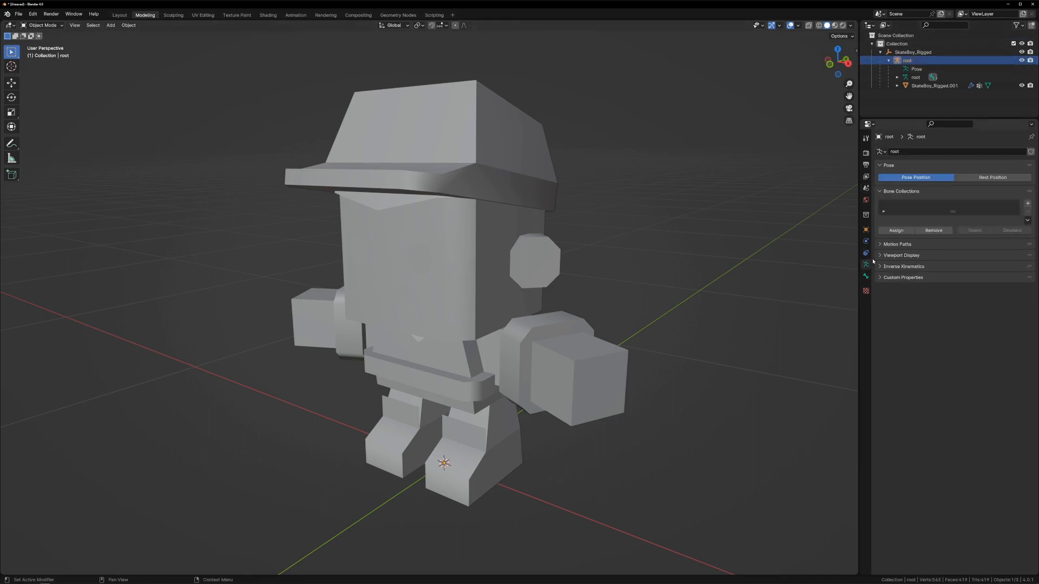
pyautogui.click(890, 255)
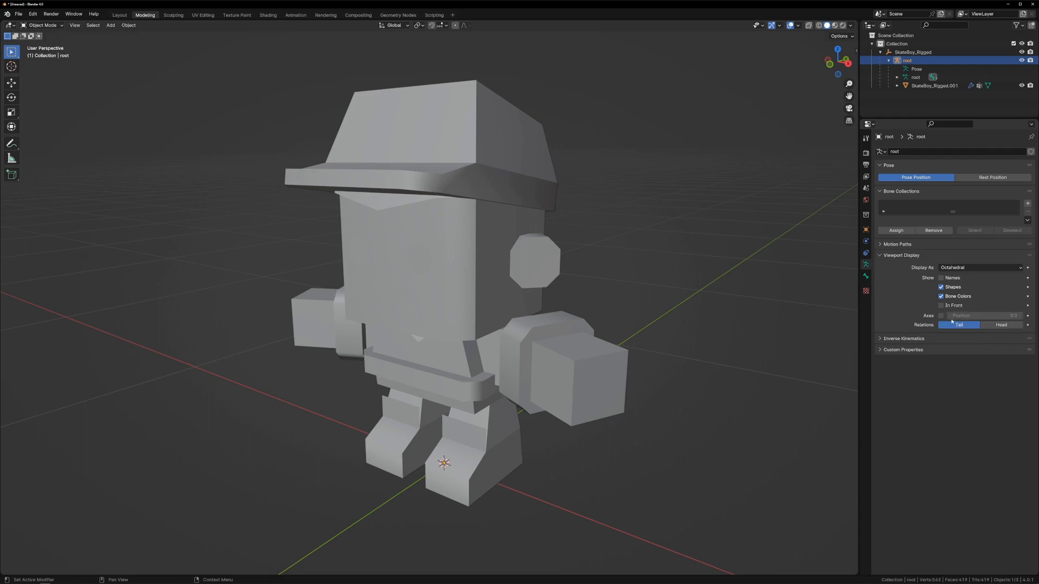
pyautogui.click(941, 305)
pyautogui.moveTo(542, 318)
pyautogui.mouseDown(button='middle')
pyautogui.moveTo(579, 298)
pyautogui.moveTo(554, 299)
pyautogui.moveTo(590, 302)
pyautogui.moveTo(547, 312)
pyautogui.mouseUp(button='middle')
pyautogui.scroll(-3, 546, 312)
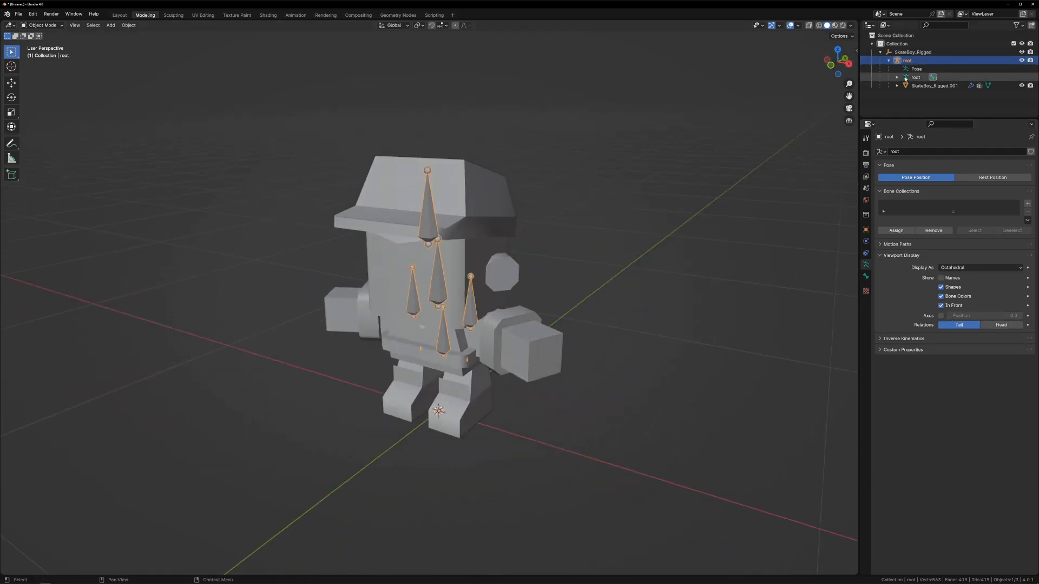
# Step: Unparent the root armature from the SkateBoy_Rigged empty while keeping its transformation
pyautogui.click(933, 86)
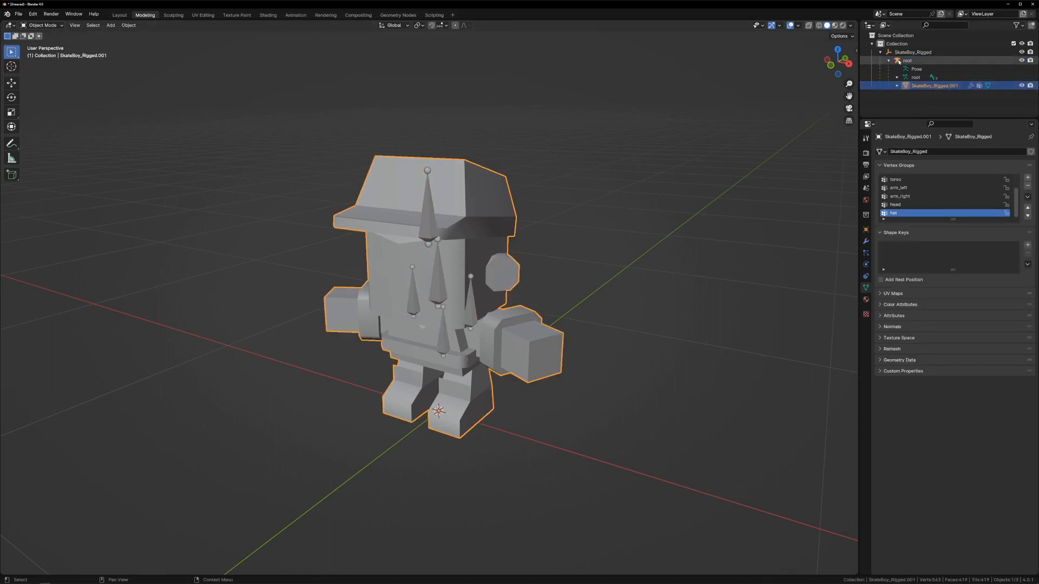
pyautogui.click(914, 53)
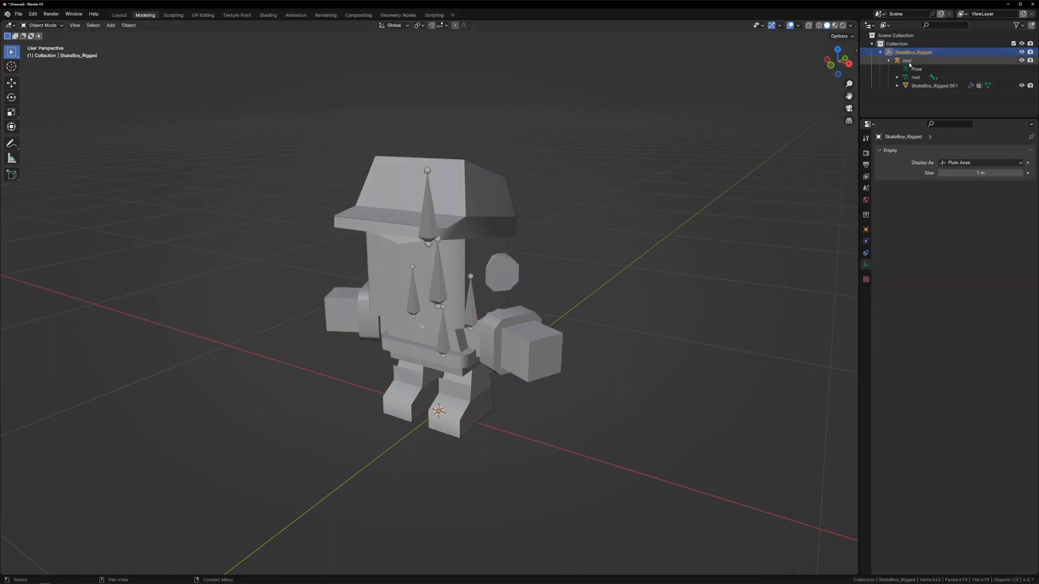
pyautogui.click(909, 63)
pyautogui.moveTo(671, 190); pyautogui.dragTo(705, 193, button='middle')
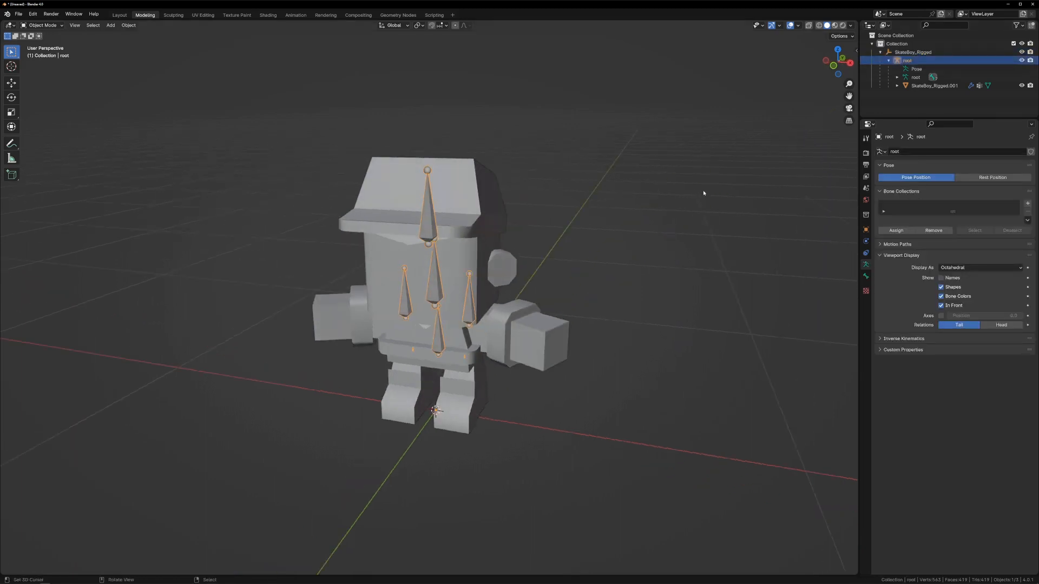
pyautogui.hotkey('alt', 'p')
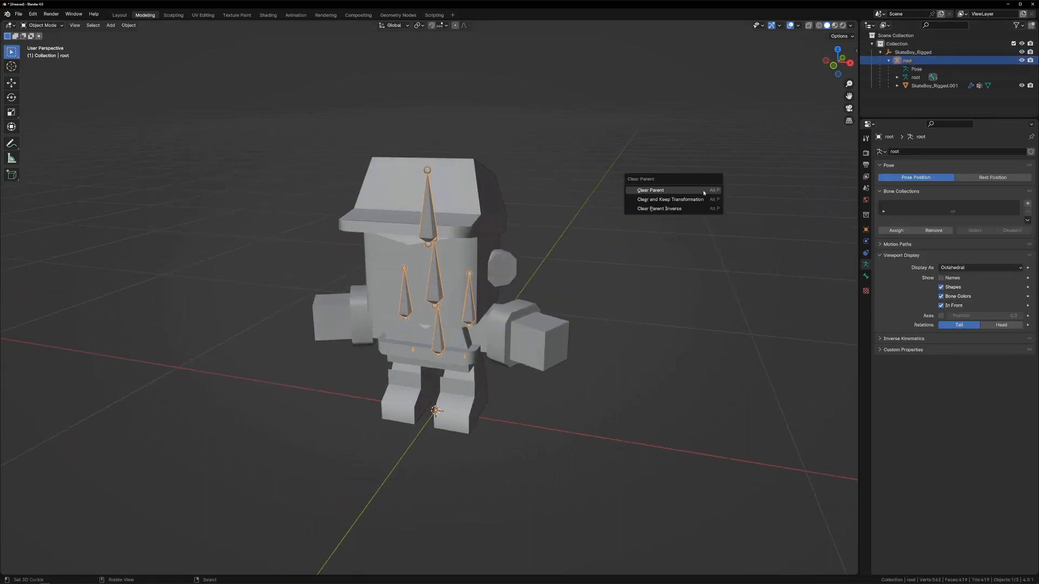
pyautogui.click(697, 200)
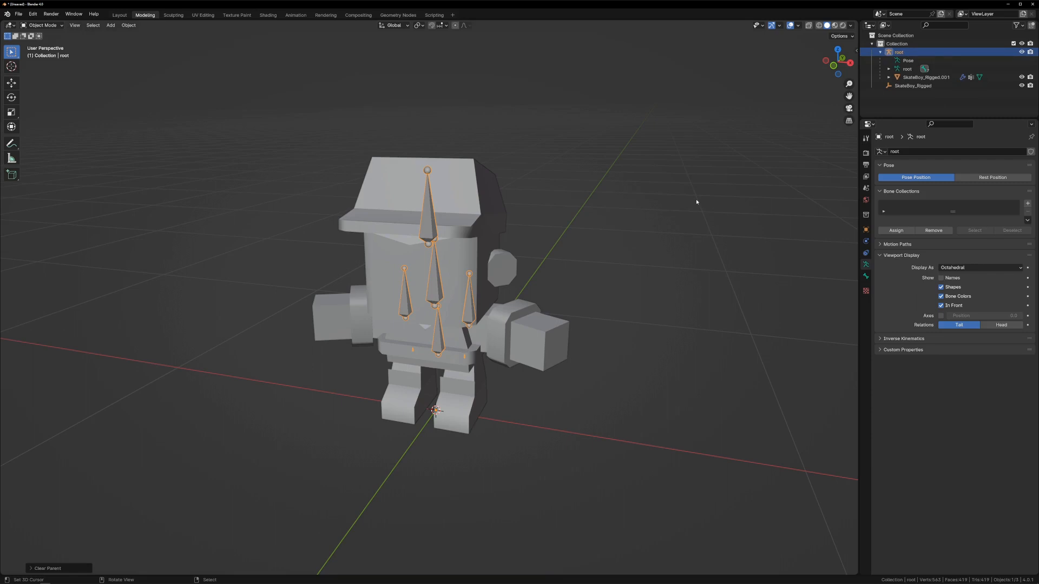
# Step: Delete the leftover SkateBoy_Rigged empty from the scene
pyautogui.click(900, 86)
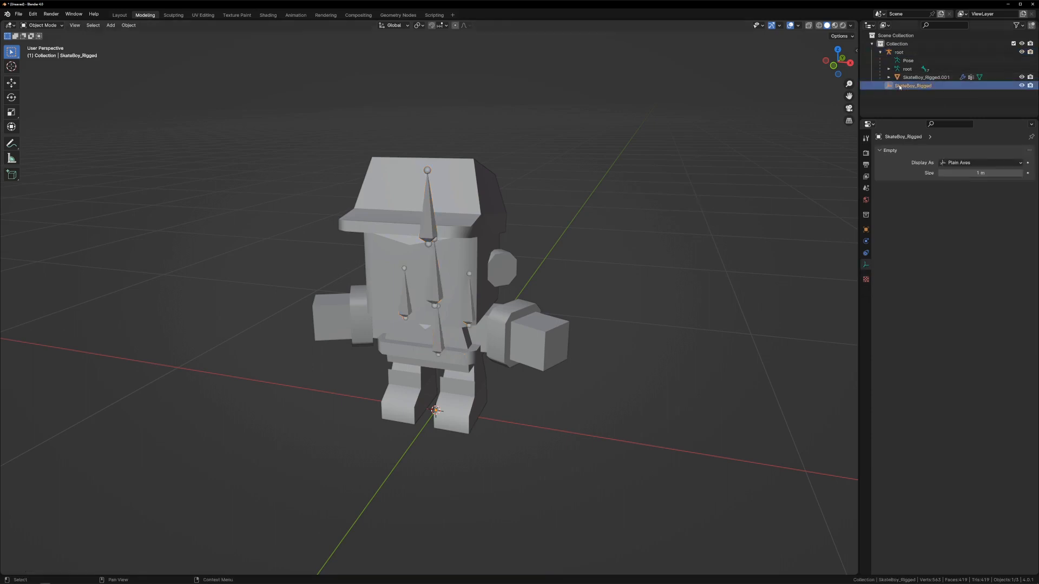
pyautogui.press('x')
pyautogui.click(672, 202)
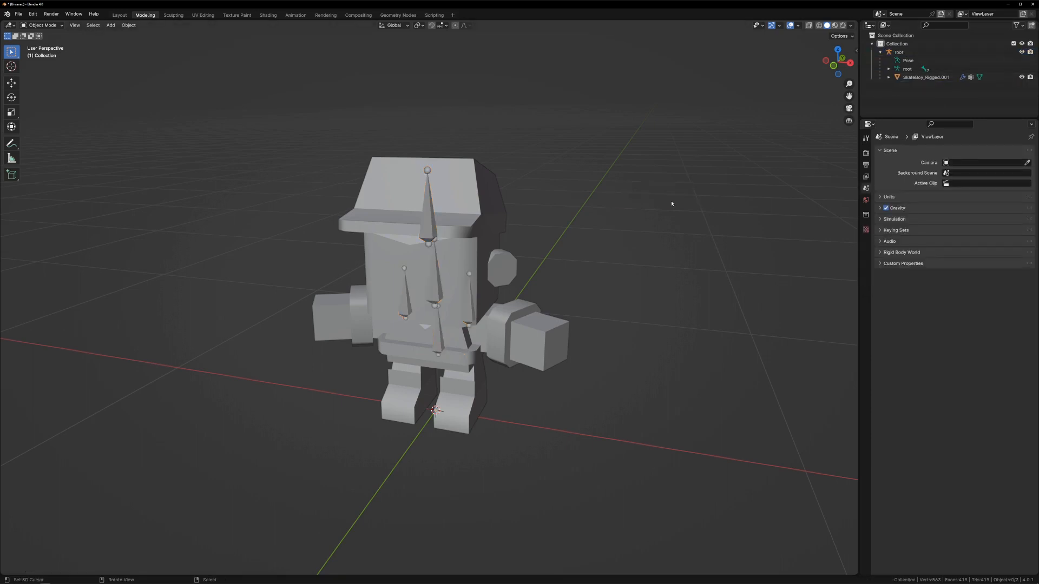
# Step: Rename the mesh object under the root armature to SkateBoy_Rigged, without its numeric suffix
pyautogui.click(927, 78)
pyautogui.doubleClick(927, 77)
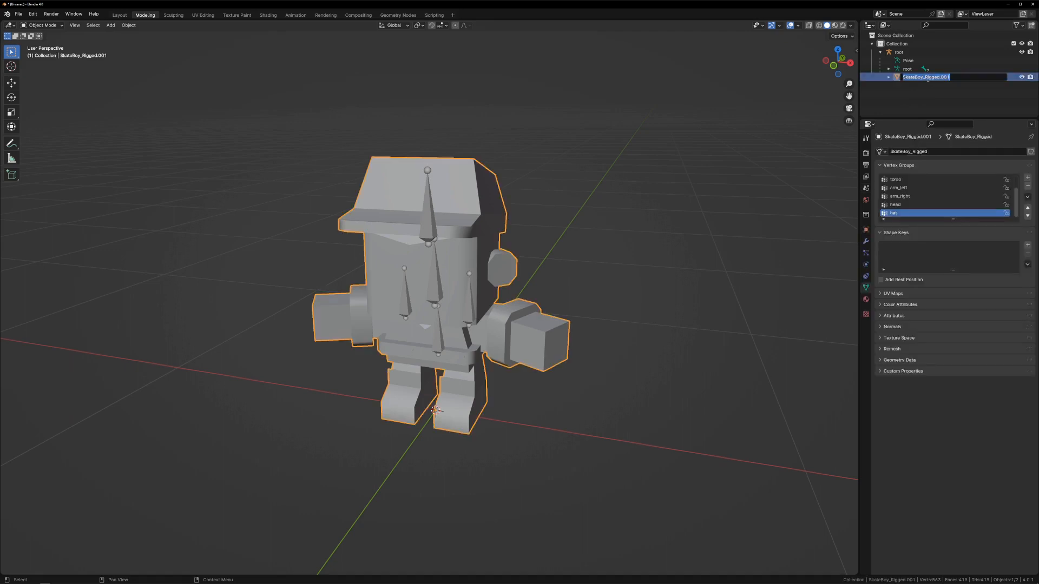
pyautogui.press('End')
pyautogui.press('BackSpace')
pyautogui.press('BackSpace')
pyautogui.press('BackSpace')
pyautogui.press('BackSpace')
pyautogui.press('Return')
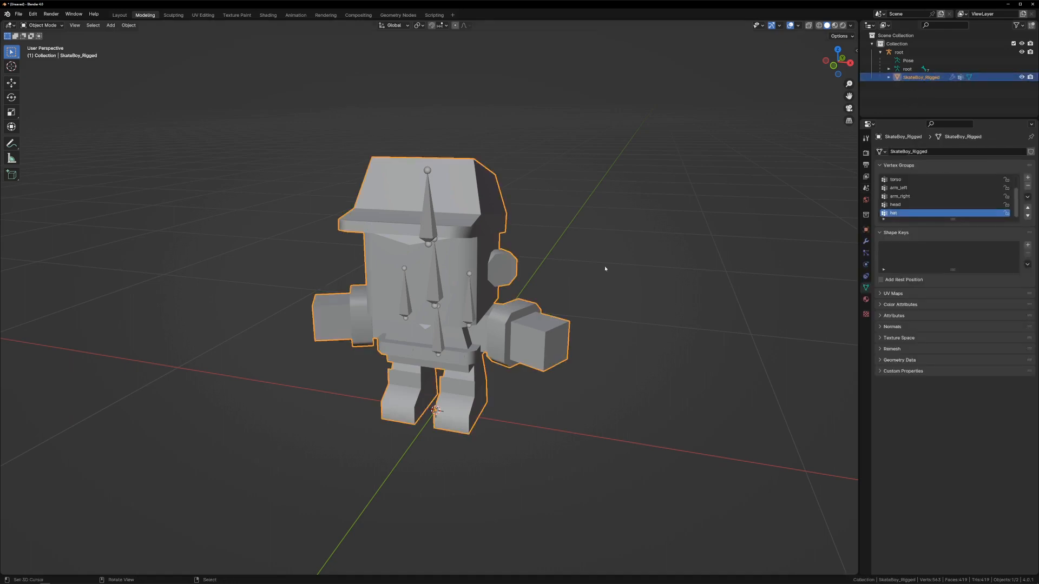
pyautogui.moveTo(608, 267); pyautogui.dragTo(612, 267, button='middle')
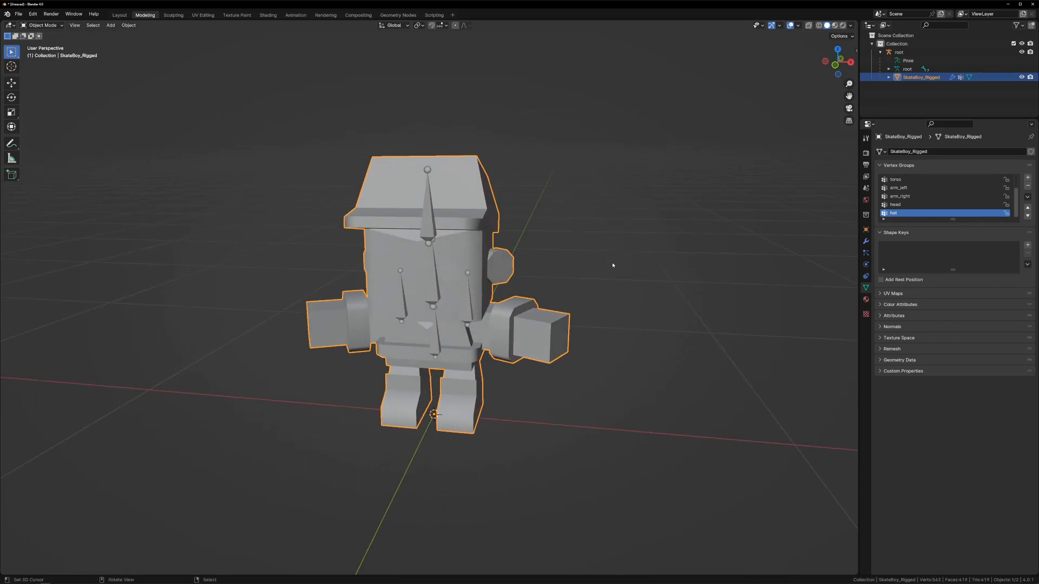
# Step: Create a new collection directly under the Scene Collection and isolate it in the viewport
pyautogui.click(925, 36)
pyautogui.press('c')
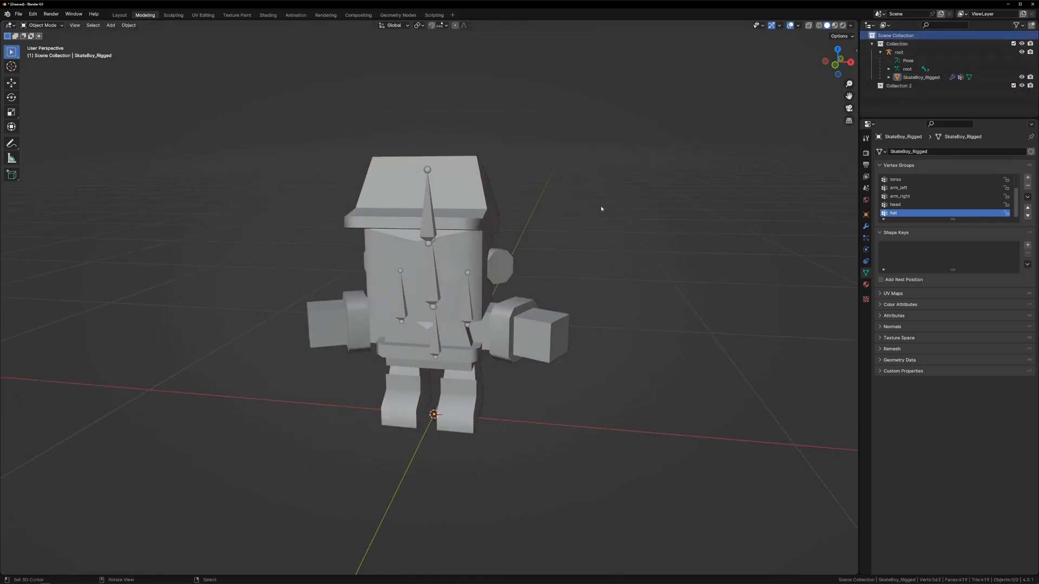
pyautogui.moveTo(603, 213); pyautogui.dragTo(583, 211, button='middle')
pyautogui.press('2')
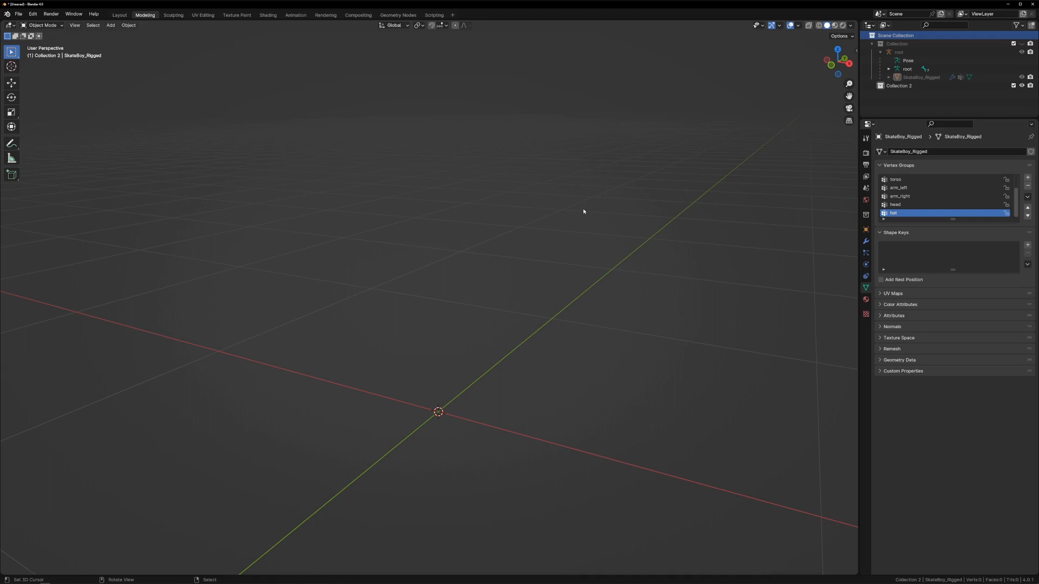
# Step: Import character-skate-boy.fbx from the UnrealProjects folder into the new collection with the default import settings
pyautogui.click(18, 14)
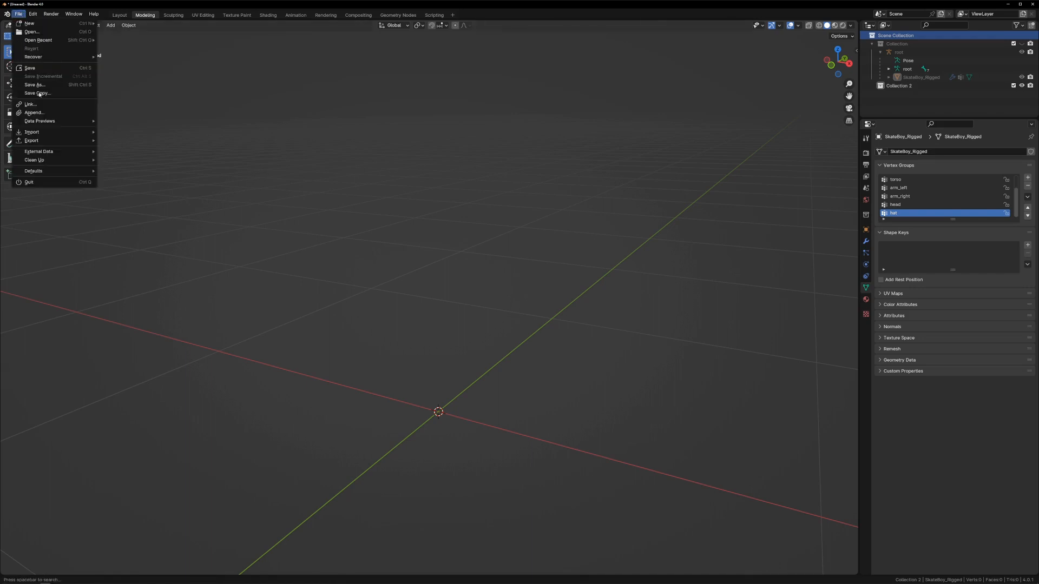
pyautogui.moveTo(39, 134)
pyautogui.click(133, 216)
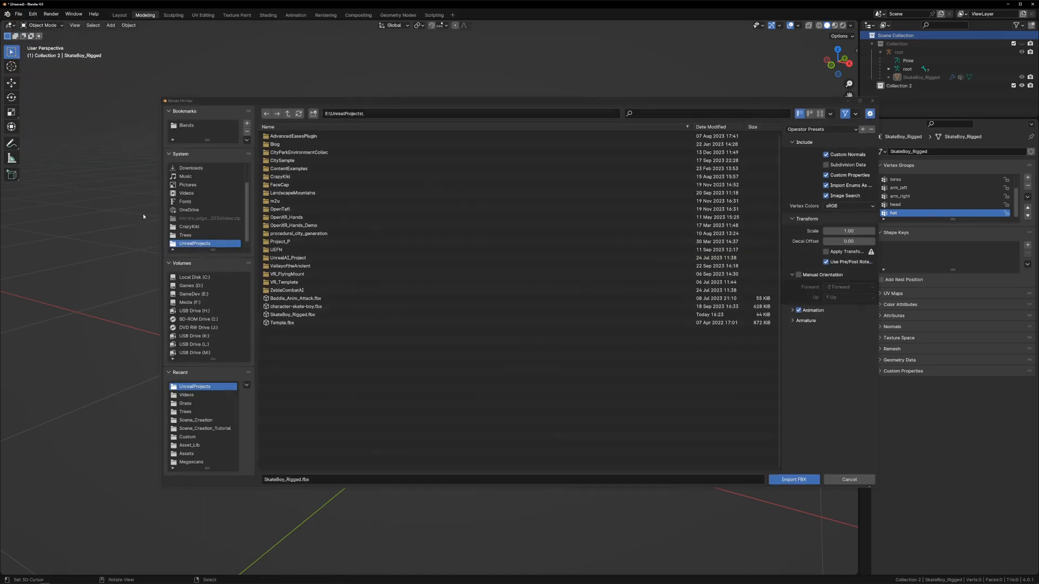
pyautogui.click(324, 307)
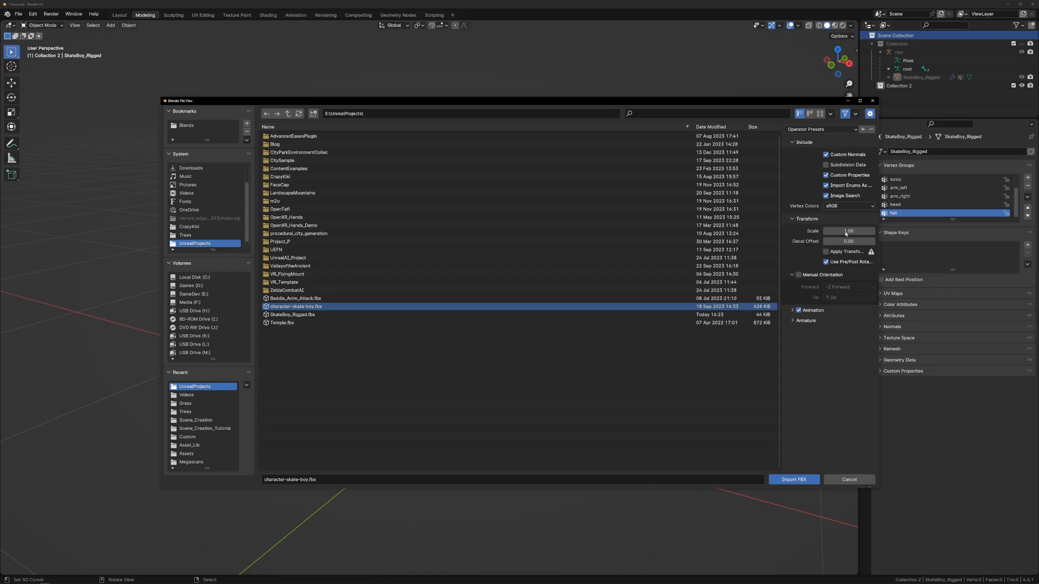
pyautogui.click(801, 481)
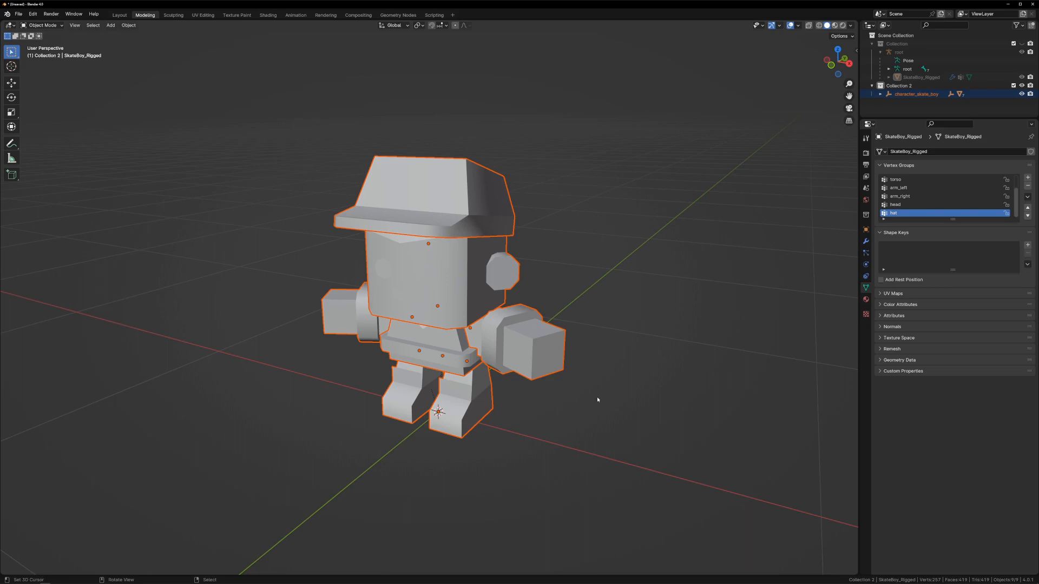
# Step: Enlarge the scene hierarchy area and expand character_skate_boy down to the children of root.001
pyautogui.click(880, 94)
pyautogui.moveTo(950, 119); pyautogui.dragTo(951, 186)
pyautogui.click(889, 103)
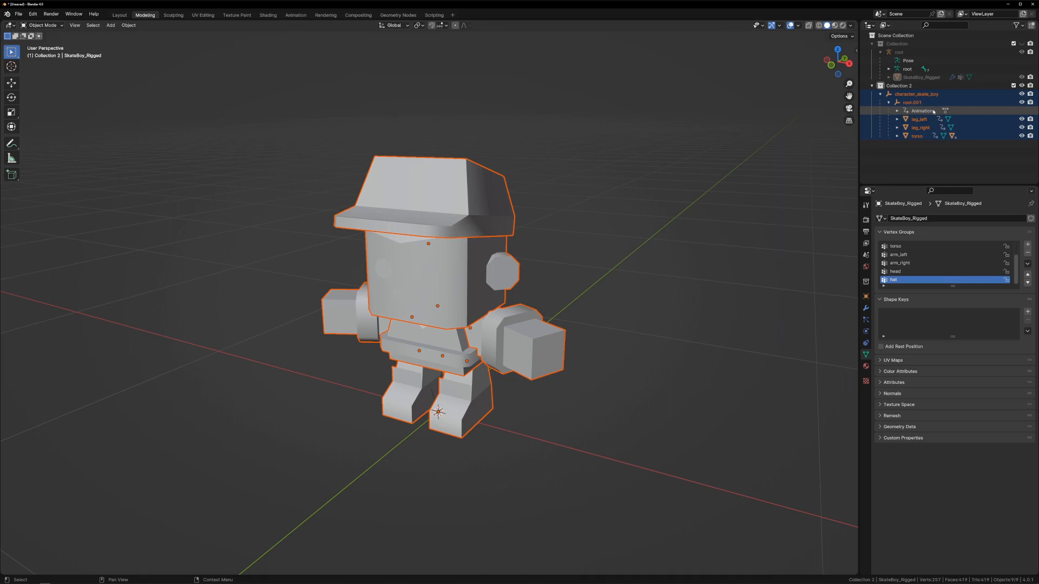
# Step: Examine the imported character's separate parts, selecting the arms, legs, torso, head and hat one after another
pyautogui.moveTo(425, 318); pyautogui.dragTo(457, 305, button='middle')
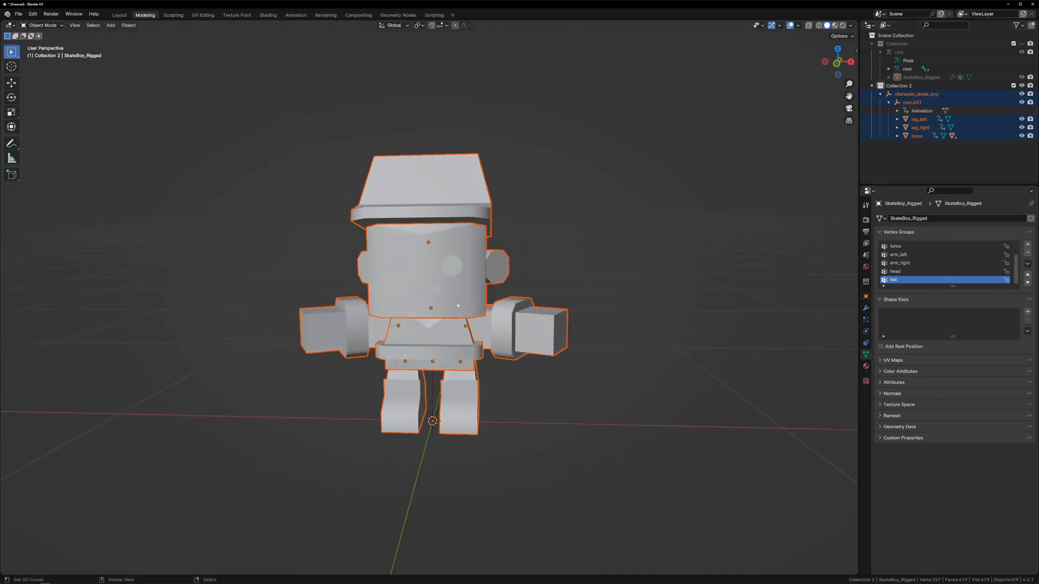
pyautogui.moveTo(505, 292); pyautogui.dragTo(614, 346, button='middle')
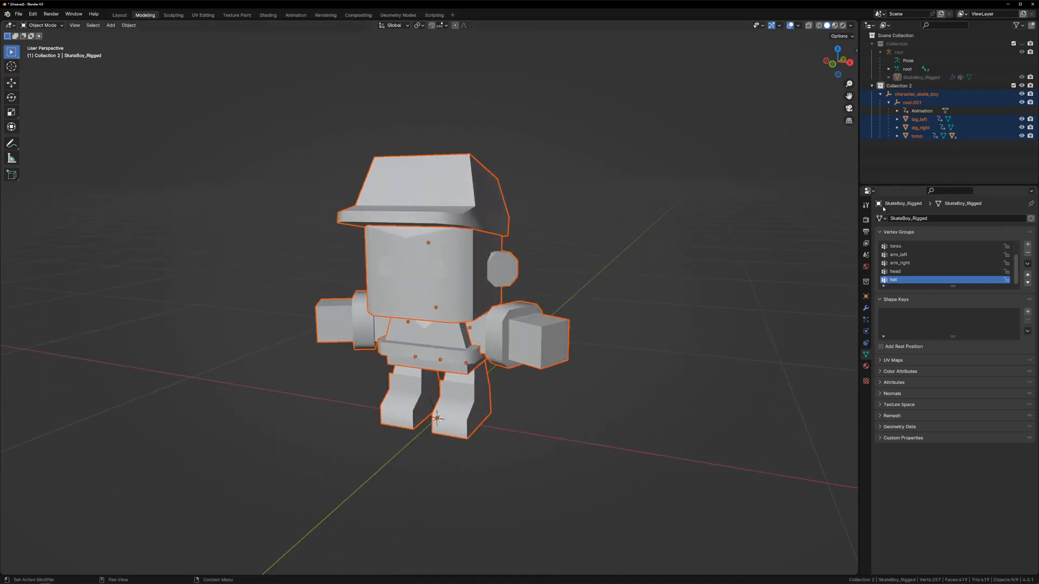
pyautogui.click(524, 340)
pyautogui.click(439, 456)
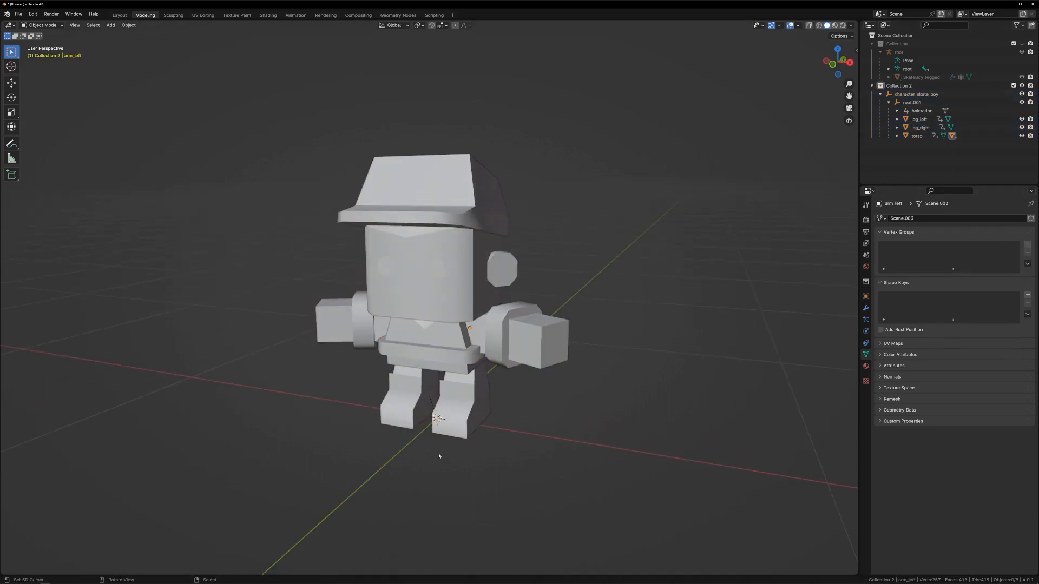
pyautogui.click(456, 389)
pyautogui.click(428, 352)
pyautogui.click(403, 390)
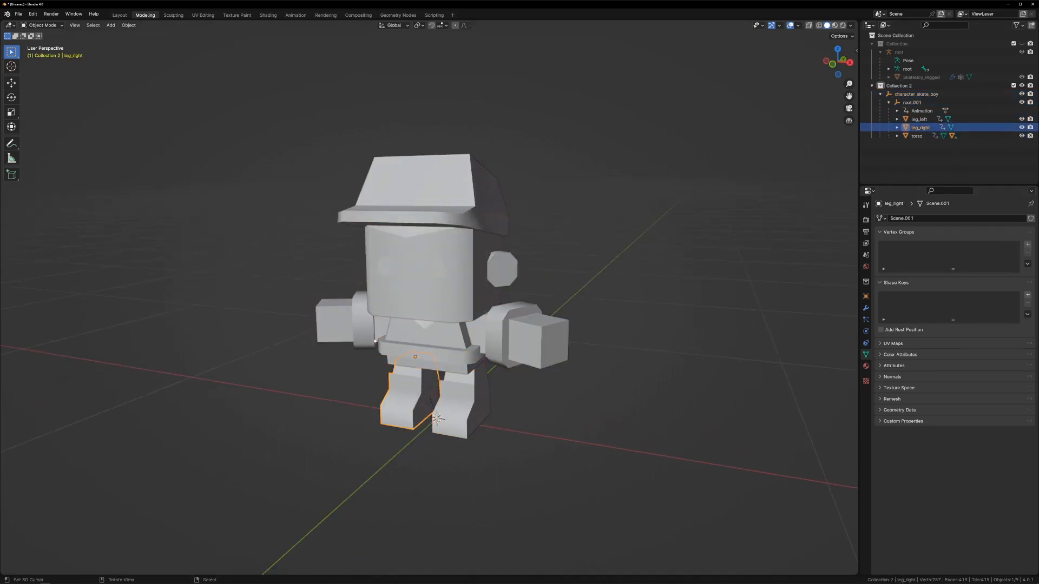
pyautogui.click(374, 335)
pyautogui.click(436, 297)
pyautogui.click(438, 201)
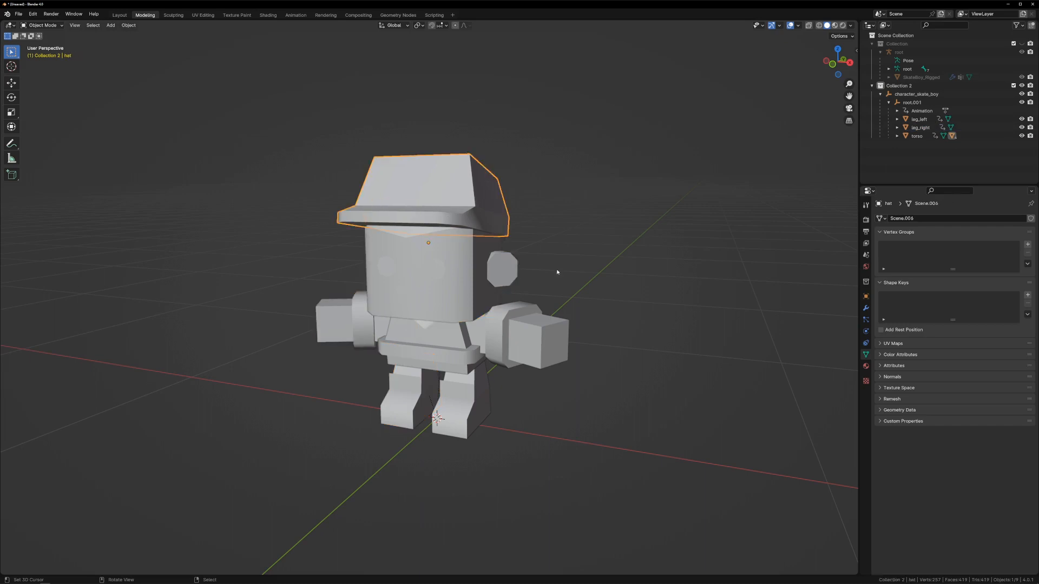
# Step: Show only the first collection, which holds the rigged character and its armature
pyautogui.moveTo(680, 306); pyautogui.dragTo(674, 308, button='middle')
pyautogui.press('1')
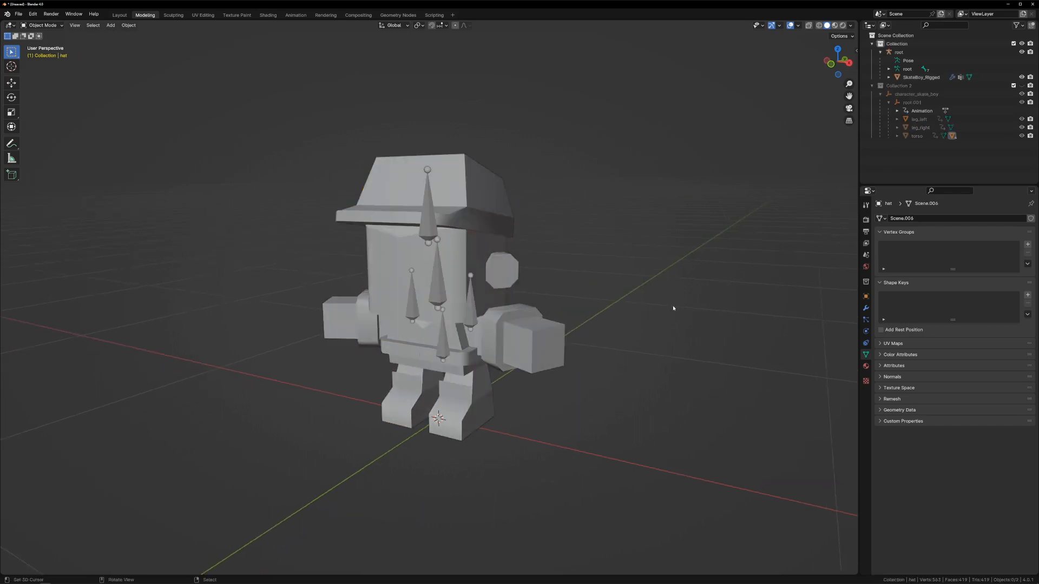
pyautogui.moveTo(590, 339); pyautogui.dragTo(627, 347, button='middle')
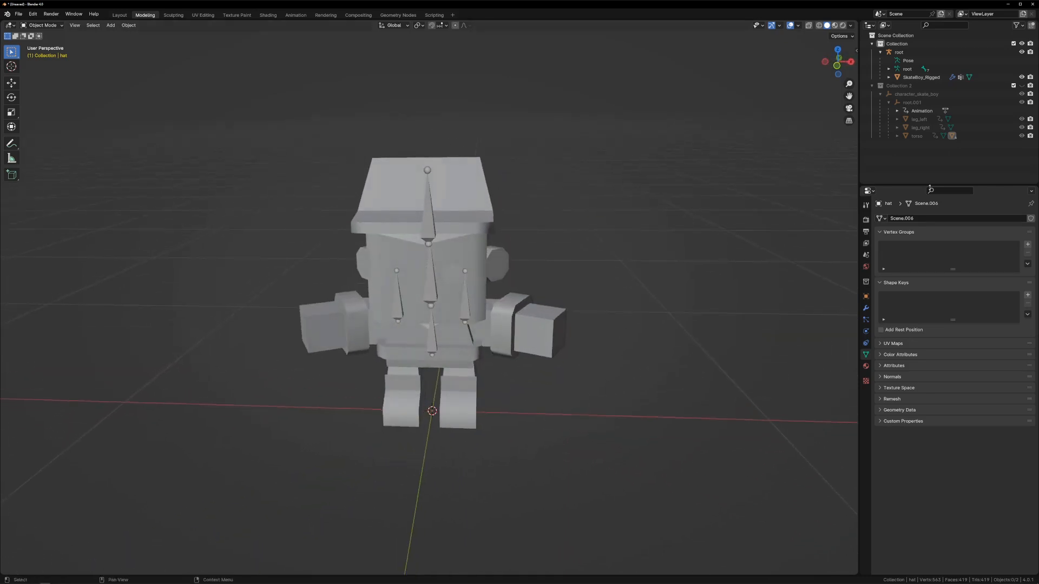
# Step: Add a Copy Transforms object constraint to the root armature with root.001 as its target
pyautogui.click(900, 53)
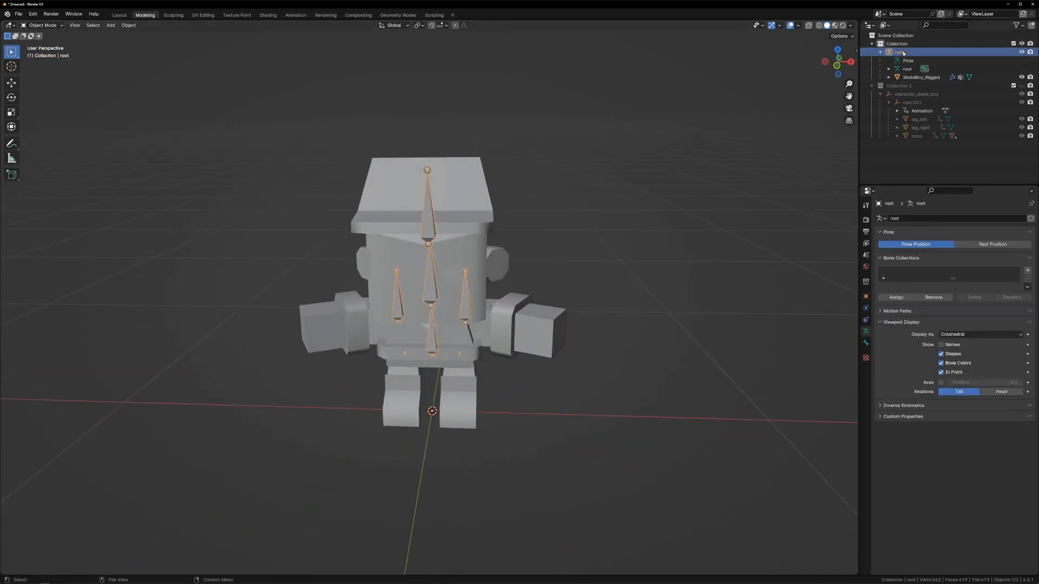
pyautogui.click(865, 320)
pyautogui.click(917, 219)
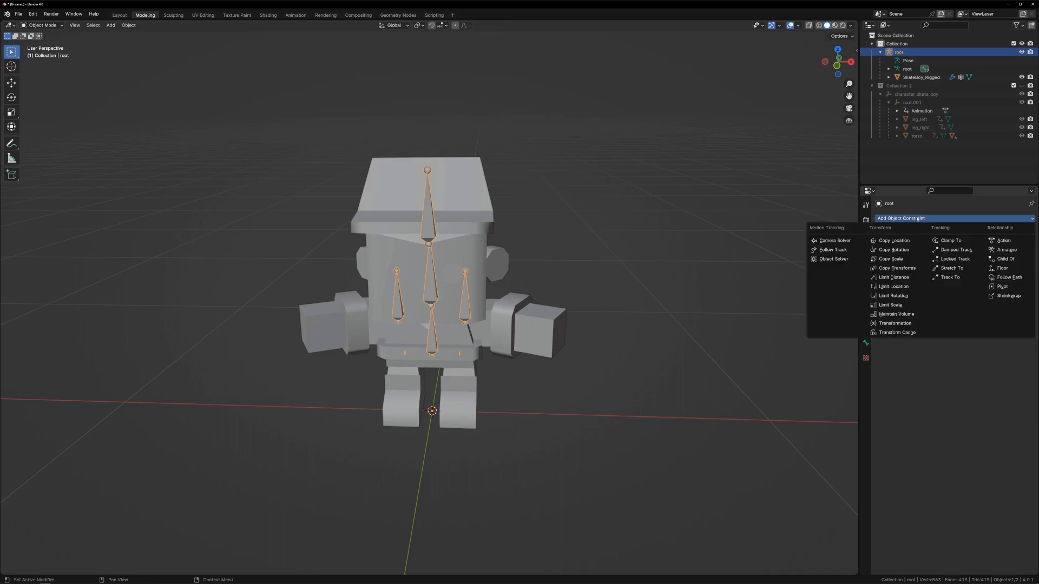
pyautogui.click(899, 269)
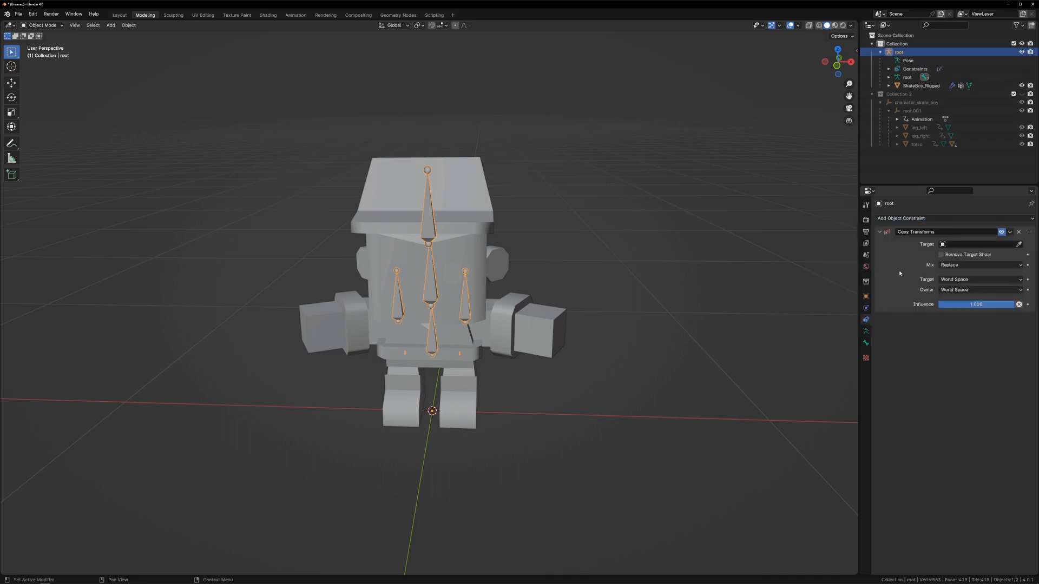
pyautogui.click(972, 245)
pyautogui.write('roo')
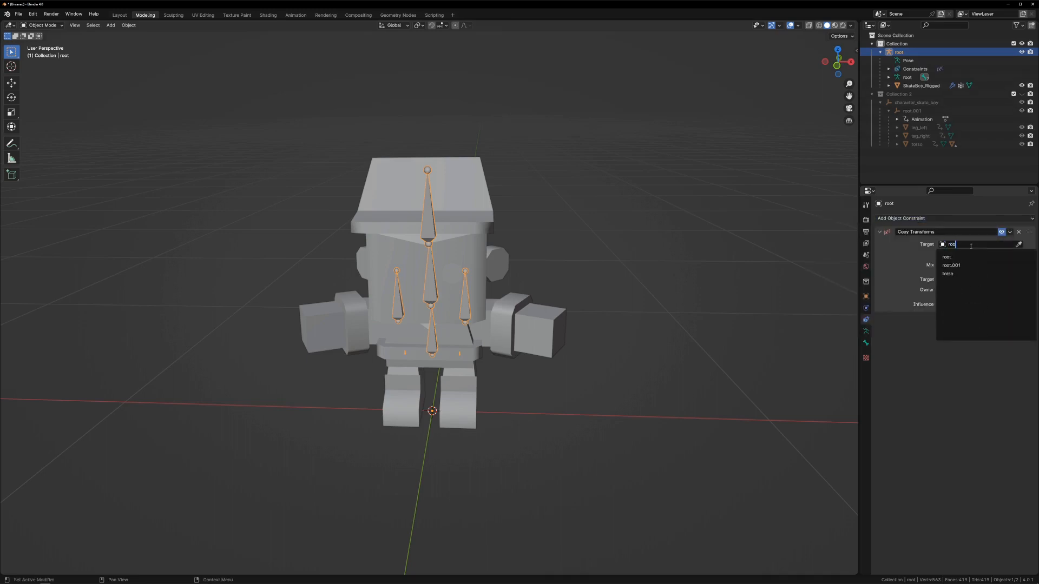
pyautogui.click(958, 265)
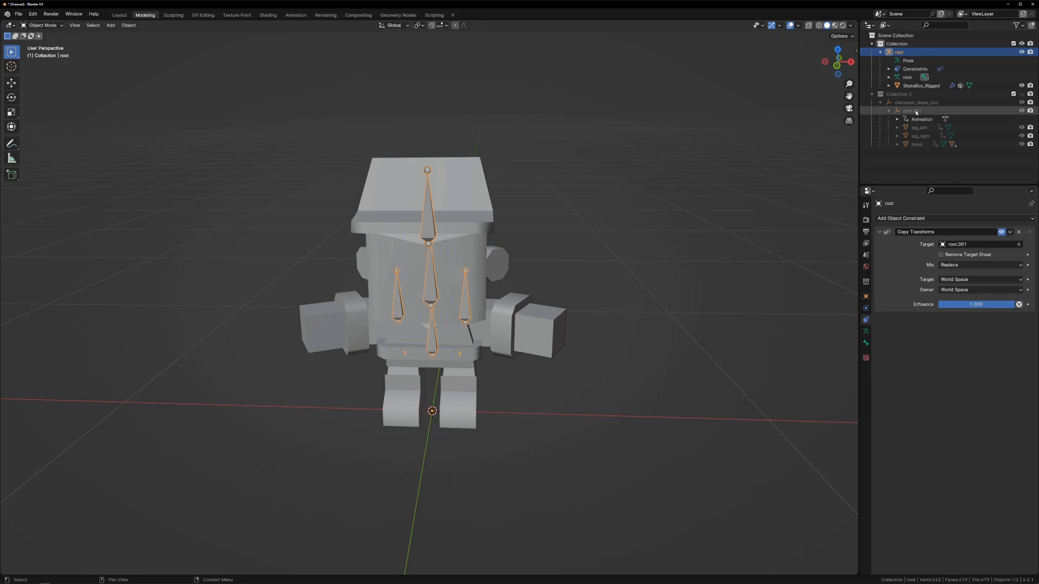
# Step: In Pose Mode, give the leg_left bone a Copy Transforms bone constraint targeting the leg_left object
pyautogui.moveTo(710, 297); pyautogui.dragTo(587, 274, button='middle')
pyautogui.click(39, 26)
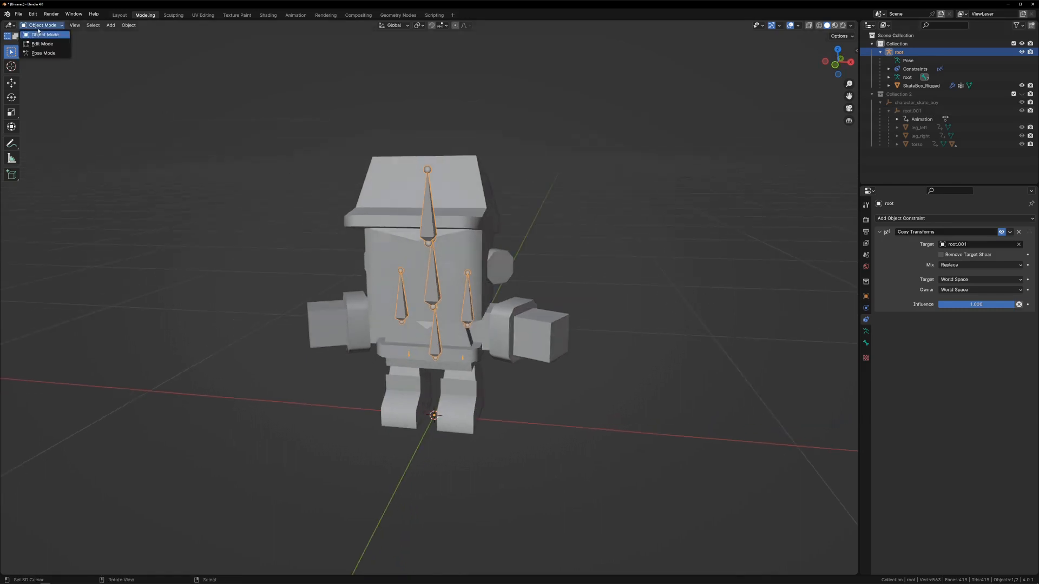
pyautogui.click(44, 53)
pyautogui.moveTo(248, 195); pyautogui.dragTo(475, 403, button='middle')
pyautogui.click(460, 360)
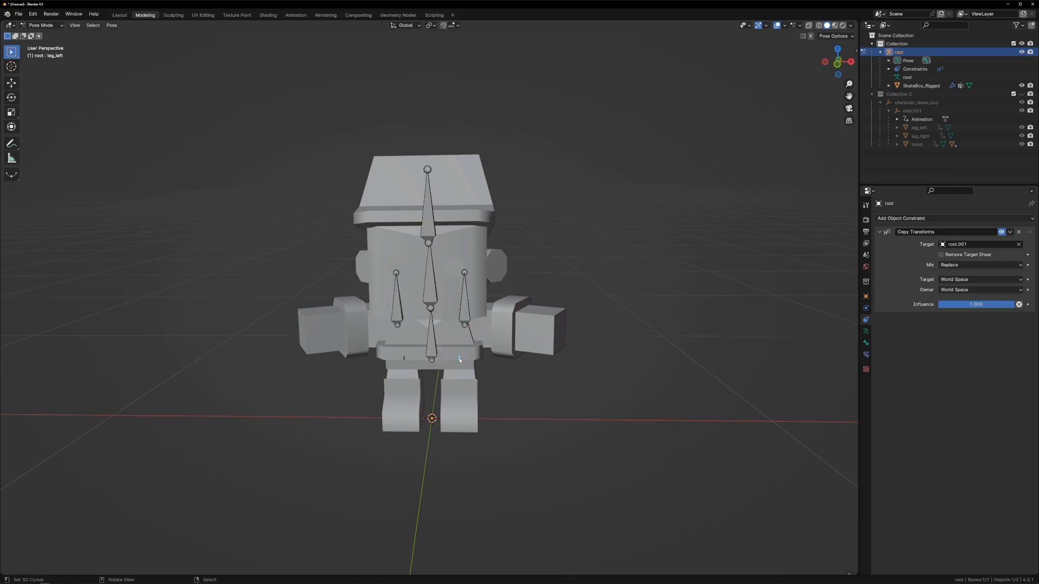
pyautogui.click(866, 354)
pyautogui.click(914, 218)
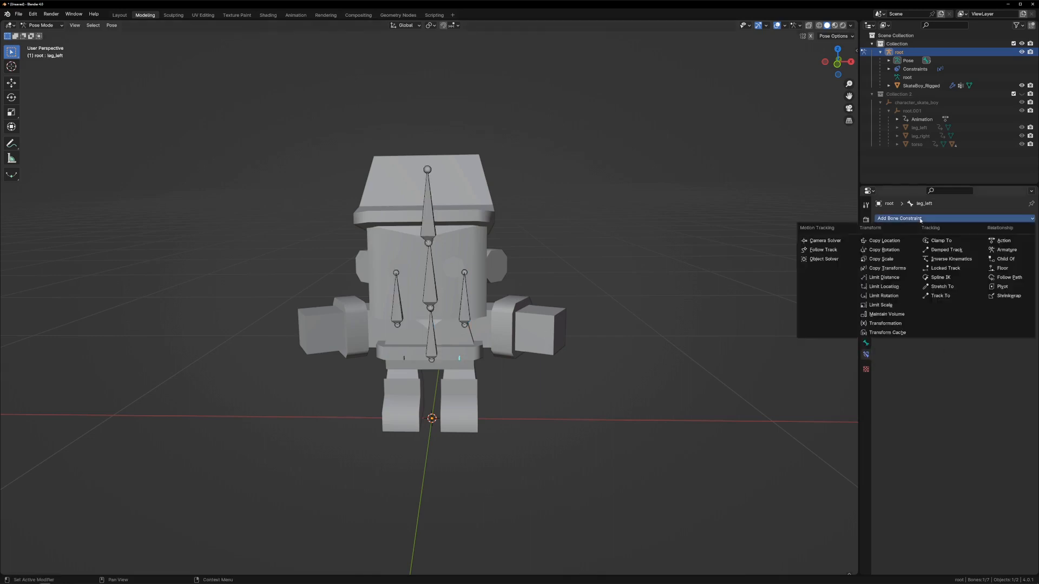
pyautogui.click(894, 270)
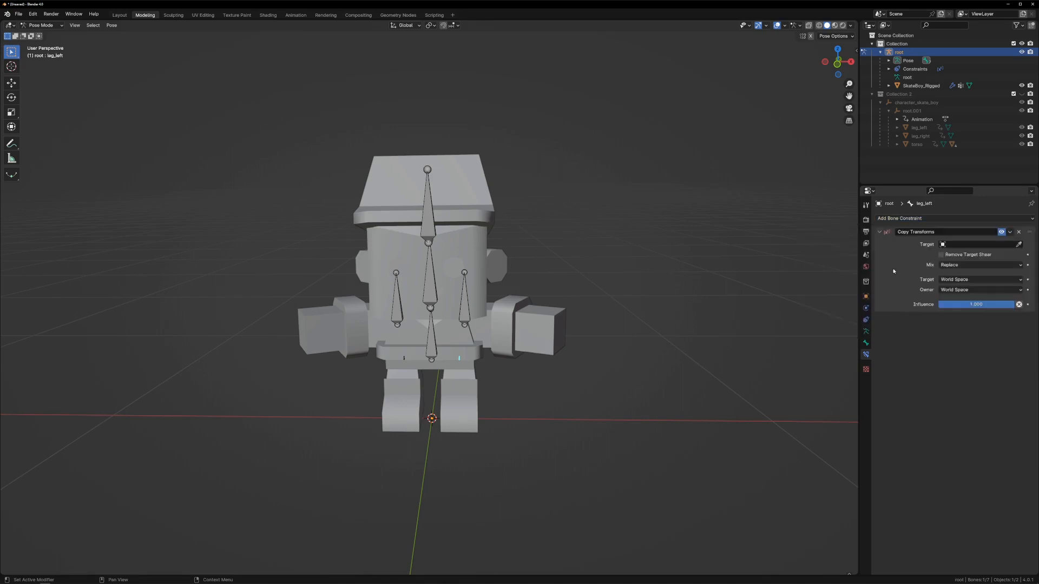
pyautogui.click(972, 246)
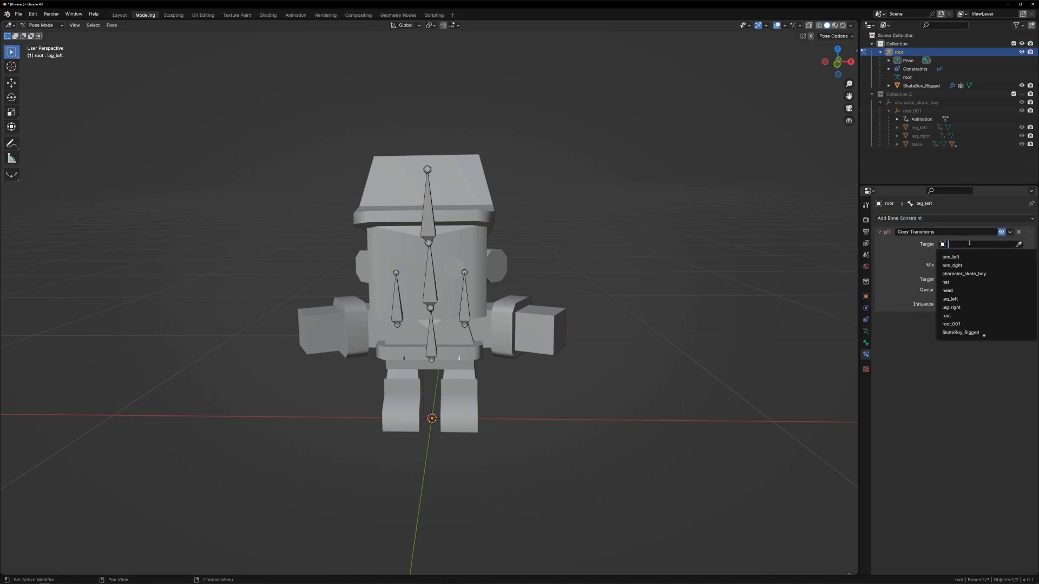
pyautogui.click(958, 298)
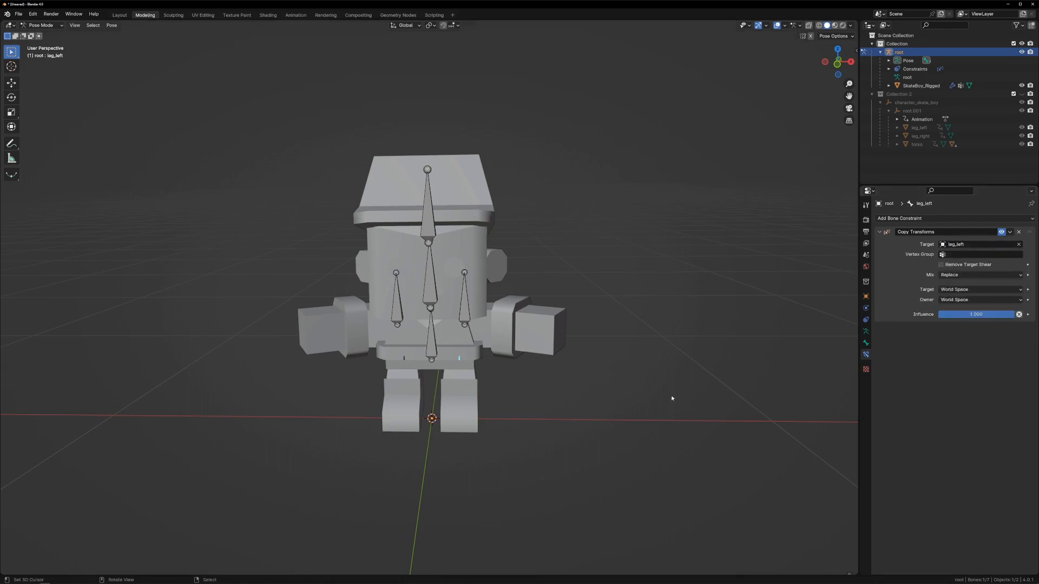
# Step: Select all the armature's bones and copy the leg_left bone's constraint to them with Copy Constraints to Selected Bones
pyautogui.press('a')
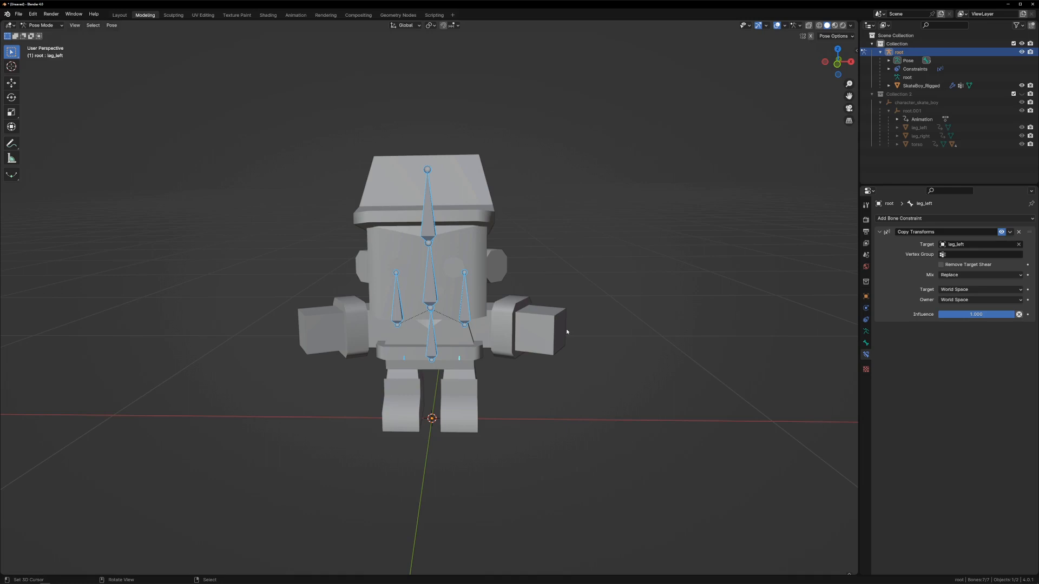
pyautogui.press('F3')
pyautogui.write('c')
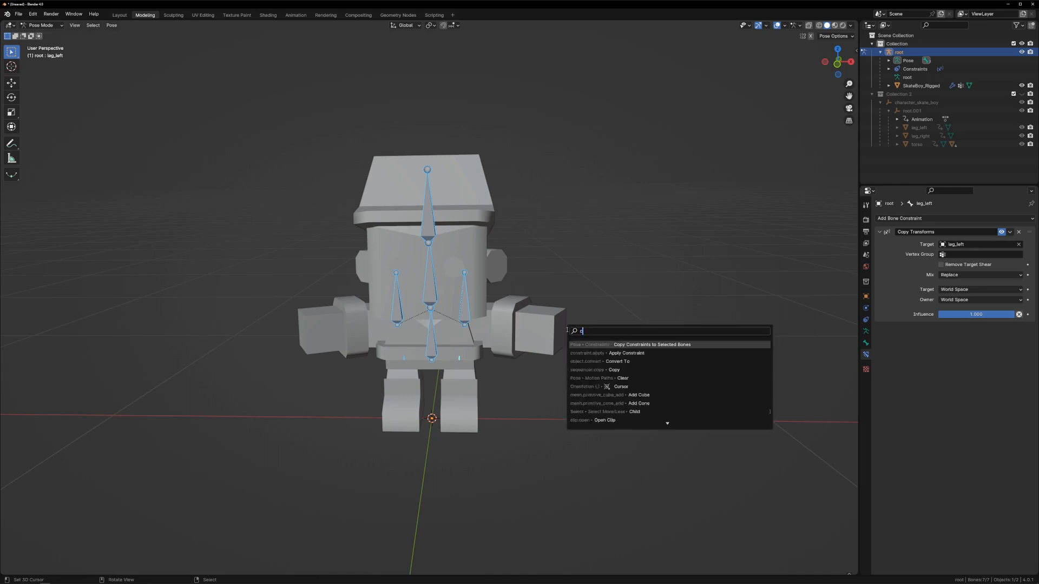
pyautogui.write('opy cont')
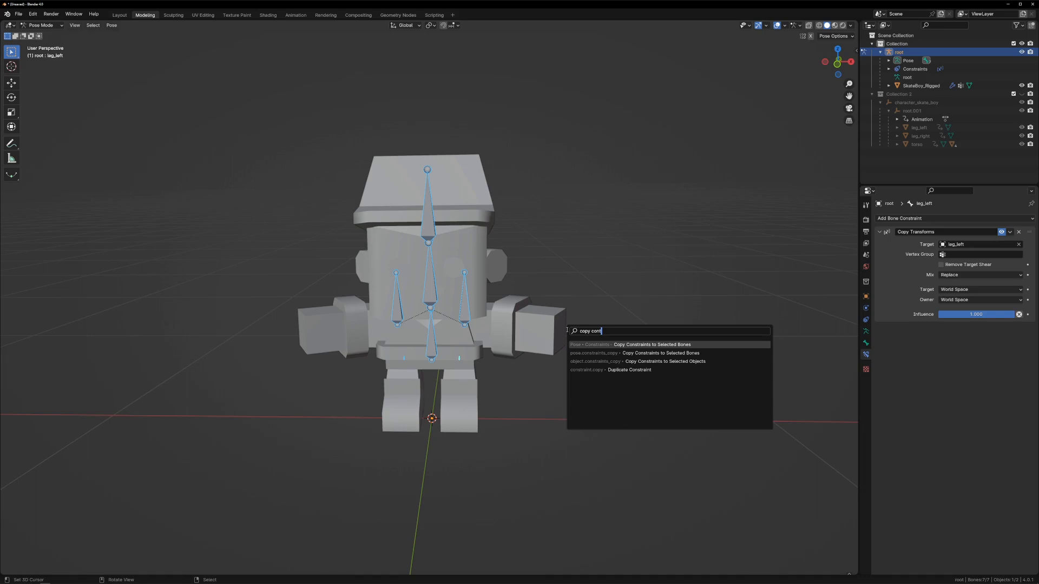
pyautogui.press('Return')
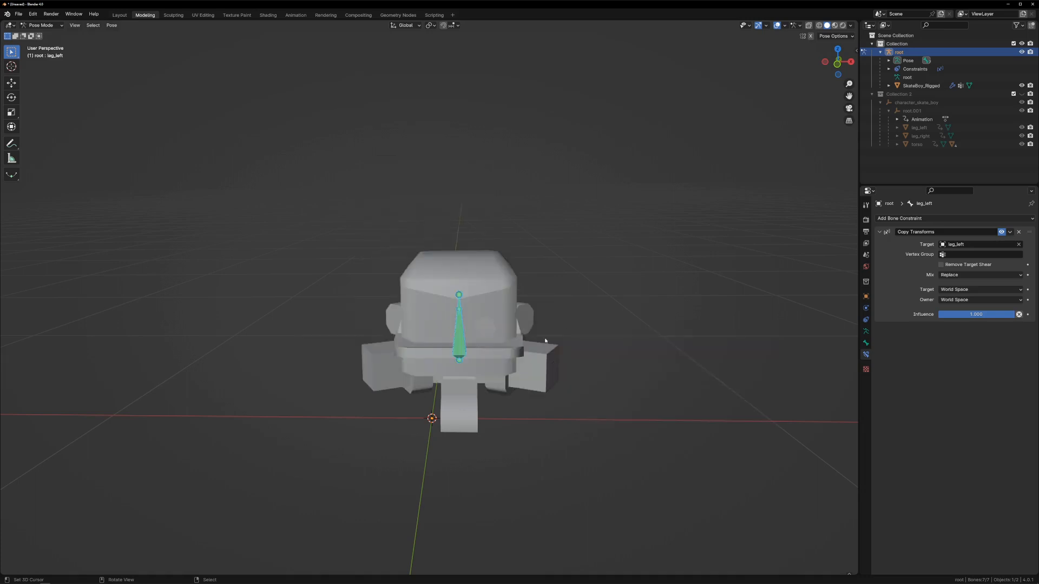
# Step: Set the leg_right bone's Copy Transforms target to the leg_right object
pyautogui.click(888, 61)
pyautogui.click(917, 77)
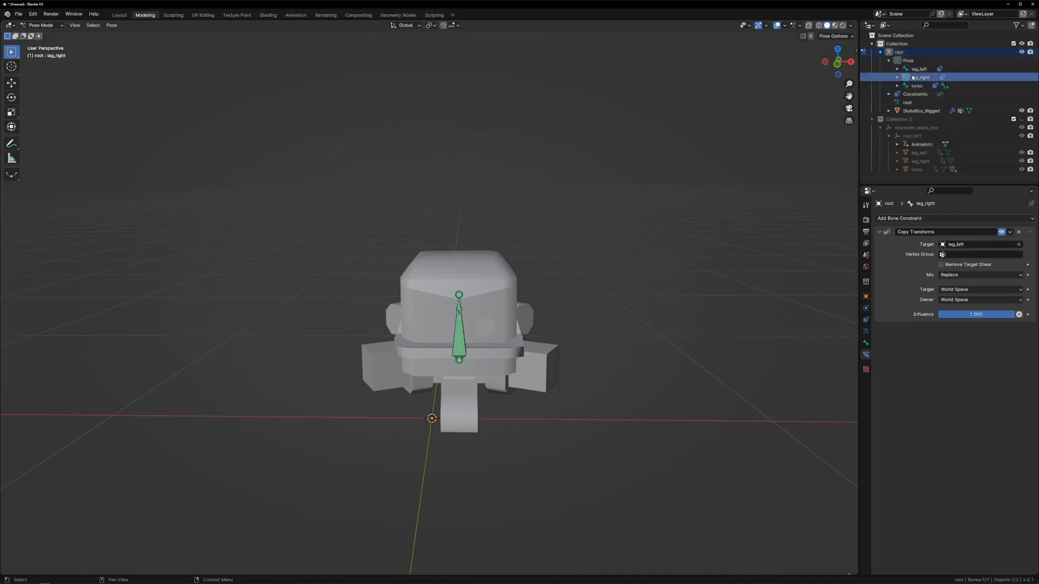
pyautogui.click(958, 244)
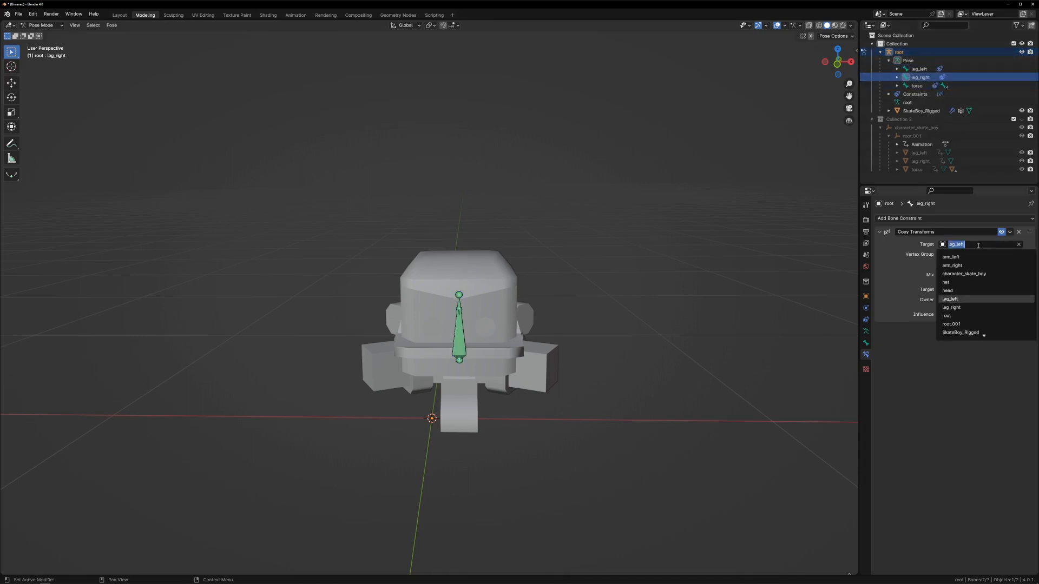
pyautogui.click(967, 309)
# Step: Set the torso bone's Copy Transforms target to the torso object
pyautogui.click(917, 85)
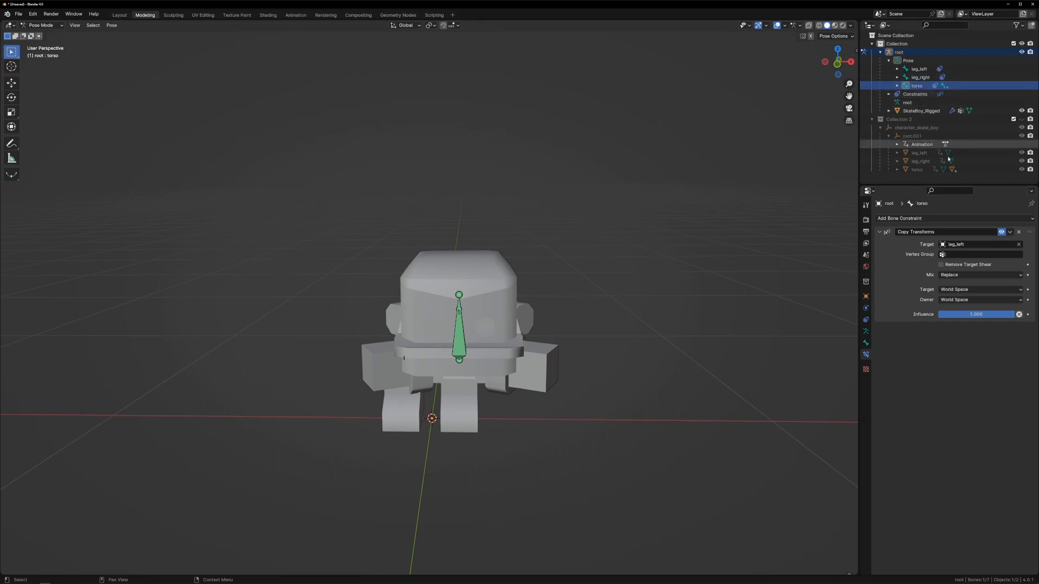
pyautogui.click(971, 244)
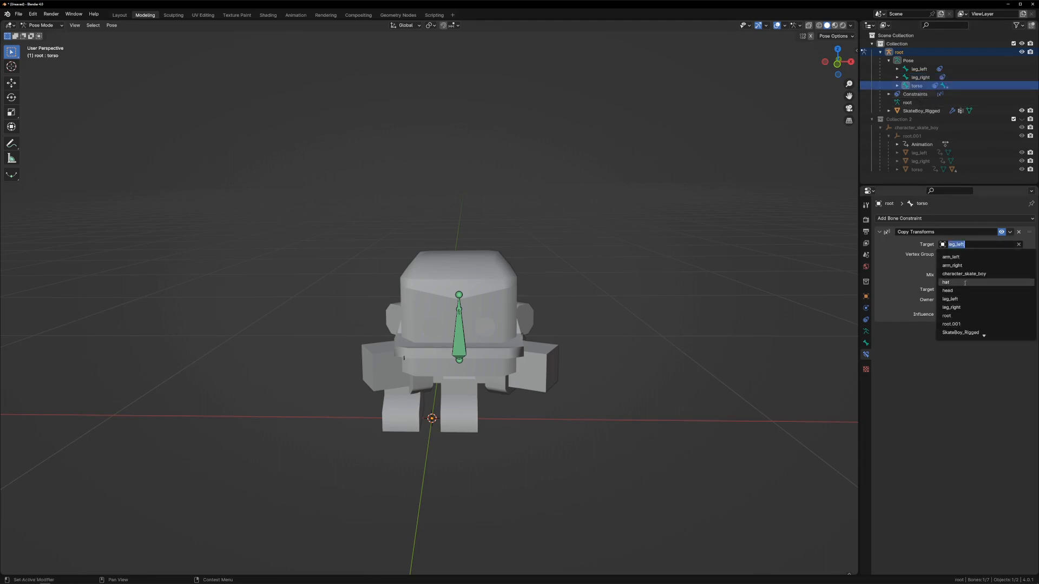
pyautogui.write('tor')
pyautogui.click(963, 262)
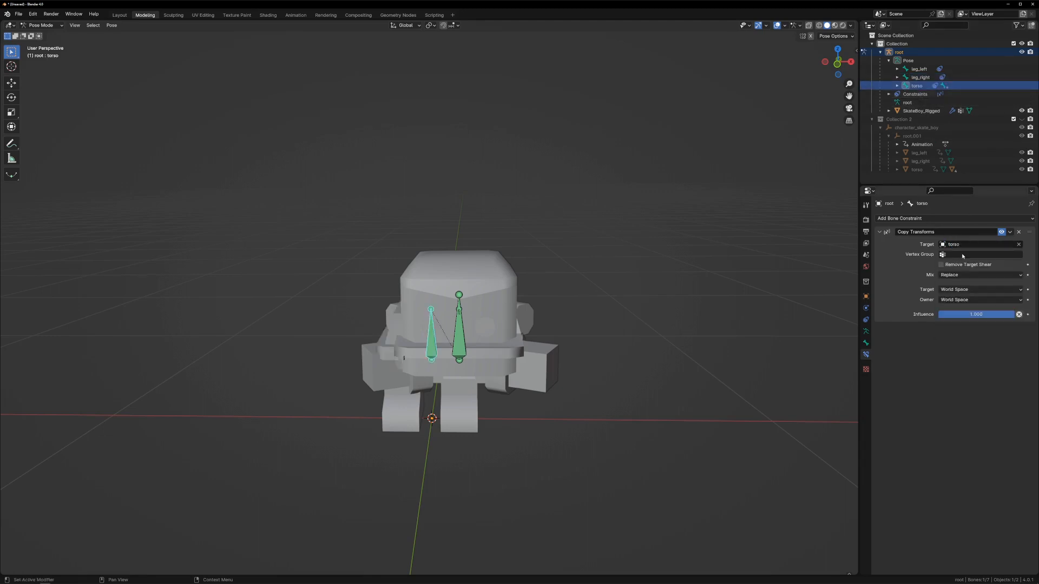
# Step: Retarget the Copy Transforms constraints of the arm_left and arm_right bones to the arm_left and arm_right objects respectively
pyautogui.click(897, 86)
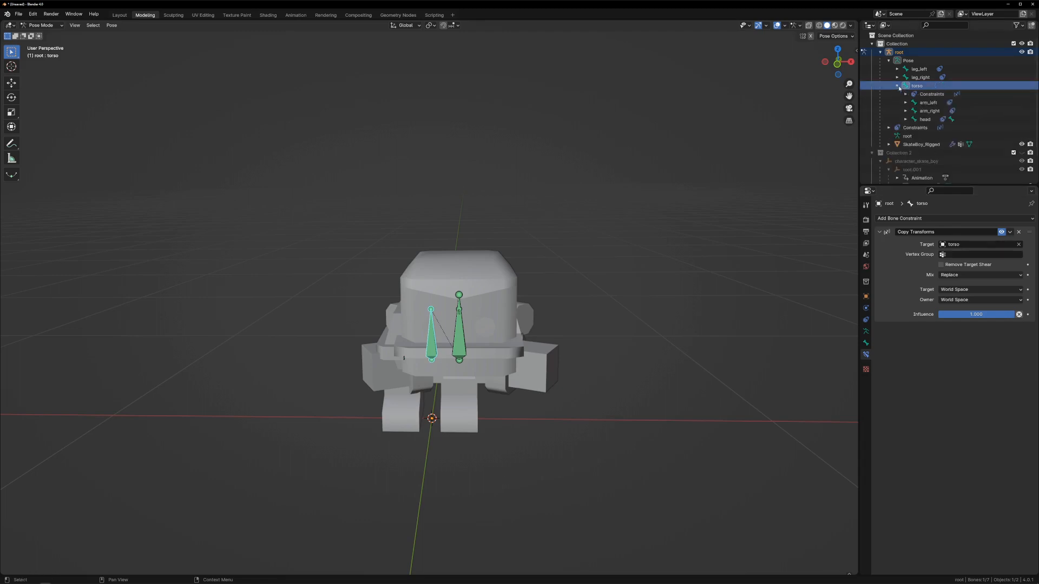
pyautogui.click(928, 102)
pyautogui.click(976, 245)
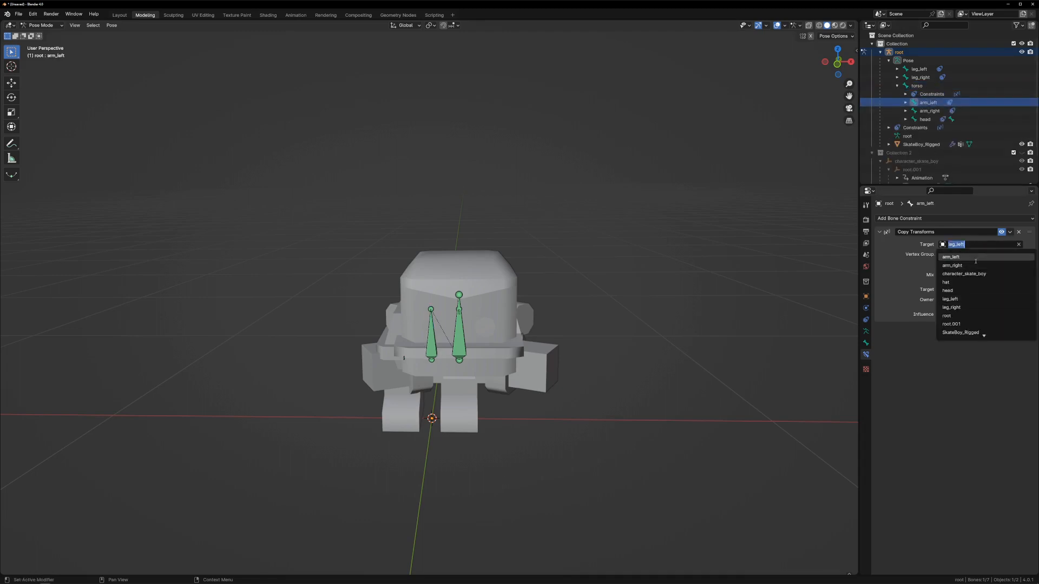
pyautogui.click(951, 257)
pyautogui.click(929, 111)
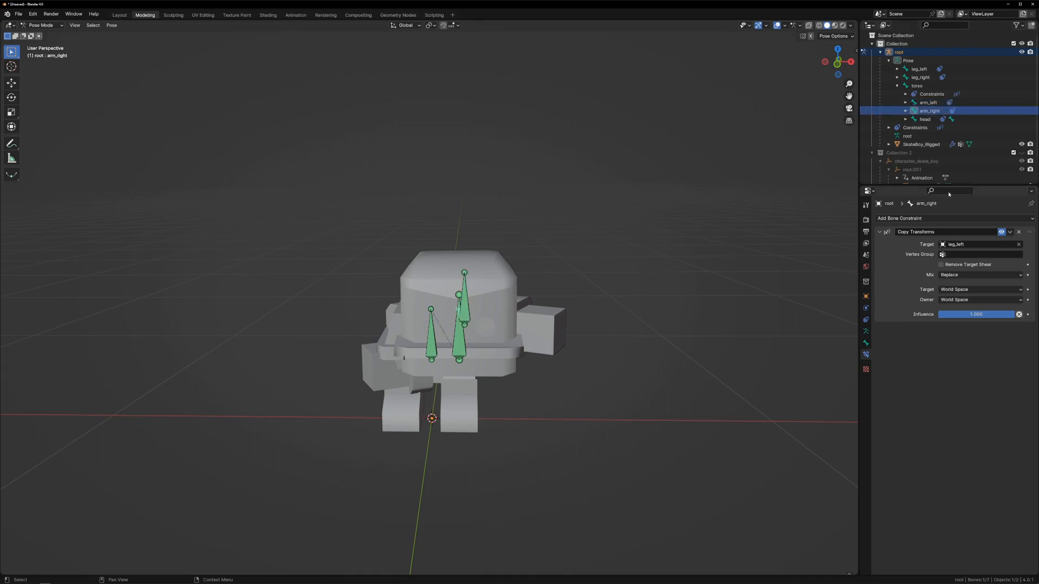
pyautogui.click(976, 244)
pyautogui.click(953, 266)
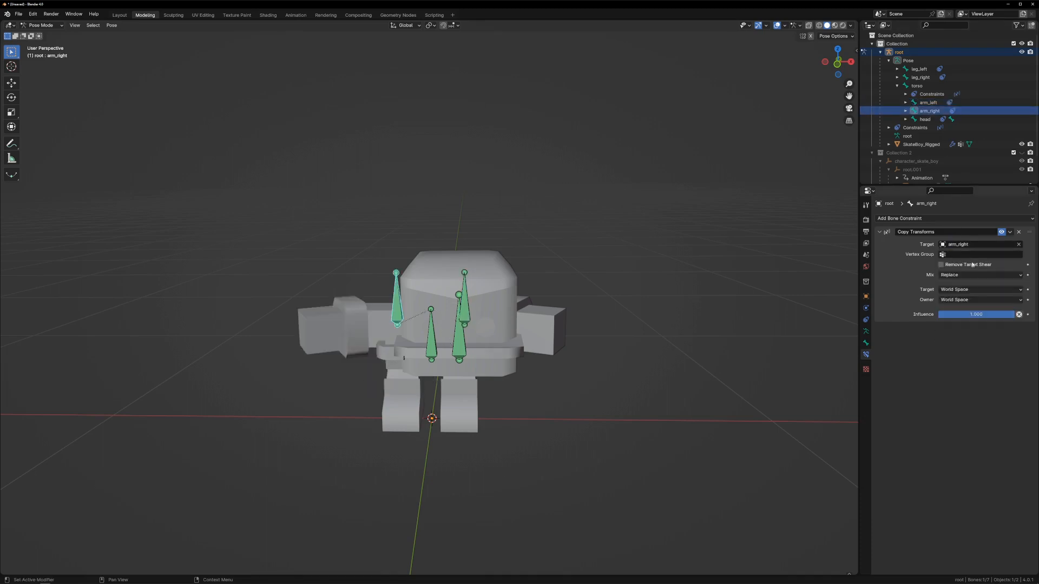
# Step: Retarget the Copy Transforms constraints of the head and hat bones to the head and hat objects respectively
pyautogui.click(925, 119)
pyautogui.click(974, 244)
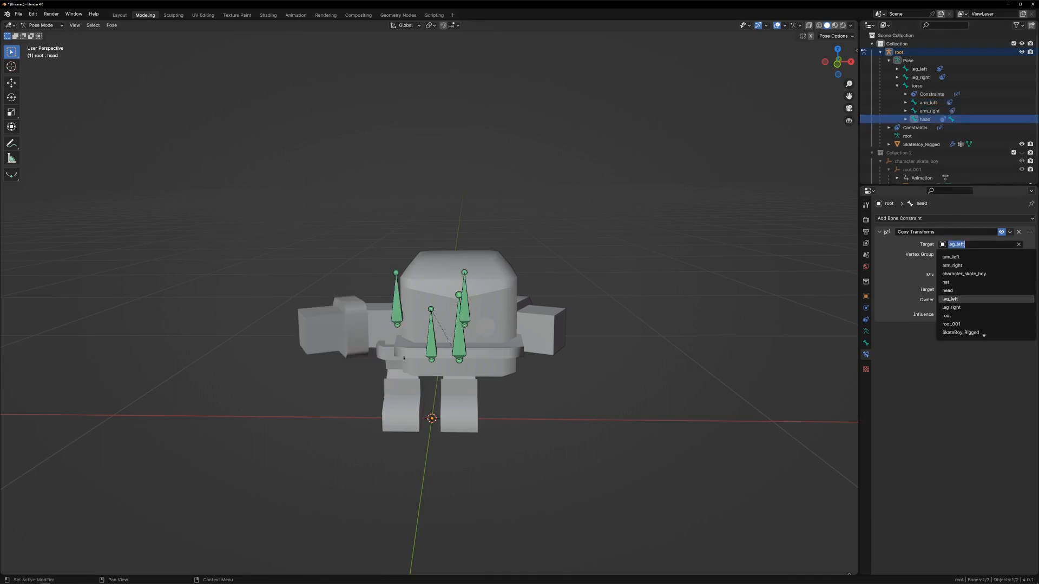
pyautogui.click(963, 283)
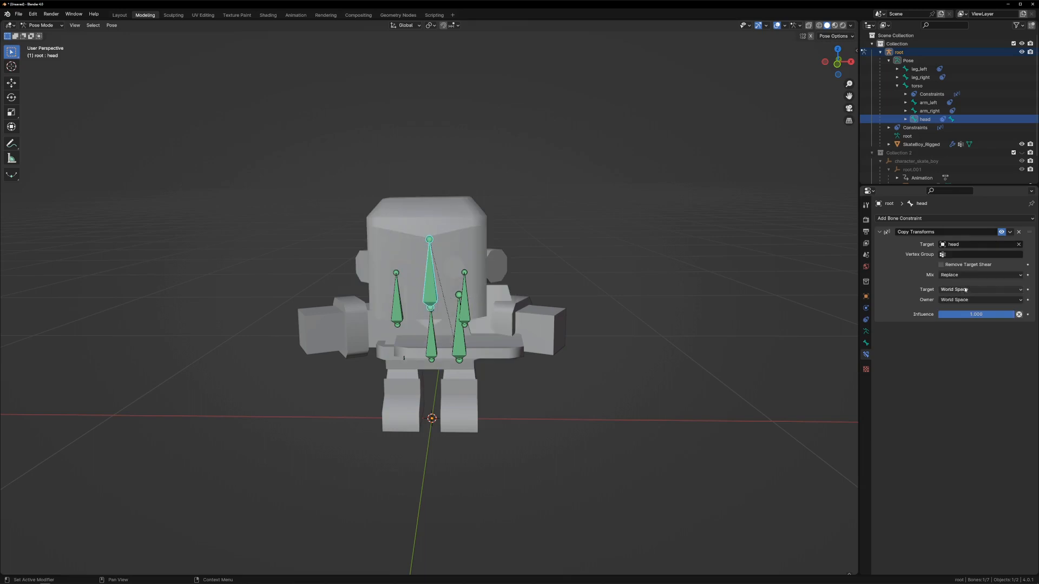
pyautogui.click(905, 119)
pyautogui.click(931, 136)
pyautogui.click(969, 245)
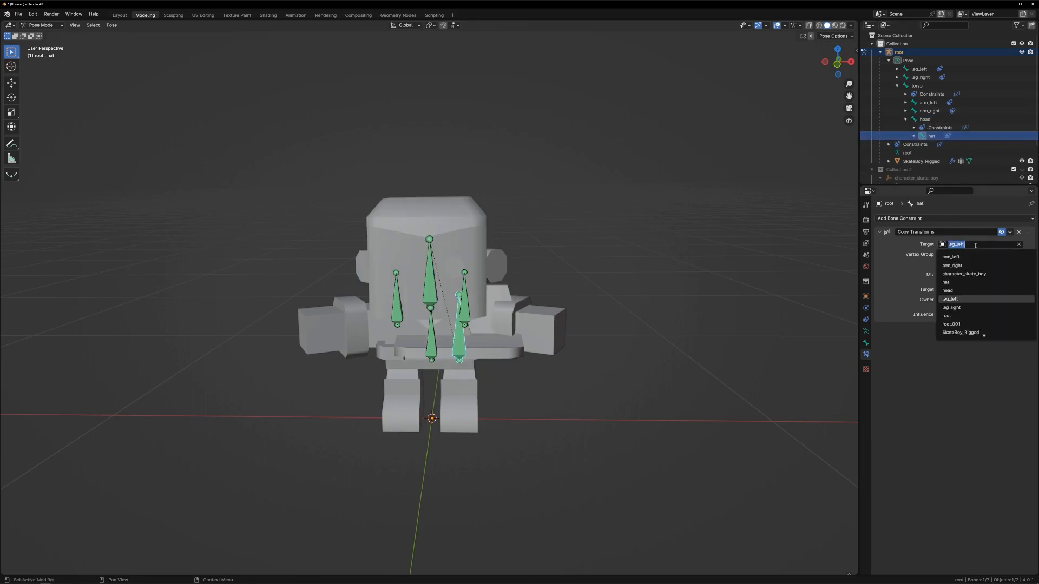
pyautogui.click(969, 283)
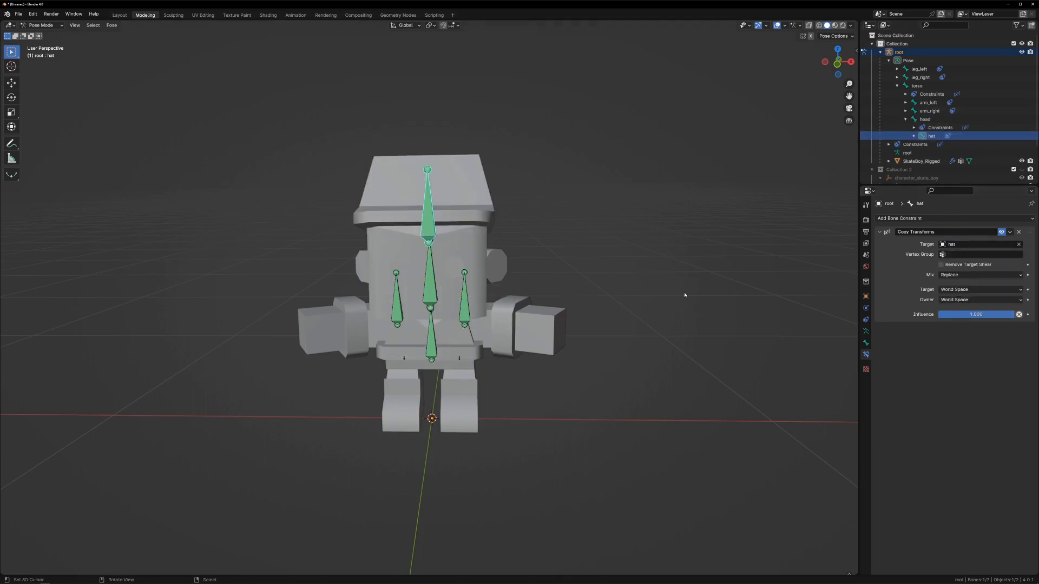
# Step: Return the armature to Object Mode and show only Collection 2 with the original animated parts
pyautogui.moveTo(609, 275); pyautogui.dragTo(553, 298, button='middle')
pyautogui.moveTo(461, 355); pyautogui.dragTo(468, 311, button='middle')
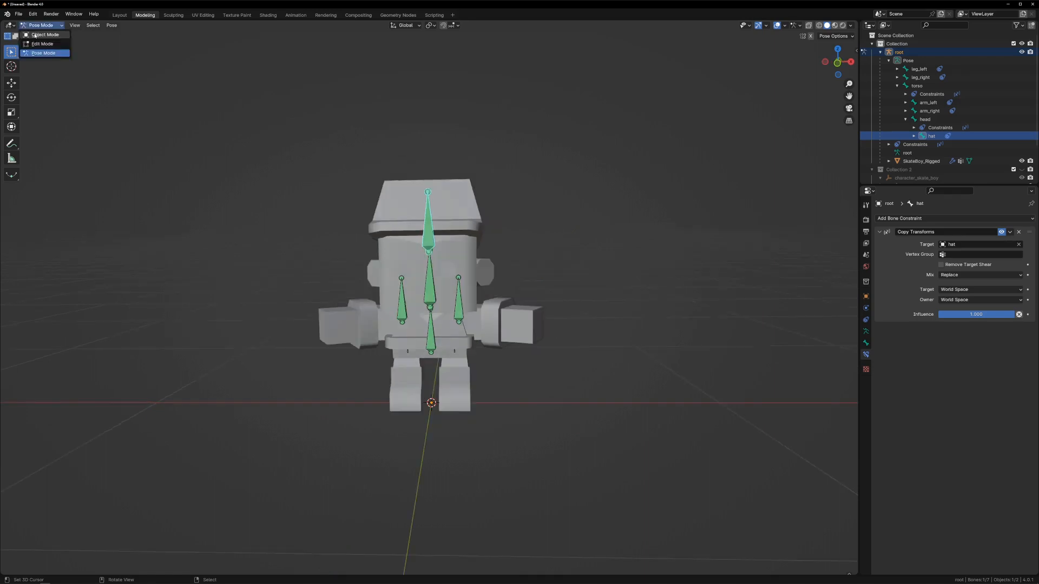
pyautogui.click(38, 33)
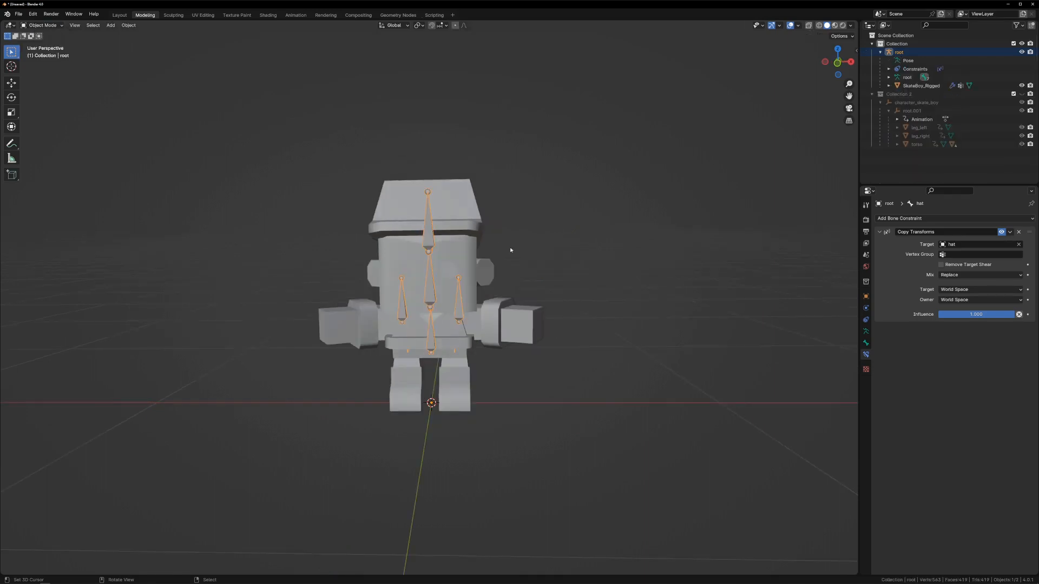
pyautogui.moveTo(517, 262); pyautogui.dragTo(499, 261, button='middle')
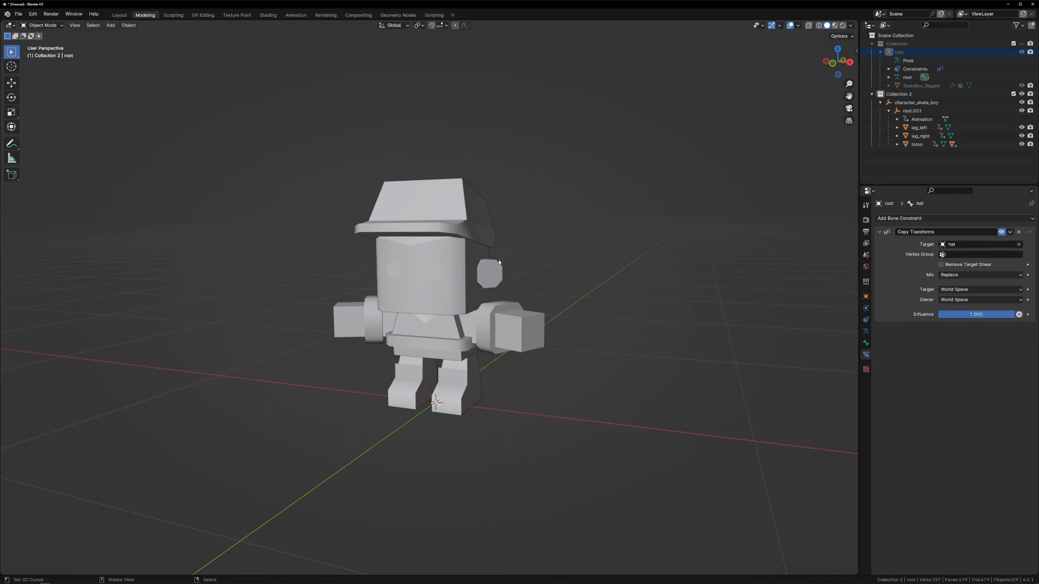
# Step: Open the Animation workspace and change its smaller 3D viewport into a Nonlinear Animation editor
pyautogui.click(292, 17)
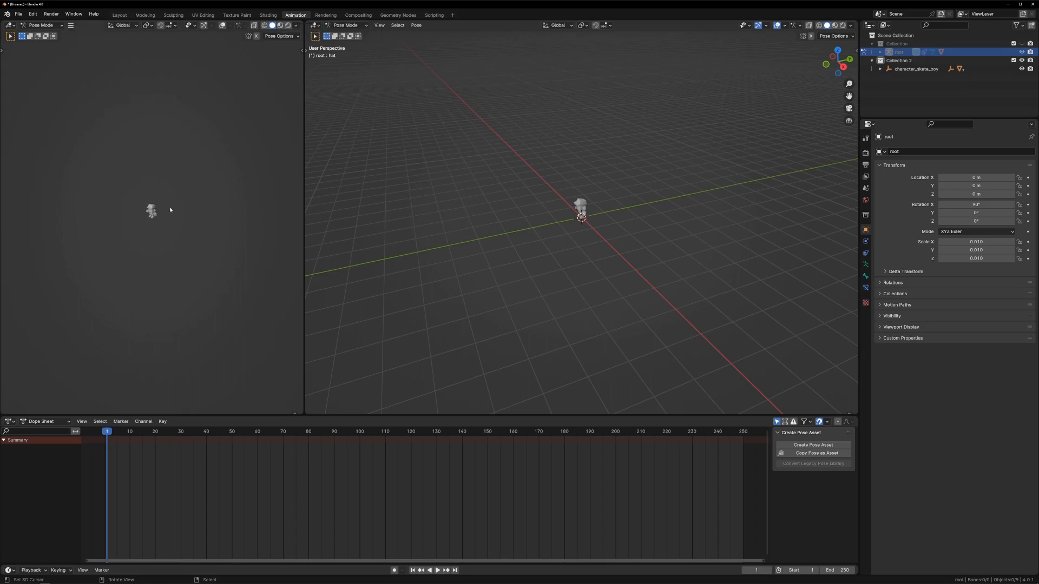
pyautogui.click(10, 25)
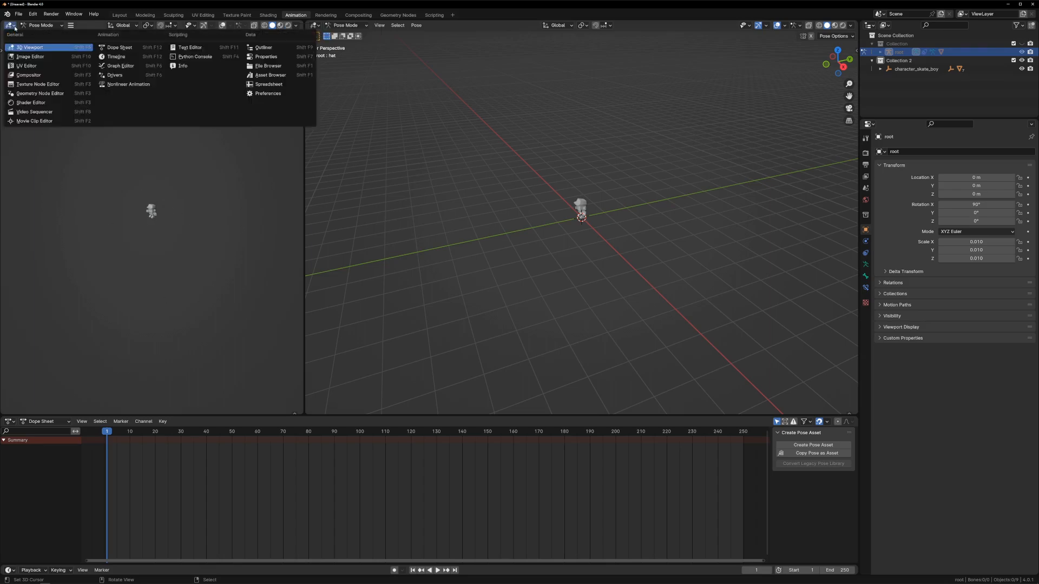
pyautogui.click(122, 86)
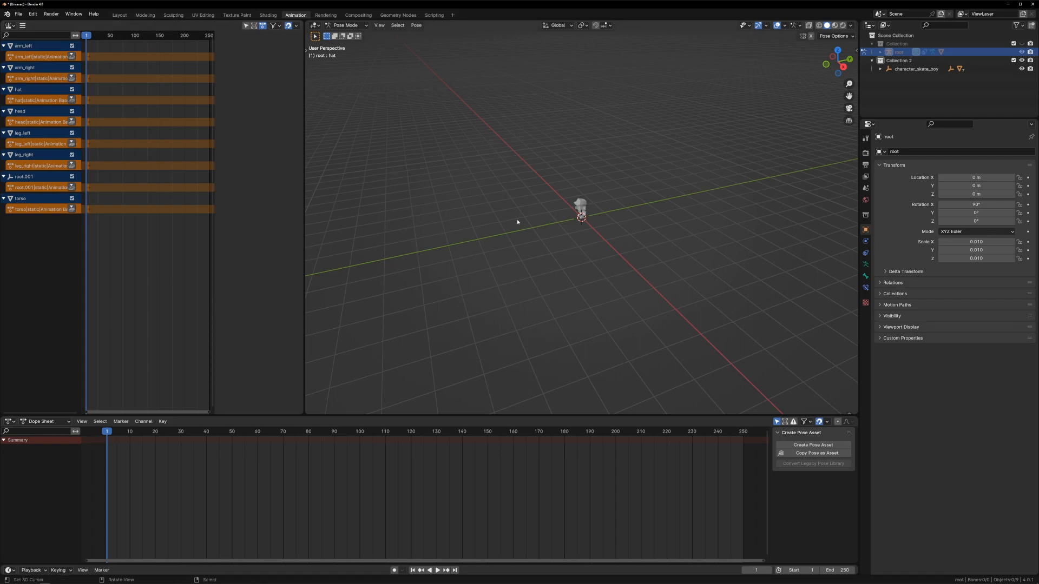
# Step: Frame the character closely in the 3D viewport and switch the Dope Sheet to the Action Editor mode
pyautogui.moveTo(517, 222); pyautogui.dragTo(522, 260, button='middle')
pyautogui.scroll(2, 611, 212)
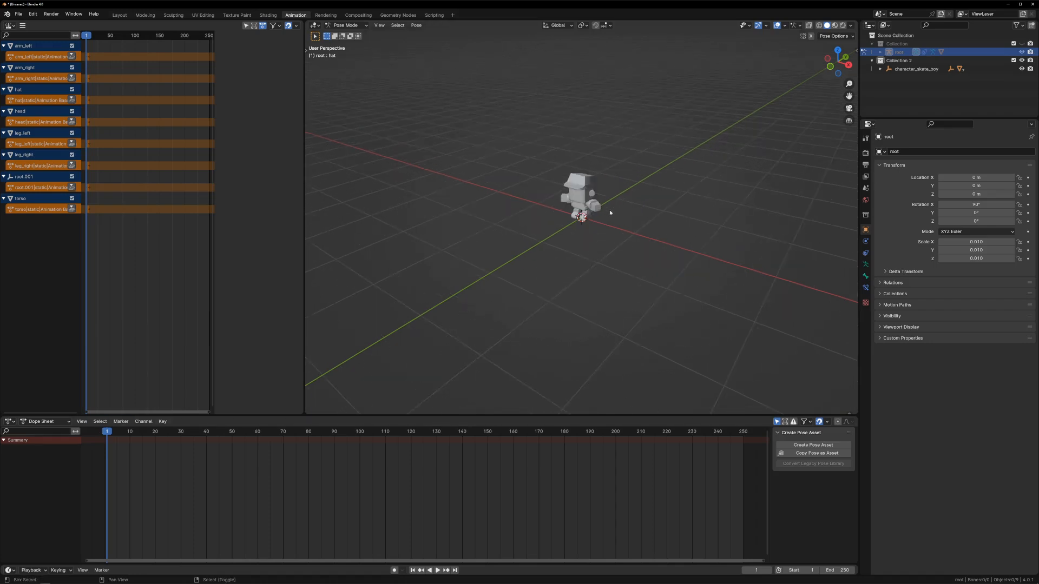
pyautogui.scroll(3, 610, 213)
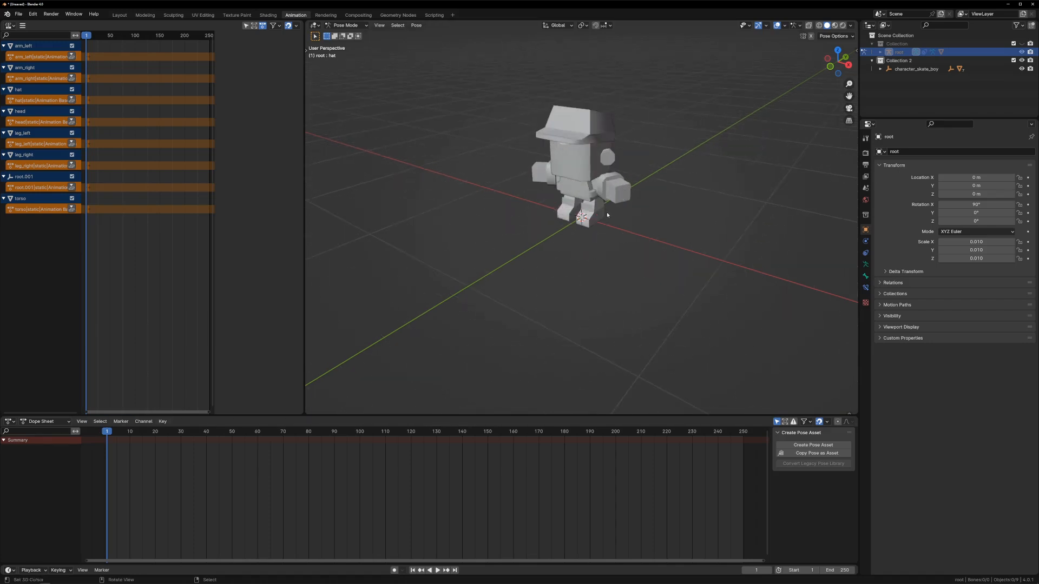
pyautogui.click(56, 422)
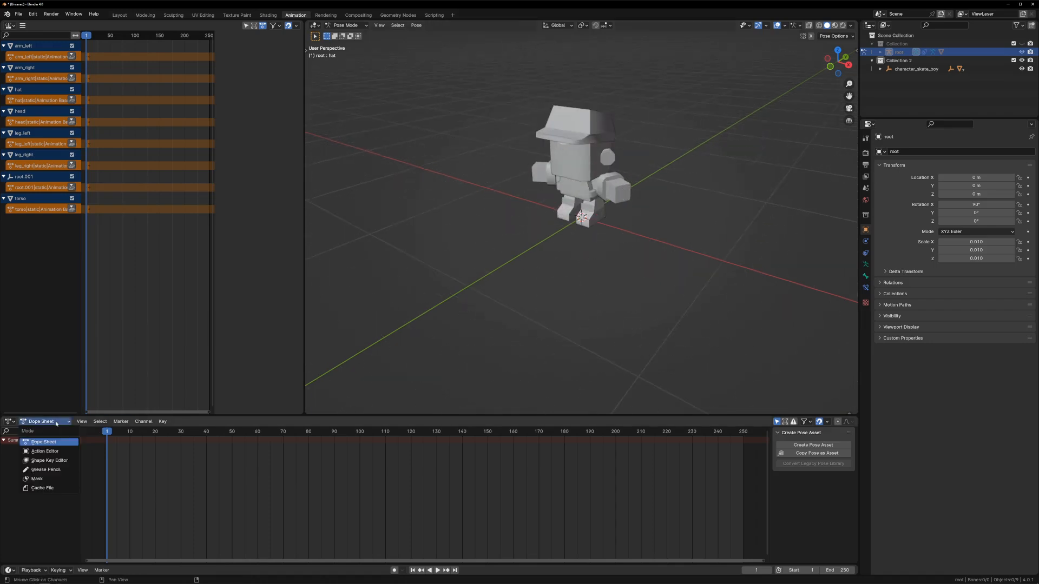
pyautogui.click(45, 452)
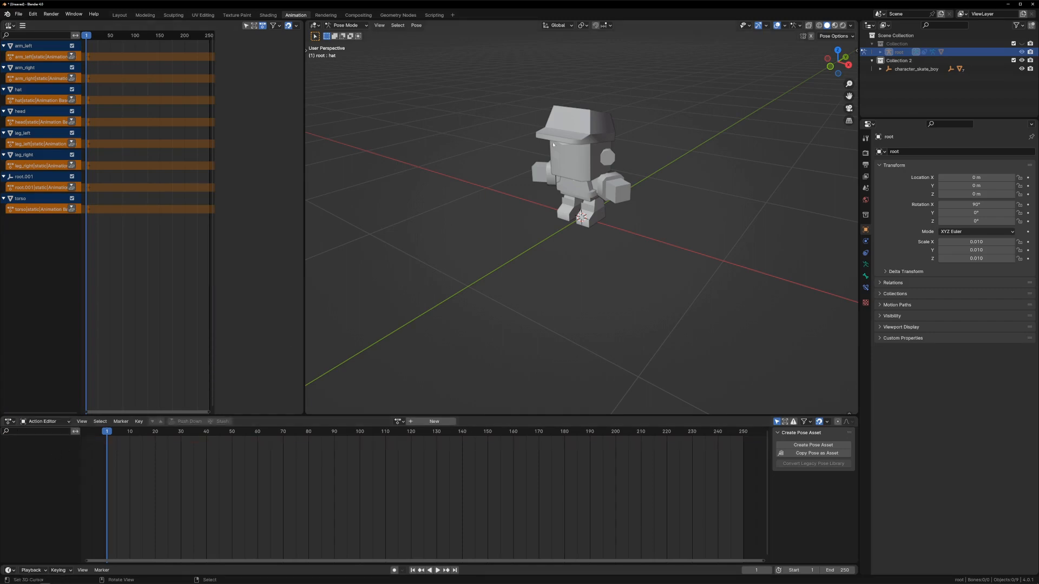
# Step: Assign the walk actions to the arm_left and arm_right objects in place of their static actions
pyautogui.click(34, 61)
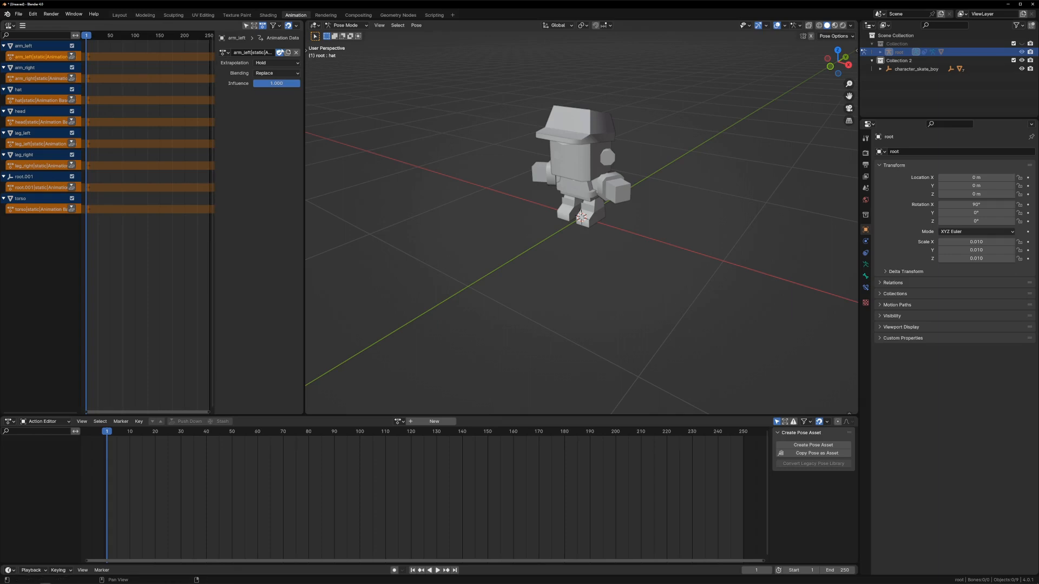
pyautogui.click(223, 53)
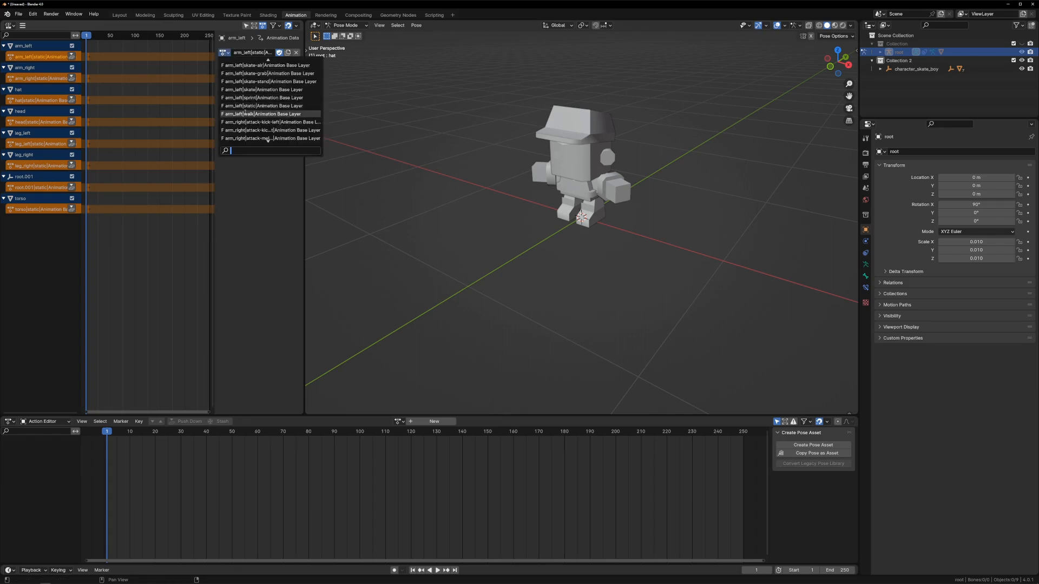
pyautogui.click(245, 114)
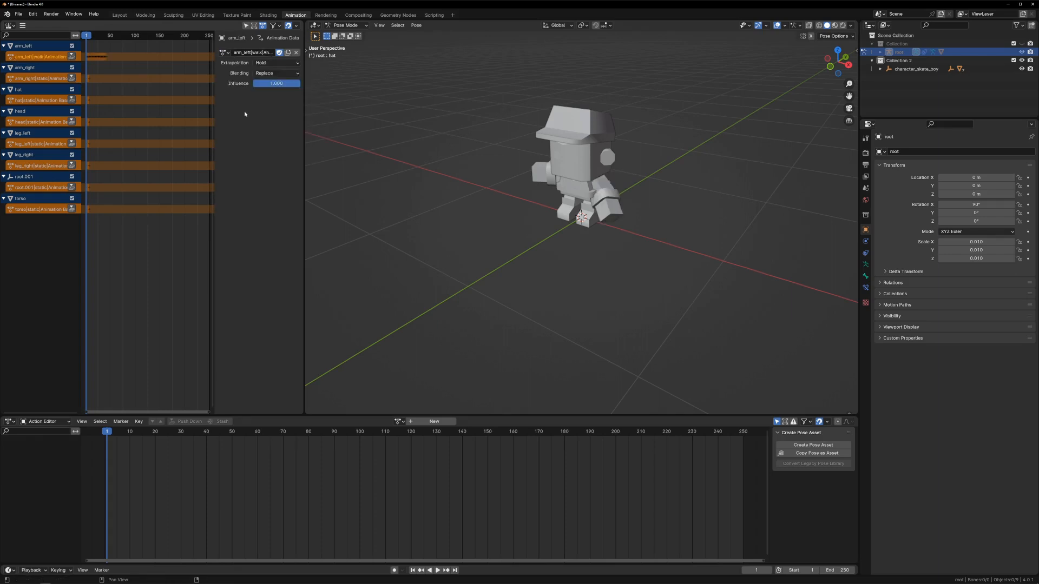
pyautogui.click(47, 78)
pyautogui.click(223, 53)
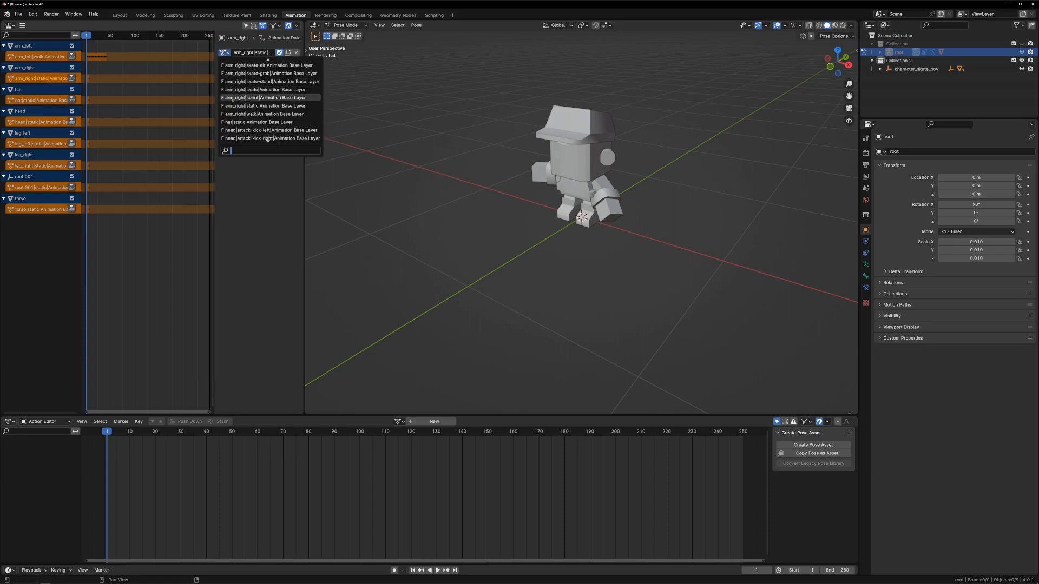
pyautogui.click(260, 114)
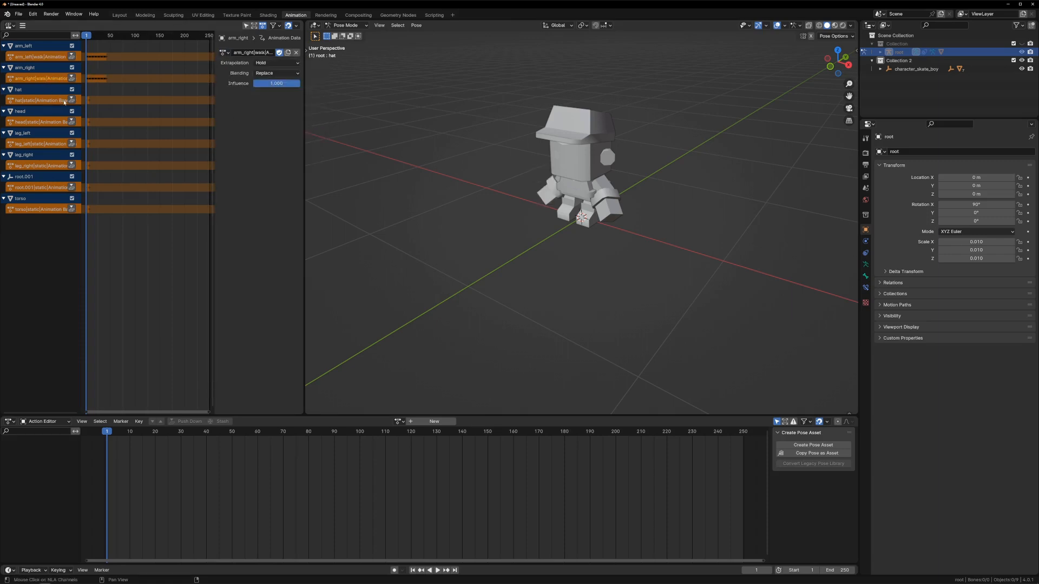
pyautogui.click(52, 100)
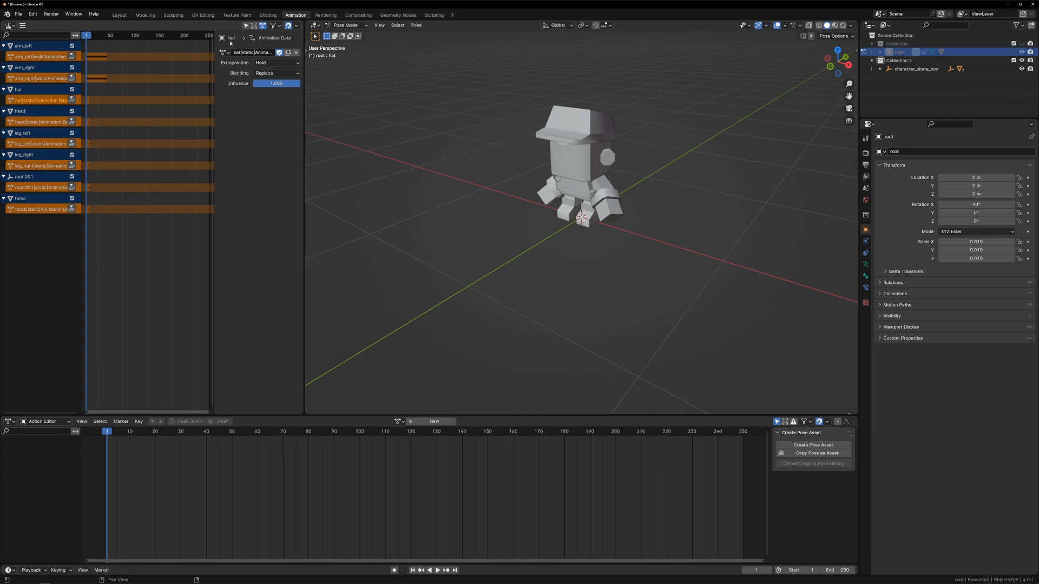
pyautogui.click(224, 52)
pyautogui.press('Escape')
# Step: Assign the head's walk action to the head object in place of its static action
pyautogui.click(32, 124)
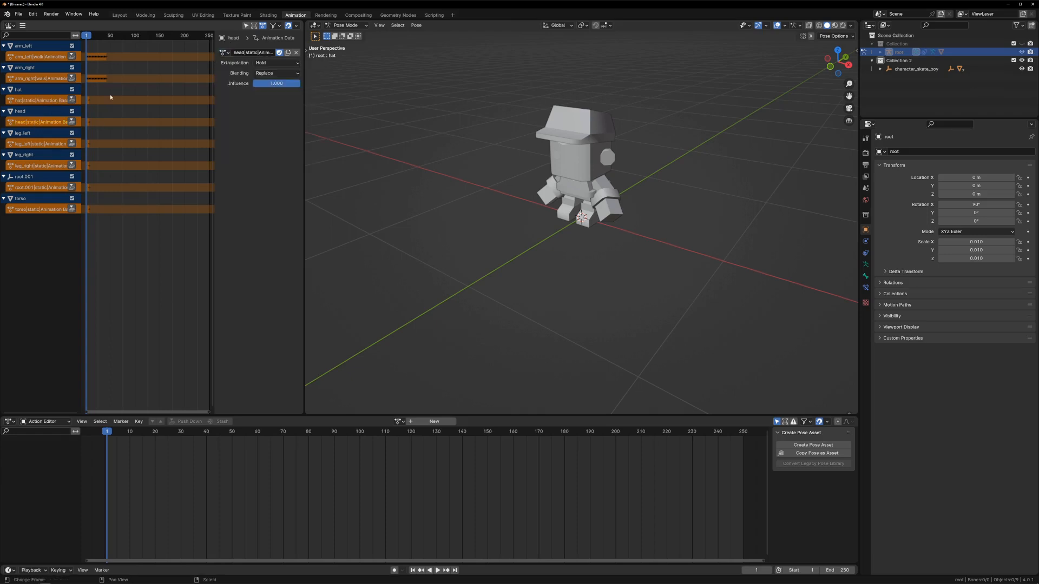
pyautogui.click(224, 52)
pyautogui.click(259, 114)
# Step: Assign the walk actions to the leg_left and leg_right objects in place of their static actions
pyautogui.click(38, 144)
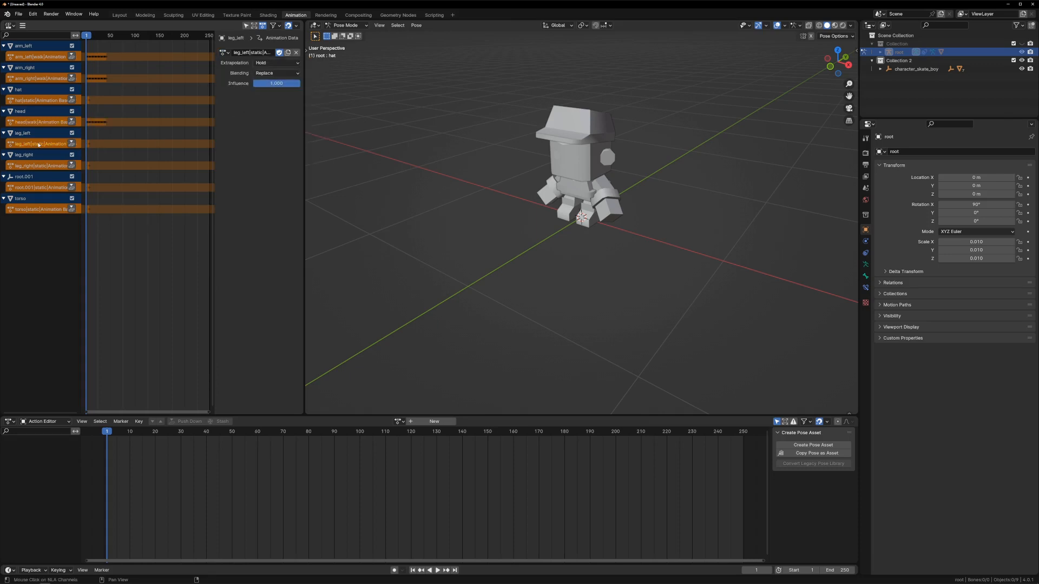
pyautogui.click(224, 52)
pyautogui.click(248, 115)
pyautogui.click(38, 165)
pyautogui.click(223, 53)
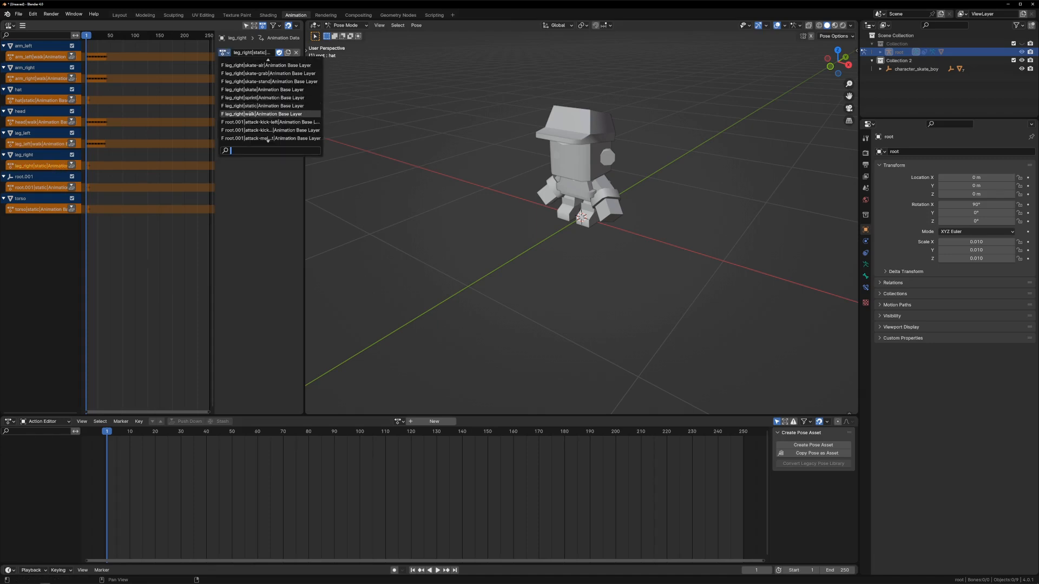
pyautogui.click(249, 114)
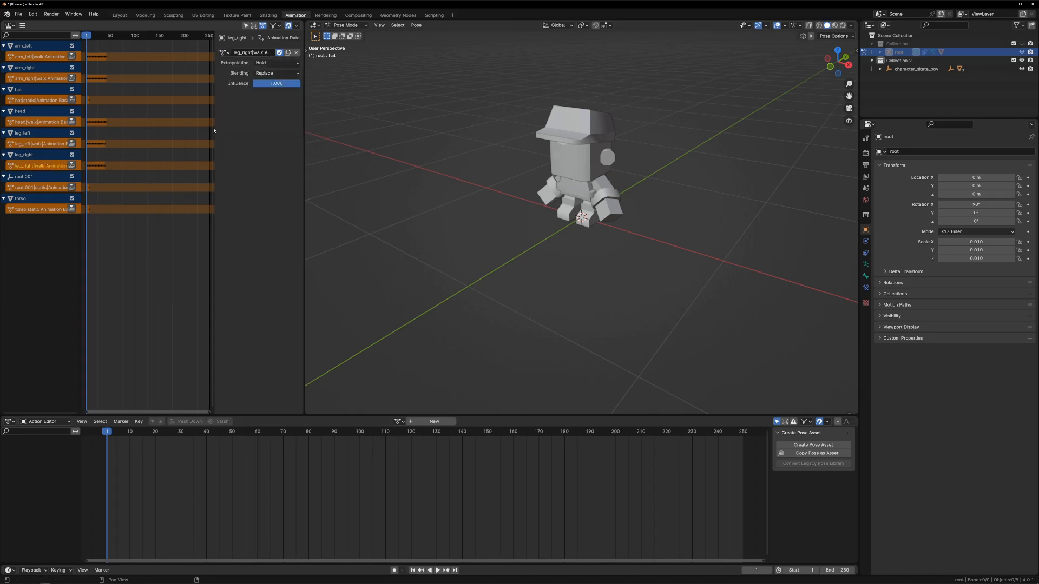
# Step: Assign the walk actions to root.001 and the torso in place of their static actions
pyautogui.click(30, 190)
pyautogui.click(223, 52)
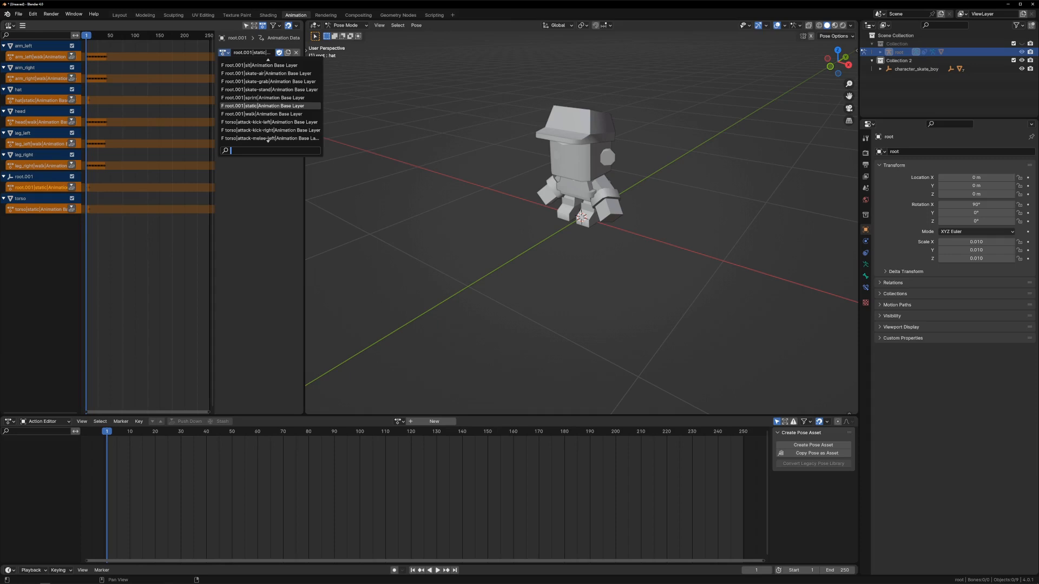
pyautogui.click(249, 114)
pyautogui.click(31, 210)
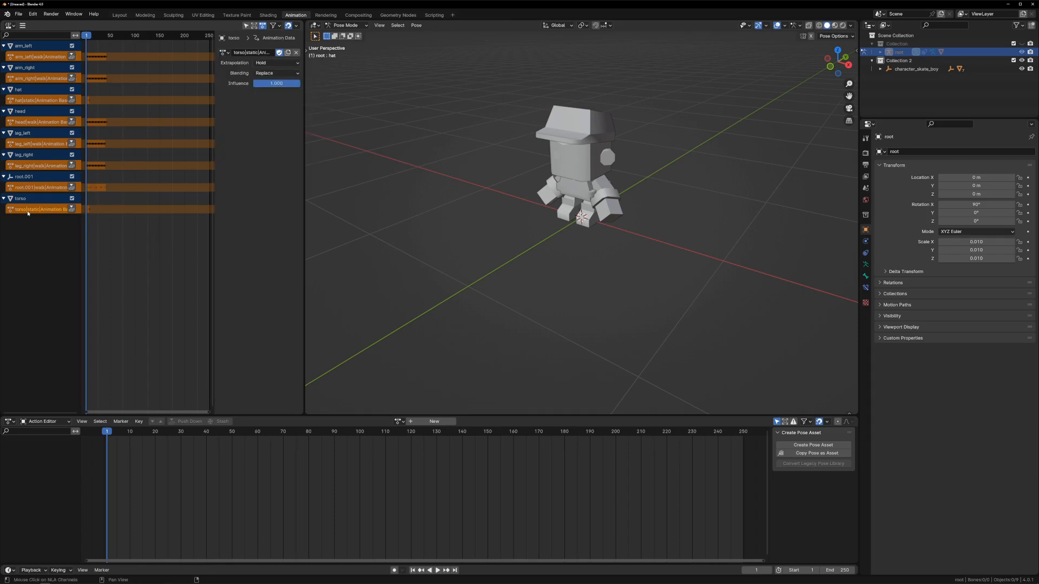
pyautogui.click(225, 52)
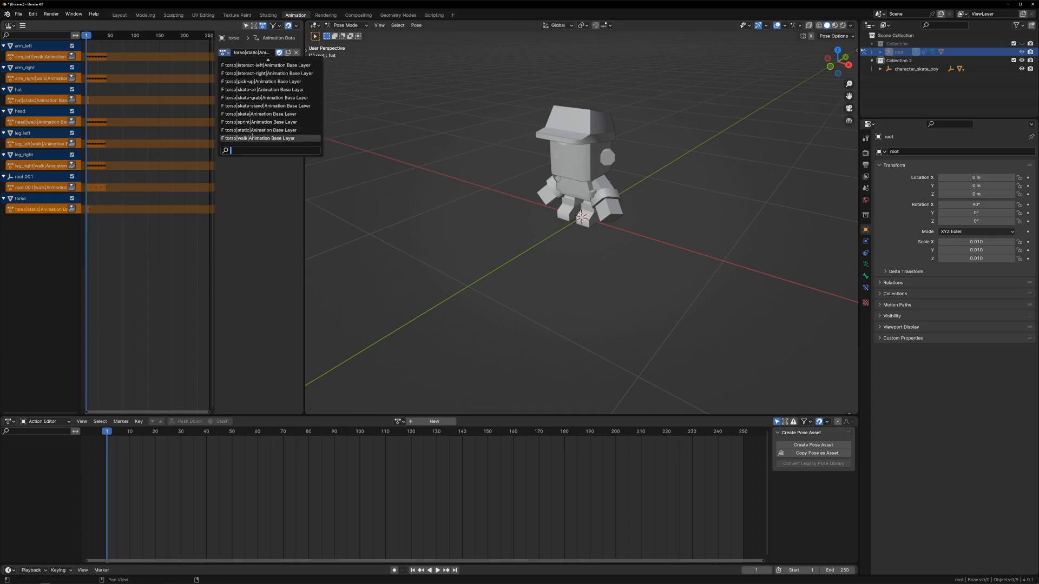
pyautogui.click(251, 139)
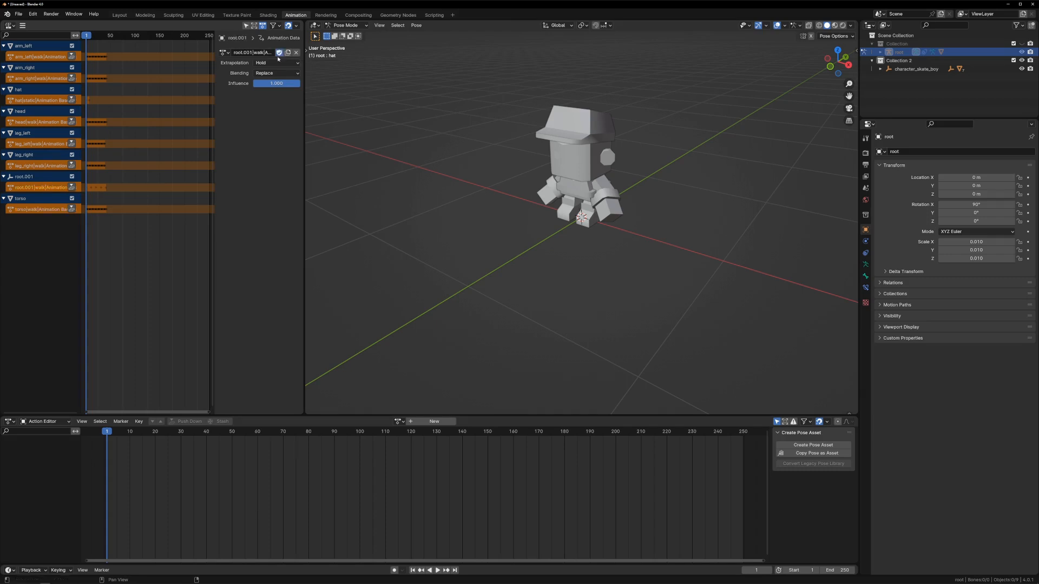
# Step: Go through the actions assigned to the character's parts and turn off their fake user, including those of arm_right and arm_left
pyautogui.click(54, 166)
pyautogui.click(55, 144)
pyautogui.click(55, 121)
pyautogui.click(54, 100)
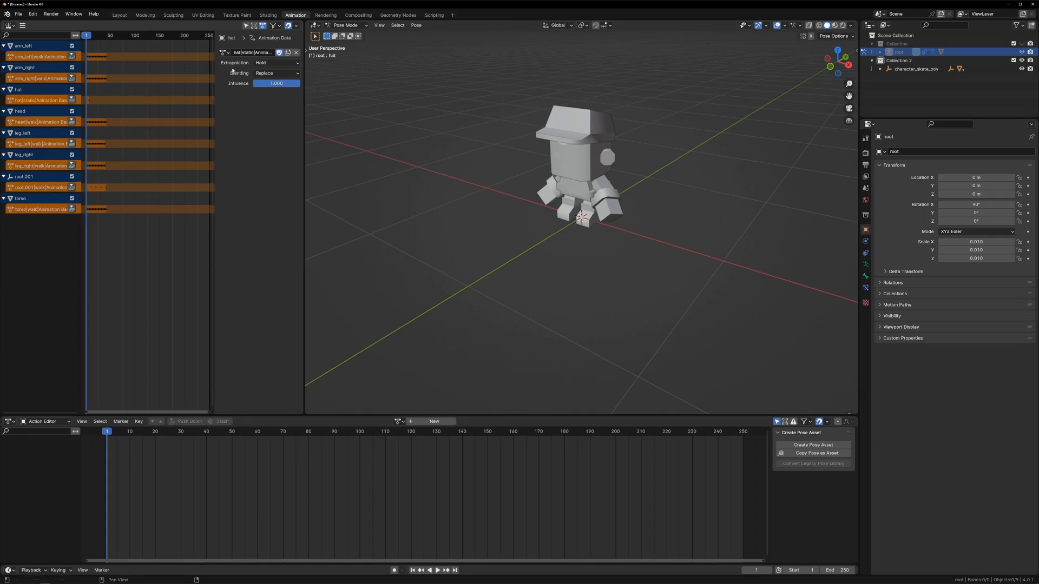
pyautogui.click(54, 78)
pyautogui.click(279, 52)
pyautogui.click(54, 56)
pyautogui.click(279, 52)
# Step: Select arm_left, go to its last walk keyframe, and set the scene's end frame there, at frame 42
pyautogui.click(47, 46)
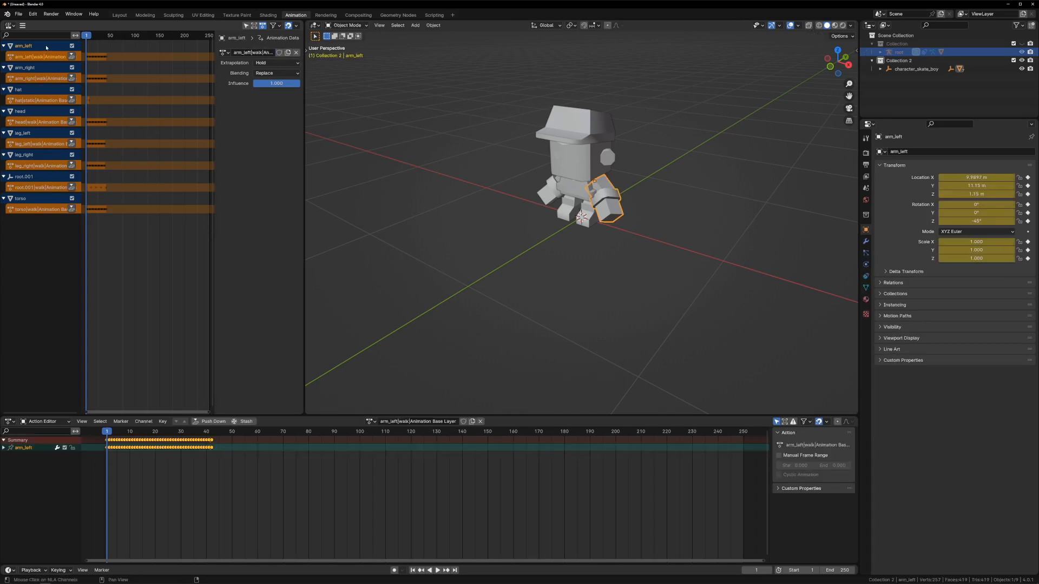
pyautogui.moveTo(108, 431); pyautogui.dragTo(220, 443)
pyautogui.click(422, 571)
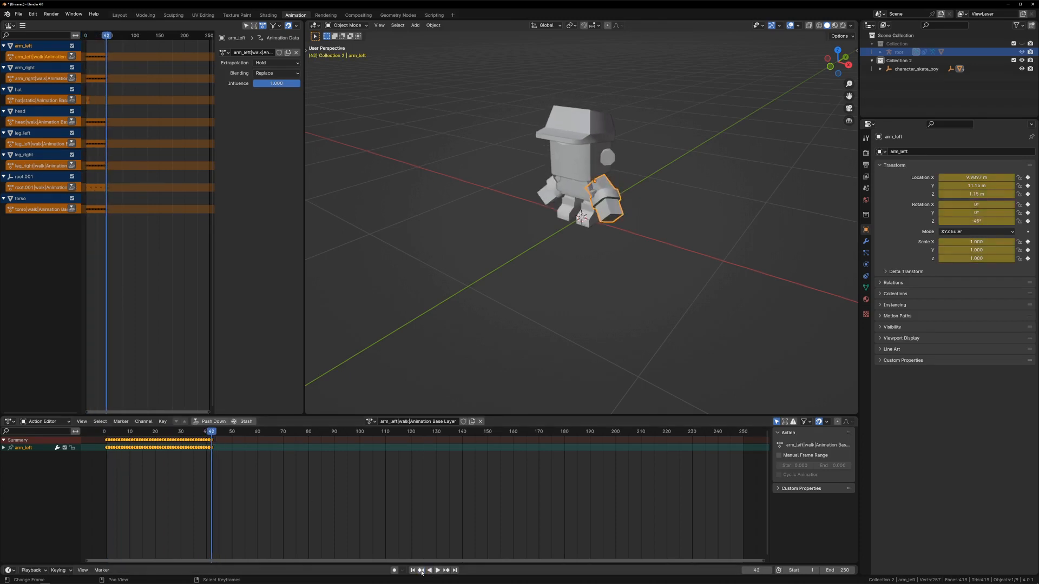
pyautogui.hotkey('ctrl', 'End')
# Step: Show only the first Collection with the rigged character and select its root armature
pyautogui.moveTo(626, 213); pyautogui.dragTo(639, 209, button='middle')
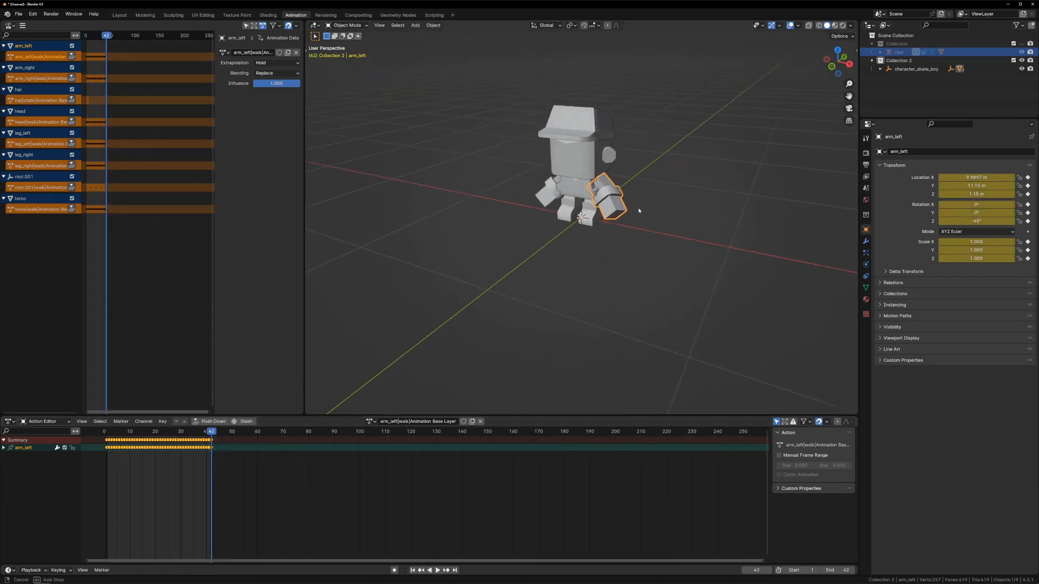
pyautogui.press('1')
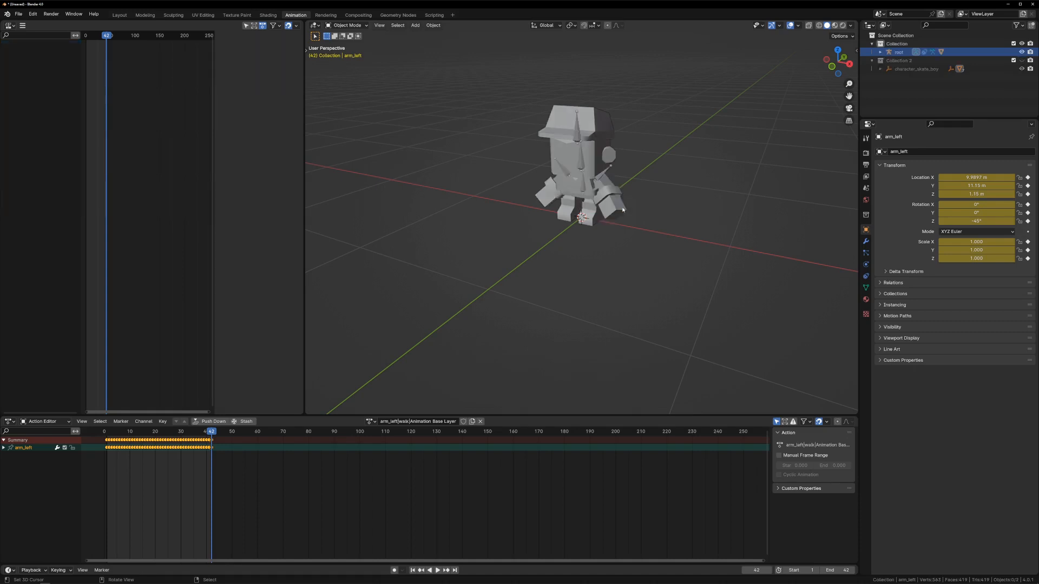
pyautogui.scroll(2, 623, 210)
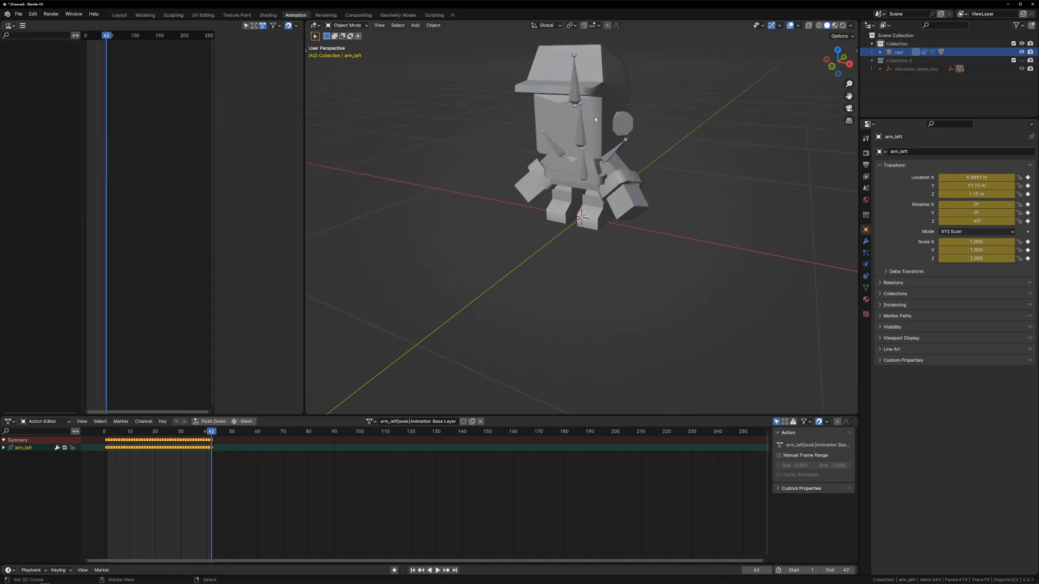
pyautogui.click(621, 149)
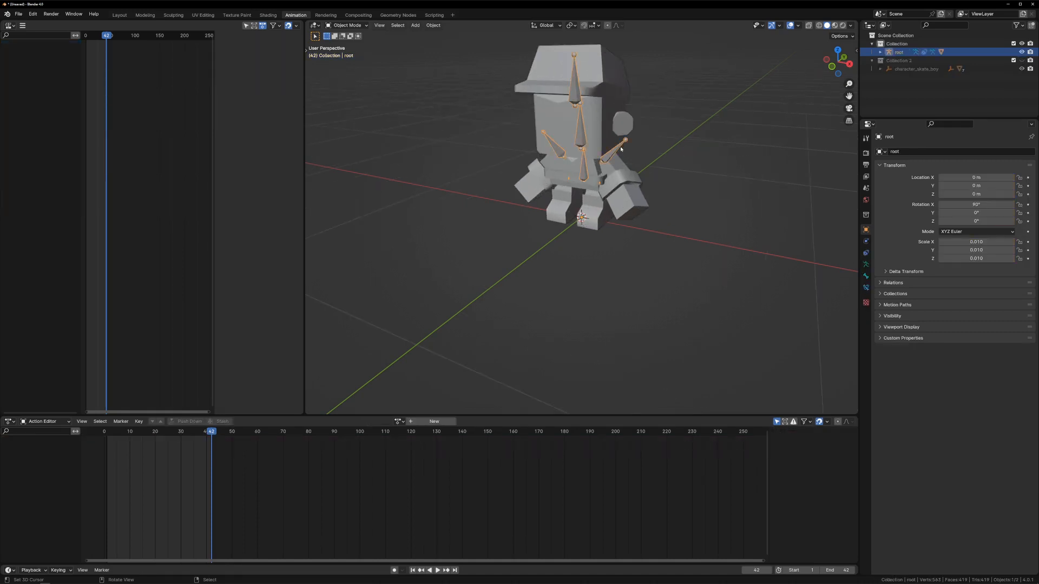
# Step: Play and scrub the walk on the constrained rig, then return to frame 1
pyautogui.press('space')
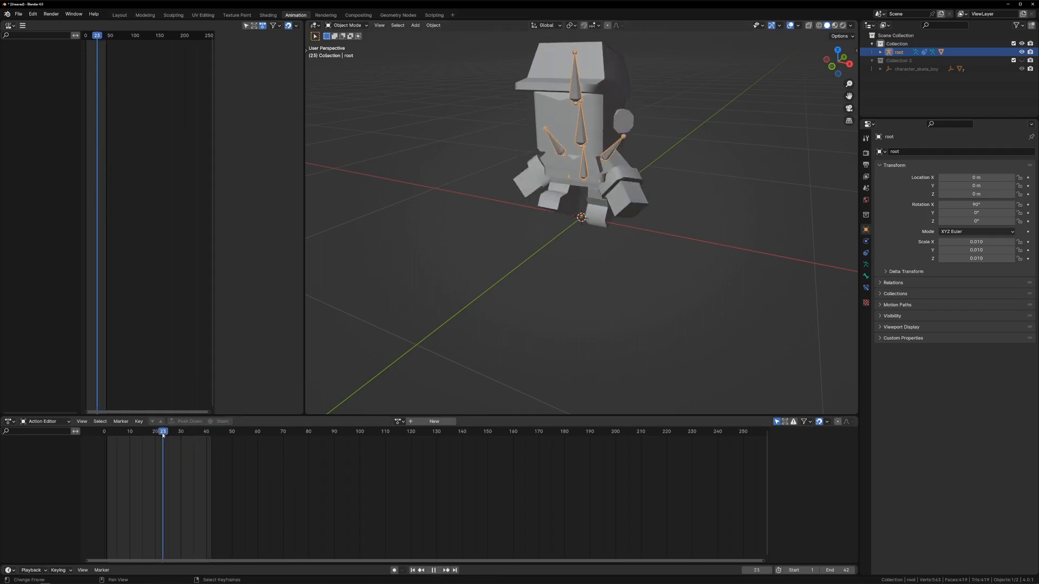
pyautogui.moveTo(137, 432); pyautogui.dragTo(115, 437)
pyautogui.press('space')
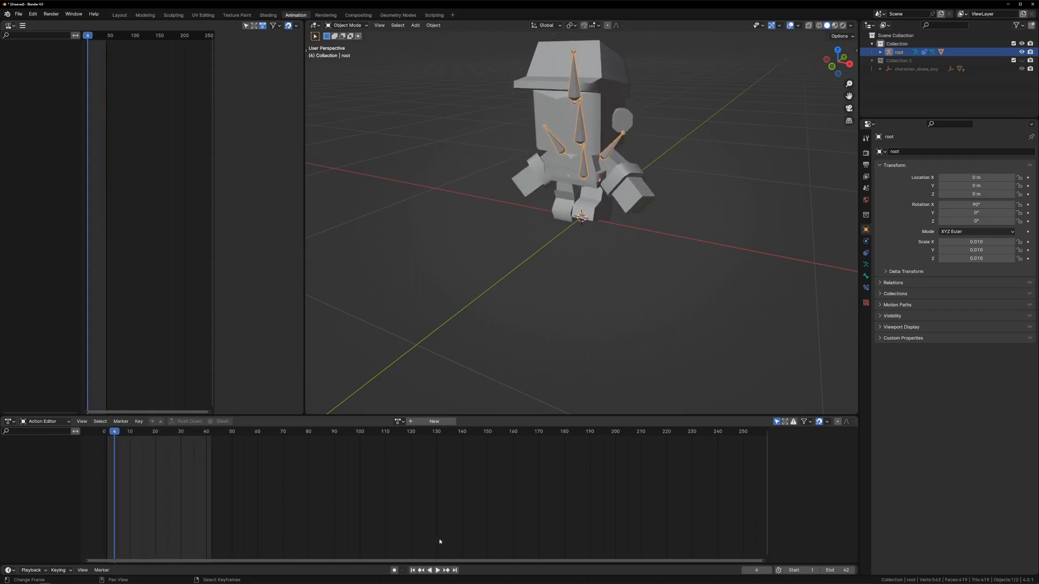
pyautogui.click(412, 570)
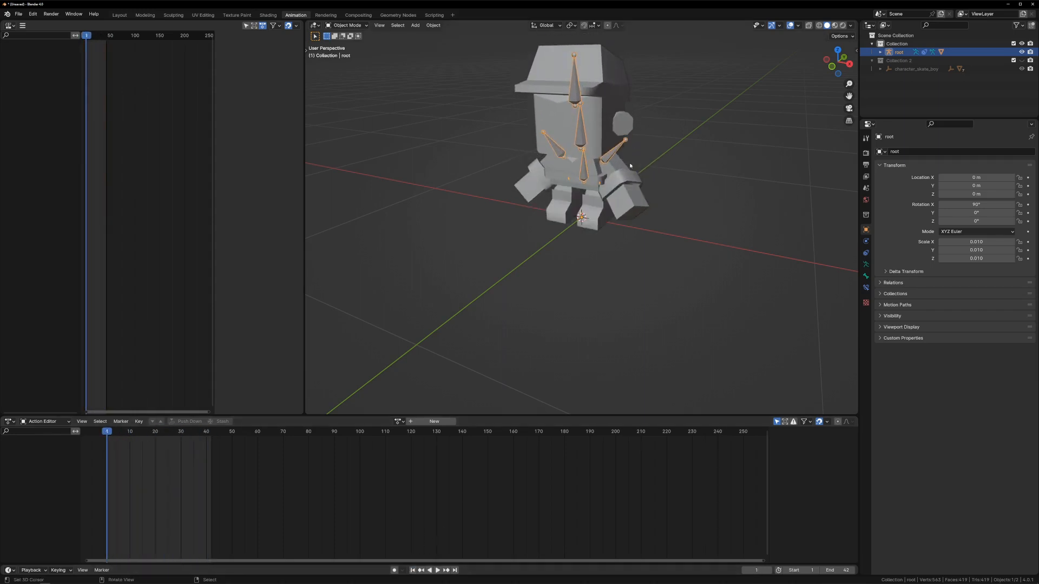
# Step: Bake the root armature's action over frames 1–42 with Only Selected Bones off, Visual Keying and Clean Curves on, and both Pose and Object data
pyautogui.moveTo(622, 203); pyautogui.dragTo(625, 203, button='middle')
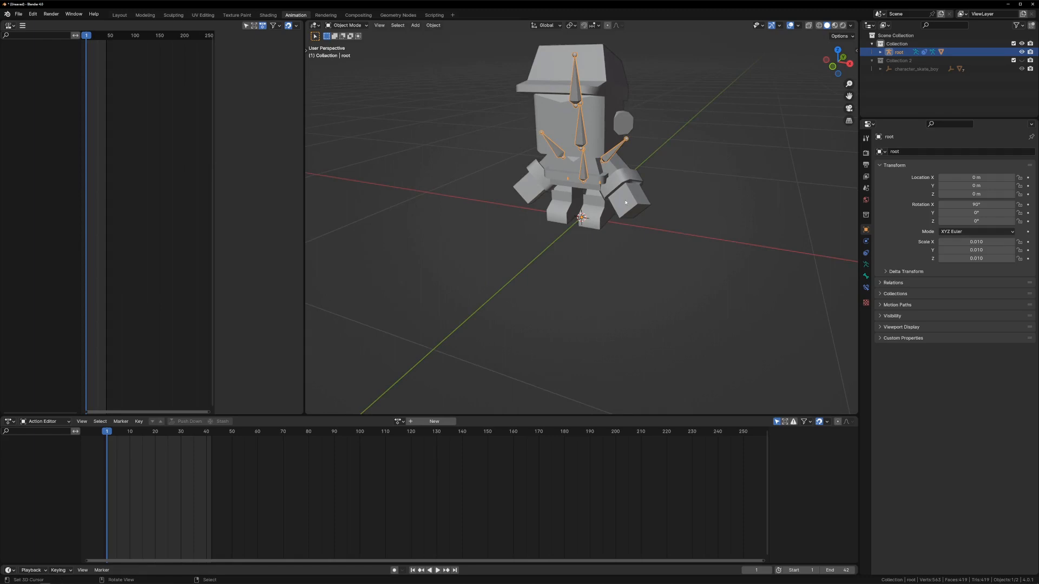
pyautogui.press('F3')
pyautogui.write('bake action')
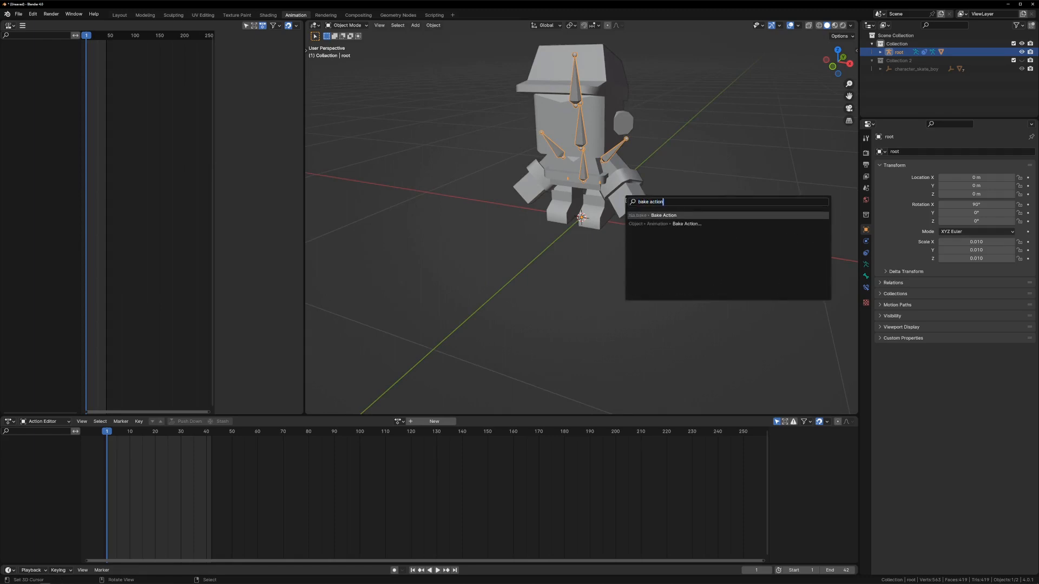
pyautogui.press('Return')
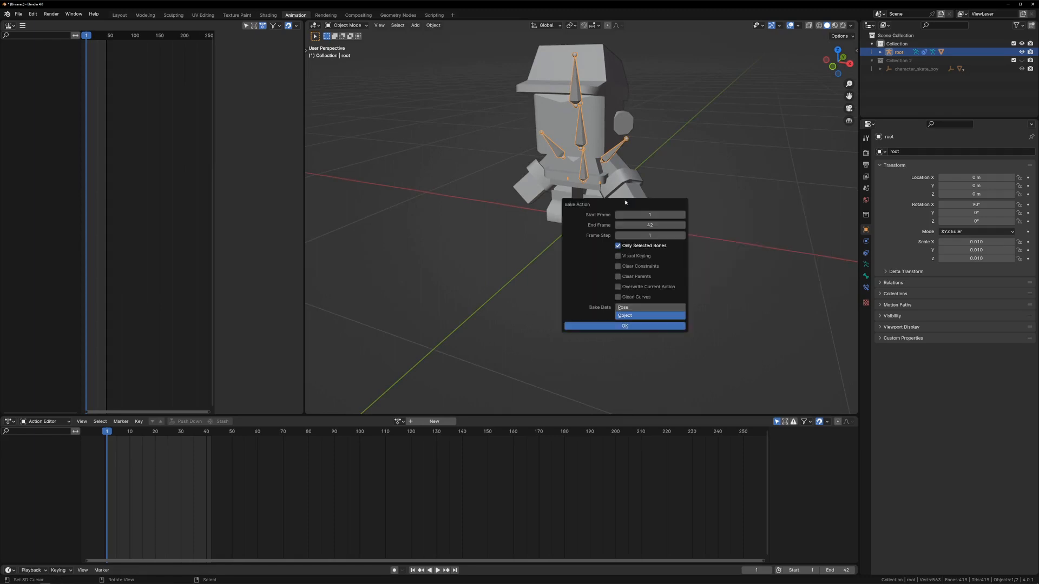
pyautogui.click(622, 246)
pyautogui.click(619, 256)
pyautogui.click(618, 297)
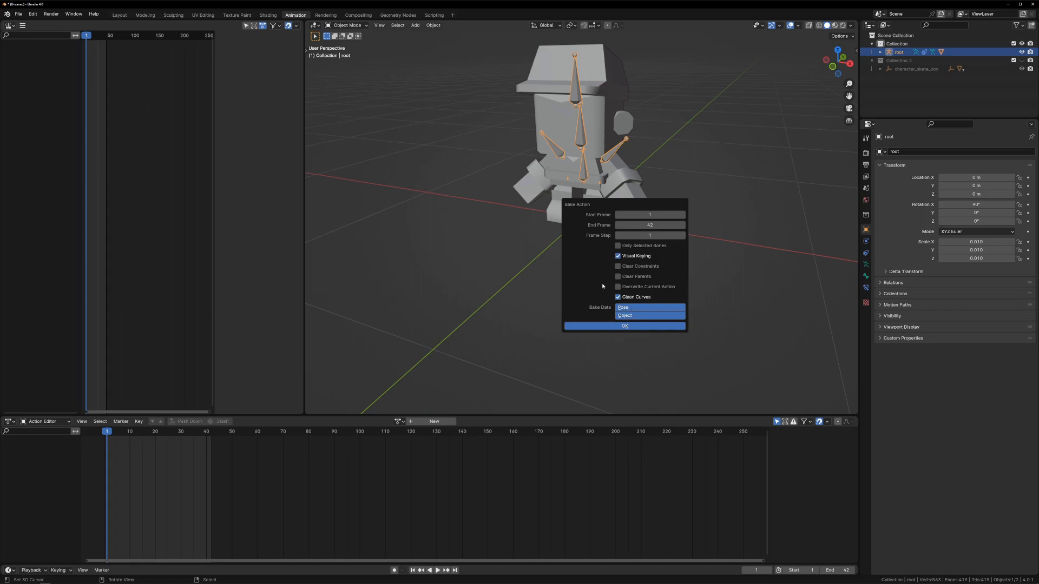
pyautogui.click(619, 326)
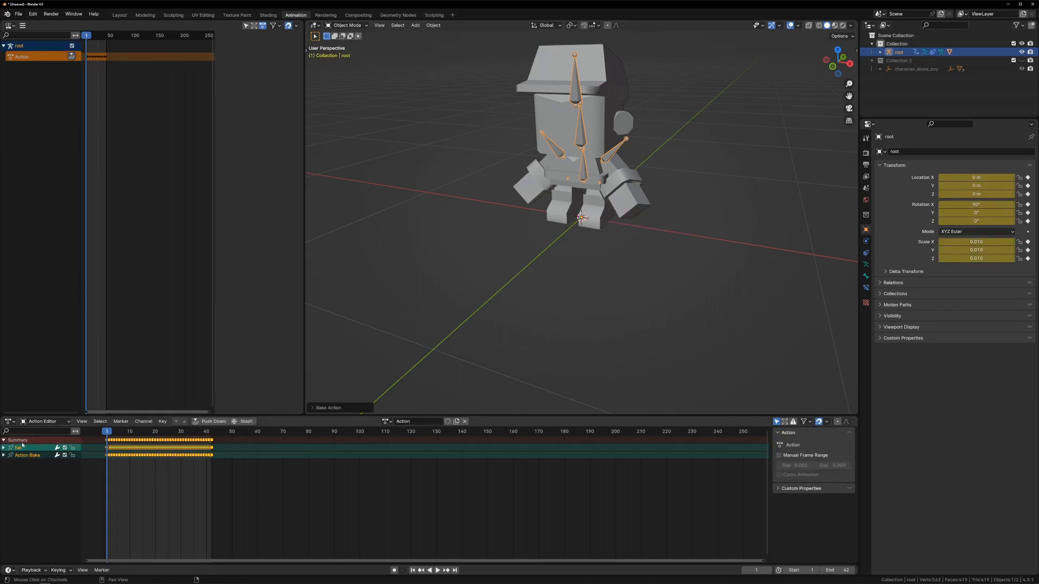
# Step: Switch the root armature to Pose Mode and select all its bones
pyautogui.click(346, 25)
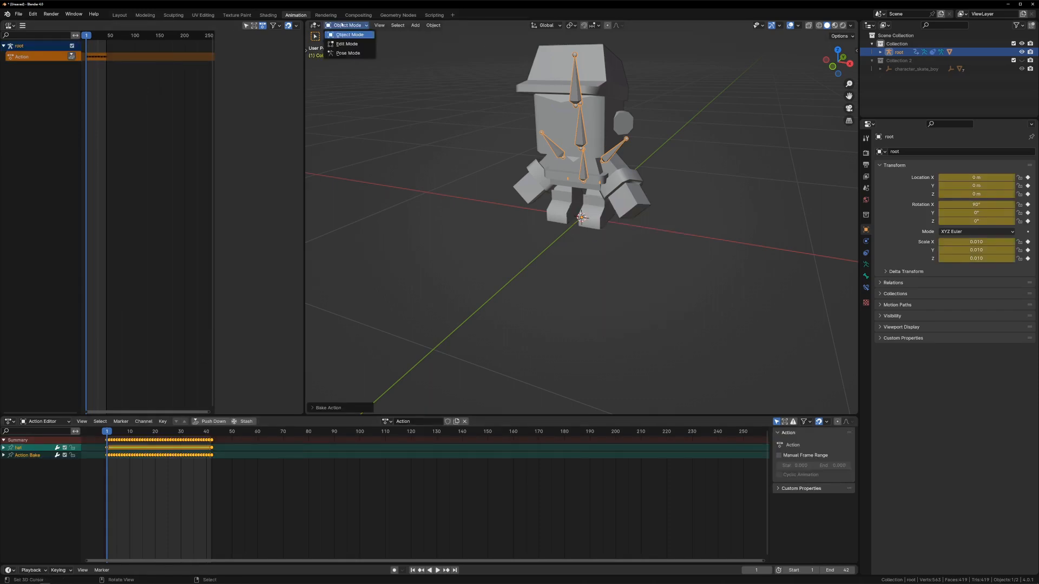
pyautogui.click(346, 54)
pyautogui.press('a')
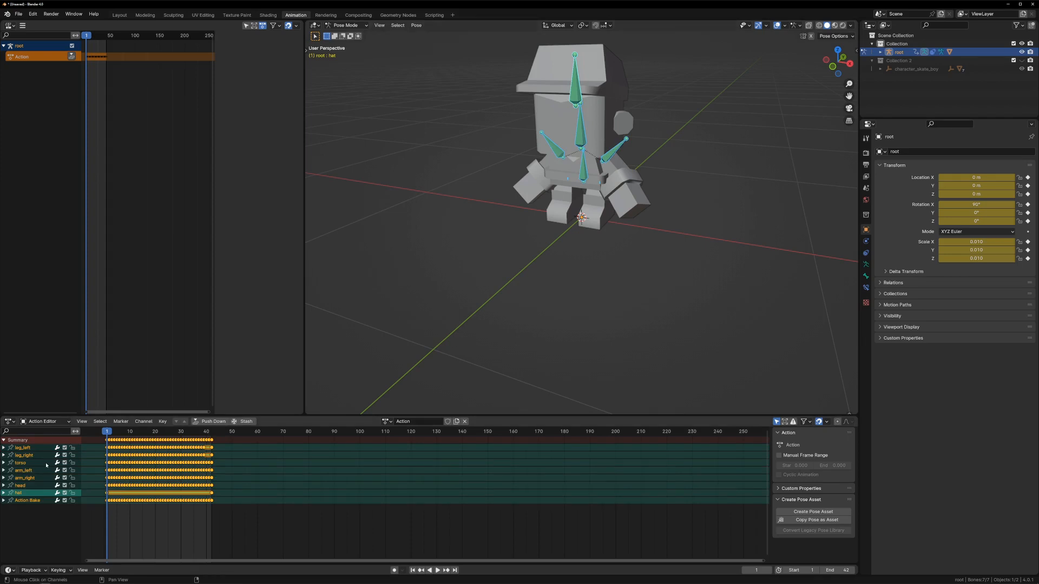
# Step: Play the baked action to check the walk, then return to frame 1
pyautogui.press('space')
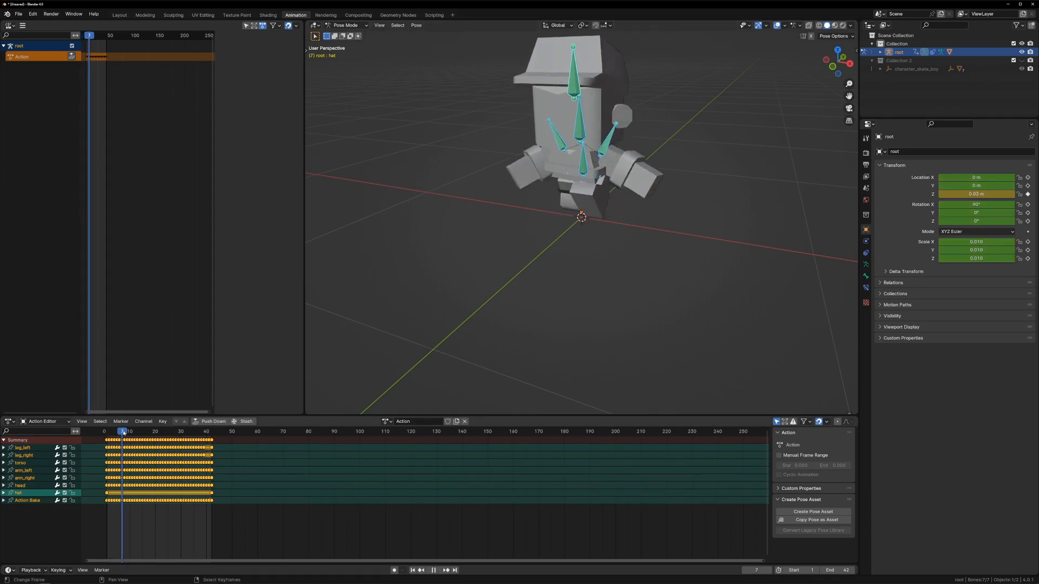
pyautogui.press('space')
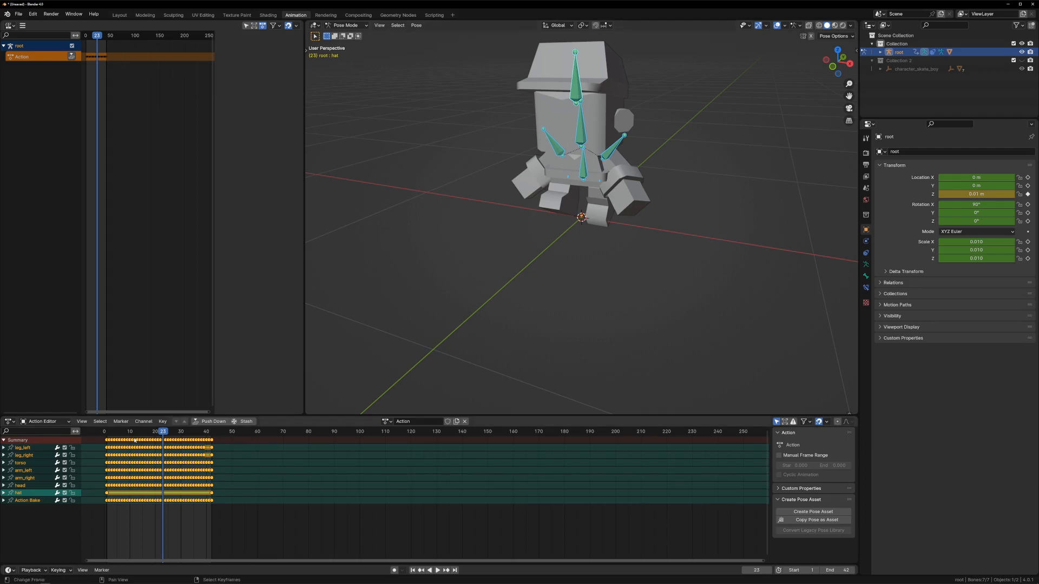
pyautogui.press('space')
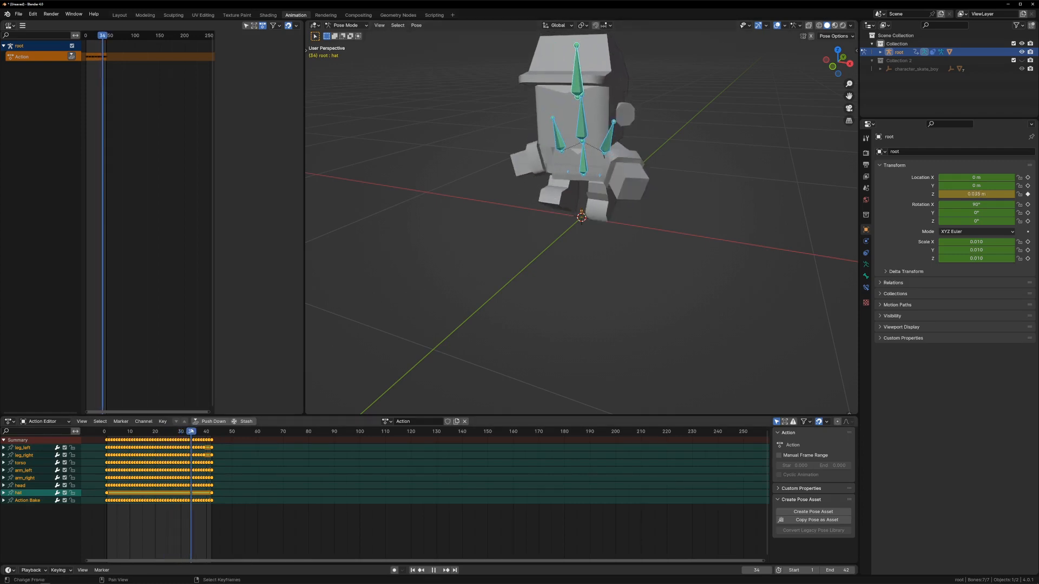
pyautogui.moveTo(205, 432); pyautogui.dragTo(107, 434)
pyautogui.press('space')
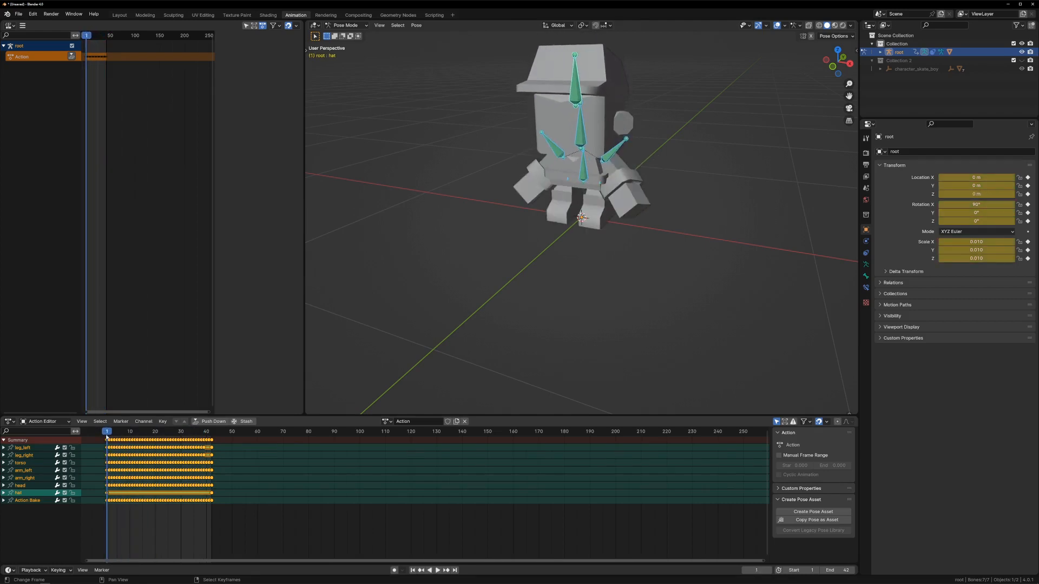
# Step: Rename the baked action to SkateKid_Walk and give it a fake user
pyautogui.click(424, 426)
pyautogui.write('SkateKid_Walk')
pyautogui.press('Return')
pyautogui.click(448, 422)
# Step: Disable the Copy Transforms constraints on the root armature object and on its bones
pyautogui.moveTo(550, 208); pyautogui.dragTo(530, 250, button='middle')
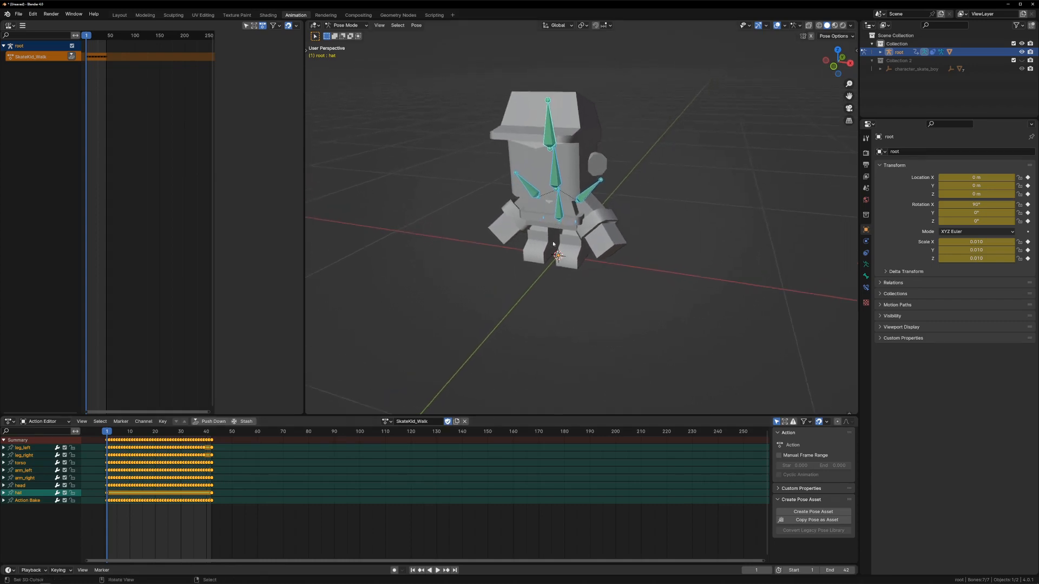
pyautogui.click(866, 253)
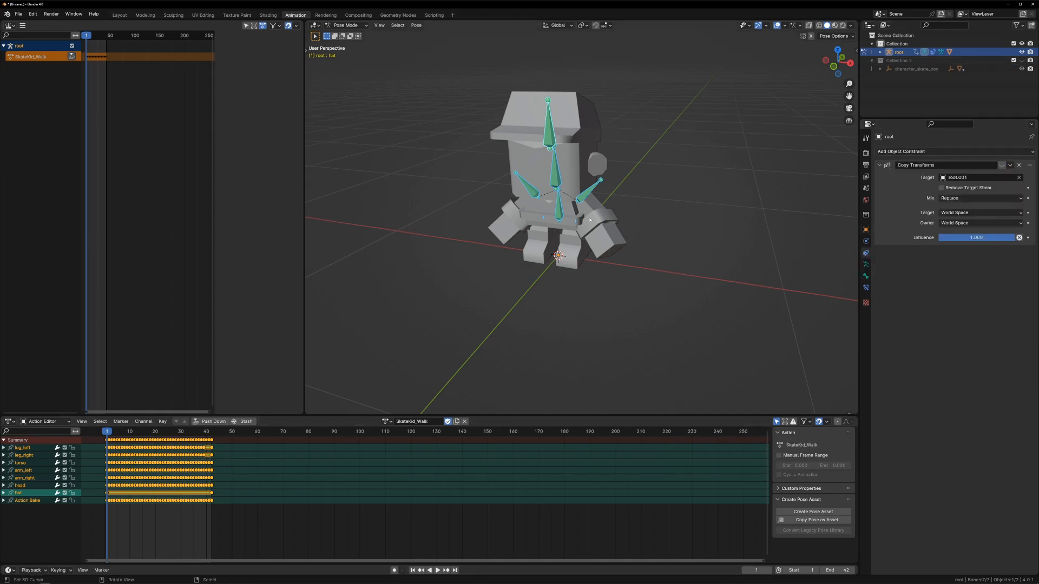
pyautogui.rightClick(589, 191)
pyautogui.press('a')
pyautogui.click(866, 288)
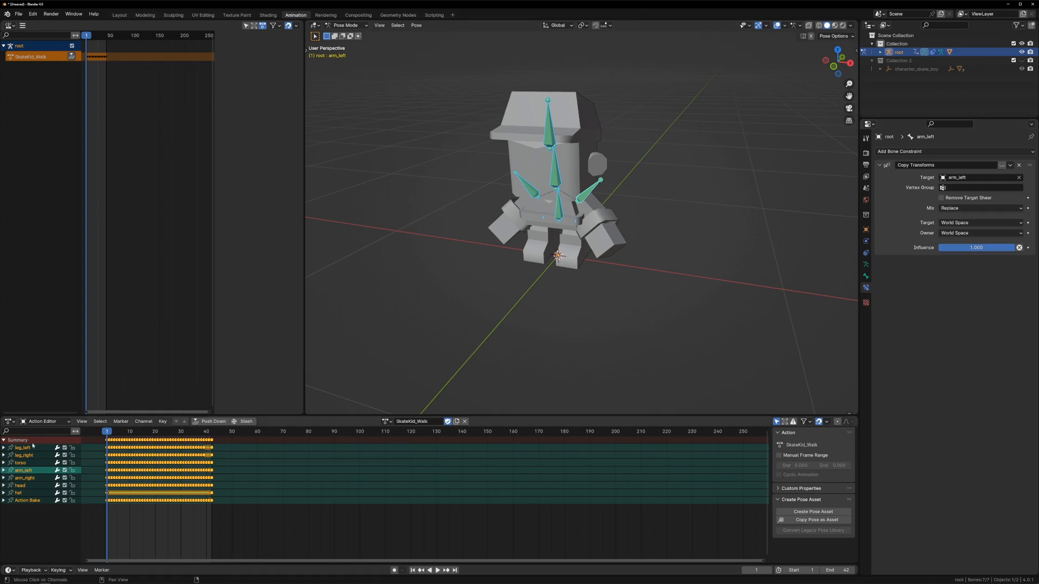
# Step: Play the baked walk without the constraints, re-enable root's Copy Transforms constraint, and return to frame 1
pyautogui.press('space')
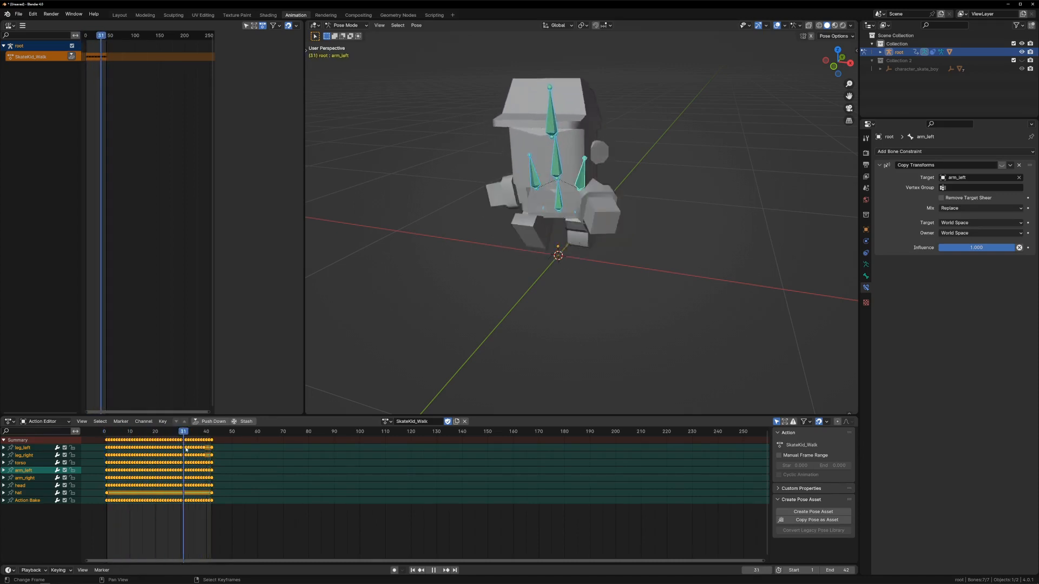
pyautogui.press('space')
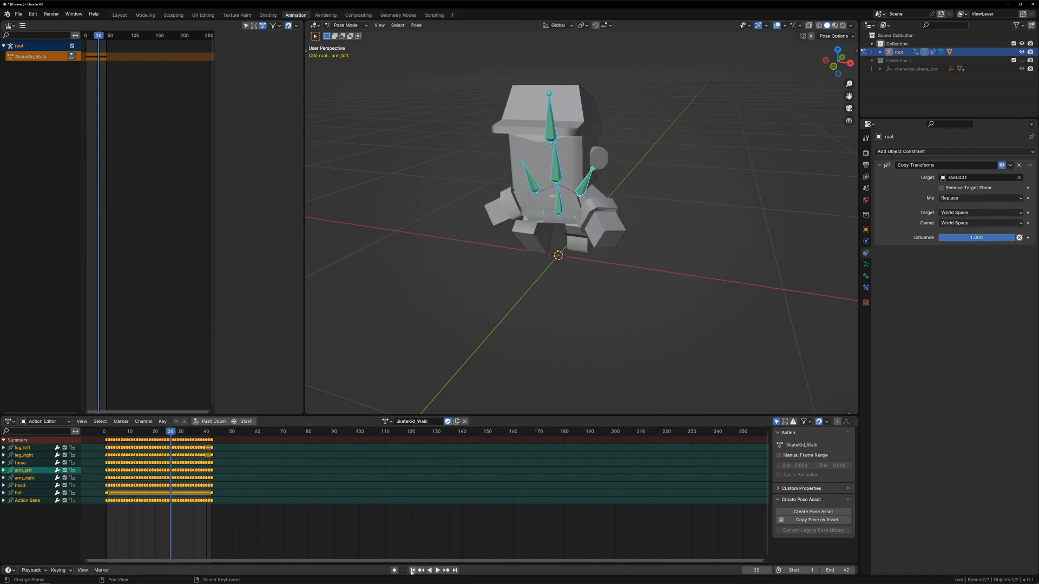
pyautogui.click(411, 570)
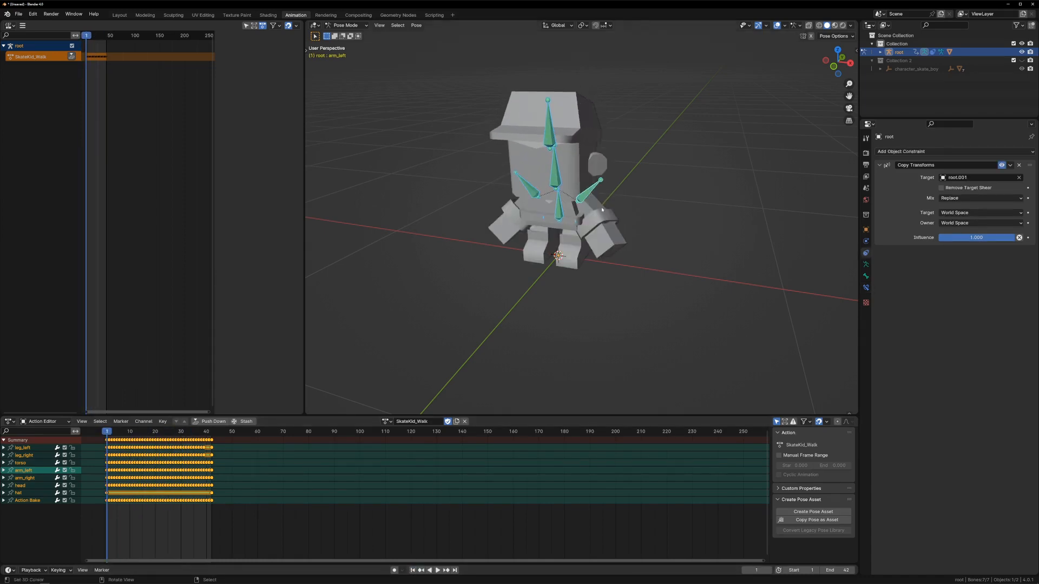
# Step: Return to Object Mode and show only Collection 2 with the original character parts
pyautogui.click(347, 25)
pyautogui.click(356, 38)
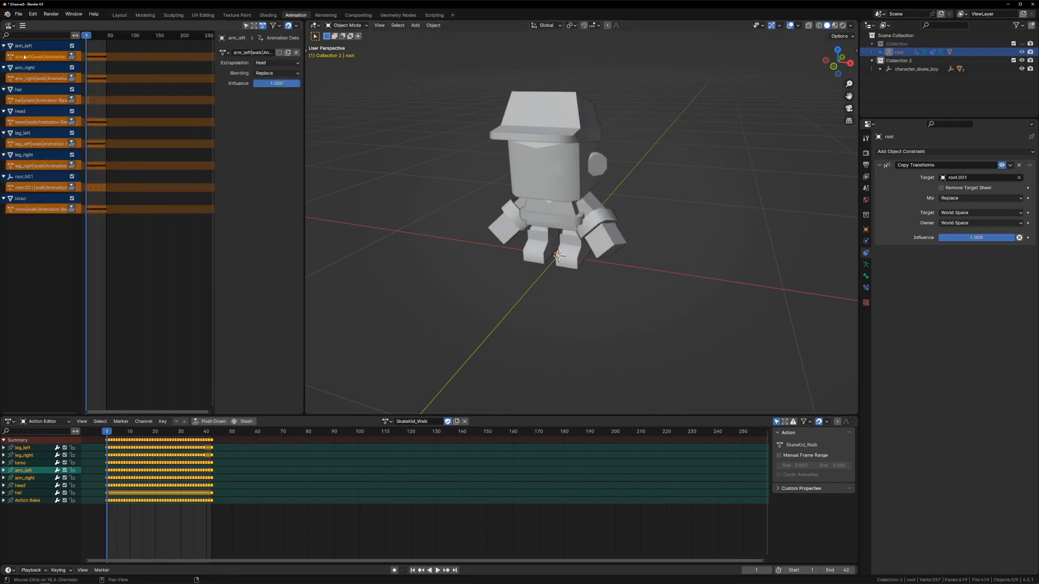
# Step: Find the idle animations and assign the arm_left|idle action to arm_left
pyautogui.click(224, 52)
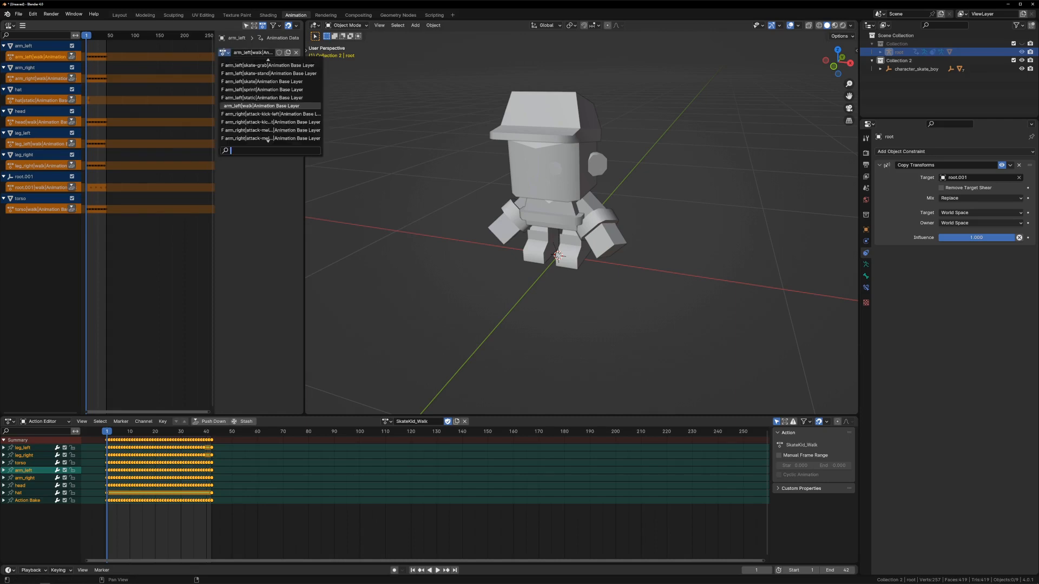
pyautogui.write('idle')
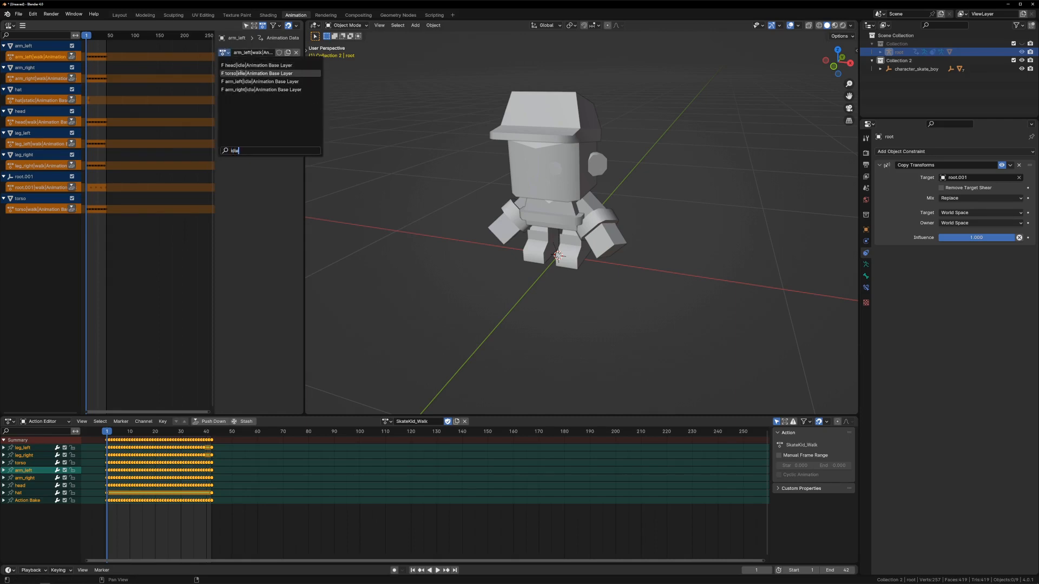
pyautogui.click(260, 81)
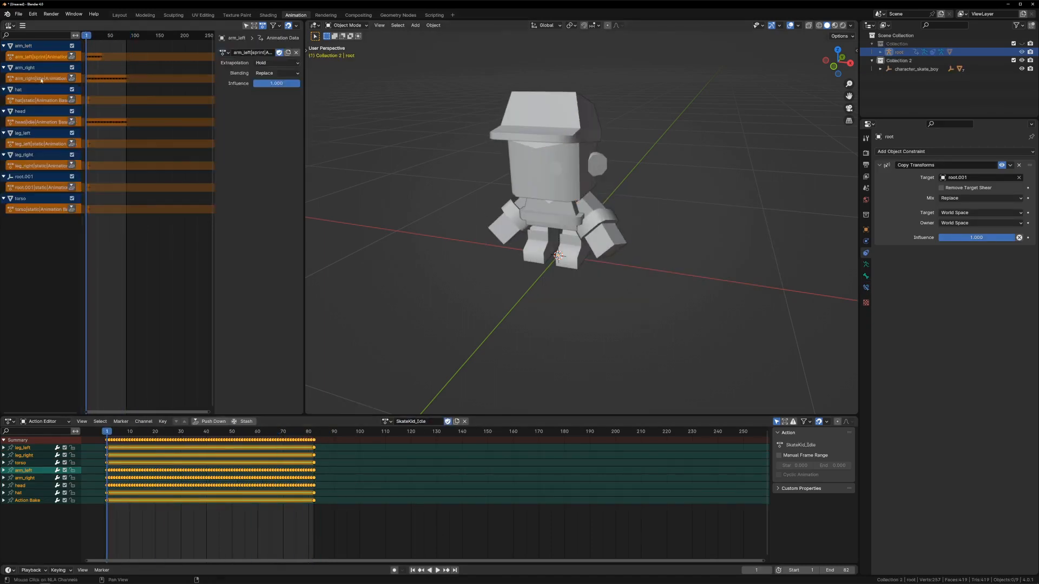
# Step: Switch the original character's arms, head, legs and torso to their skate actions
pyautogui.click(224, 53)
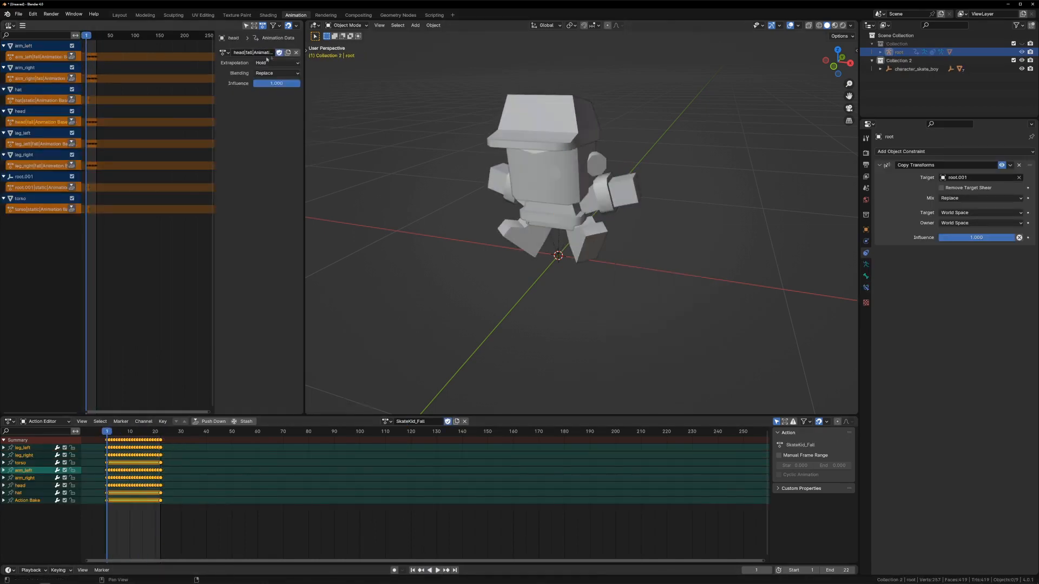
pyautogui.click(266, 53)
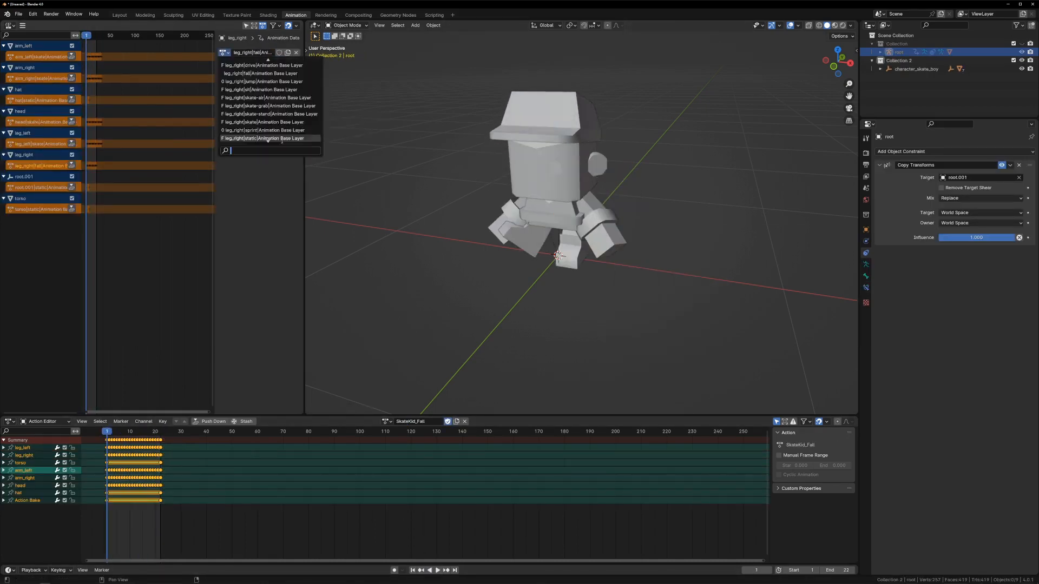
pyautogui.click(282, 138)
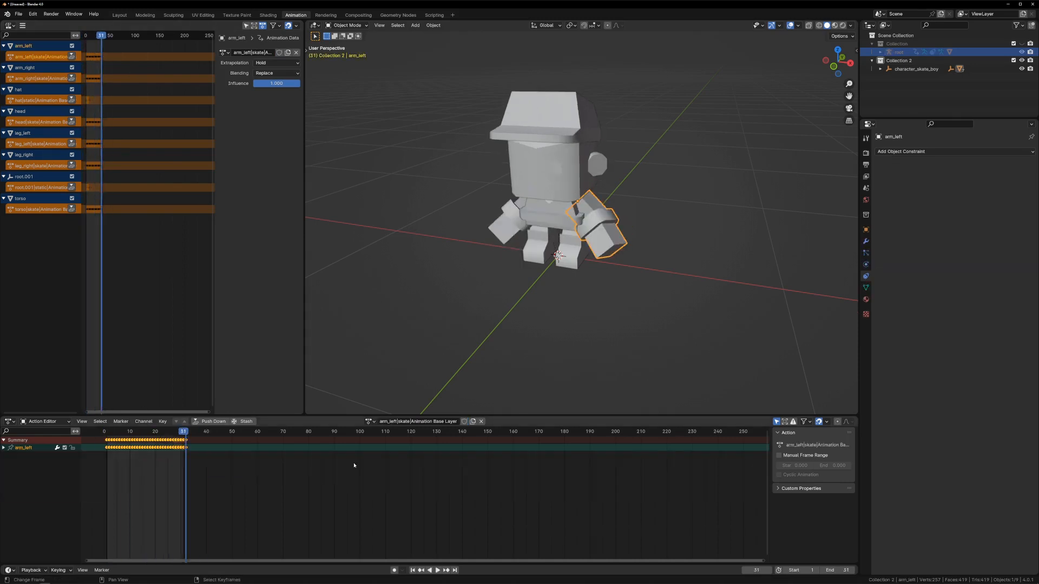
# Step: Name the baked action SkateKid_Skate with a fake user and check it among the saved actions
pyautogui.doubleClick(420, 421)
pyautogui.write('Skate')
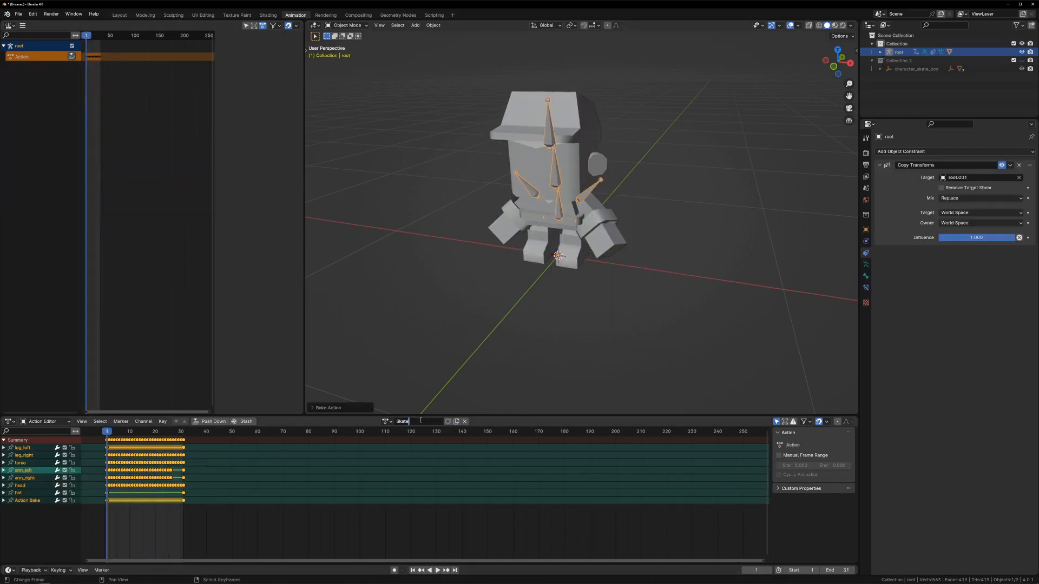
pyautogui.write('Kid_Skate')
pyautogui.press('Return')
pyautogui.click(385, 422)
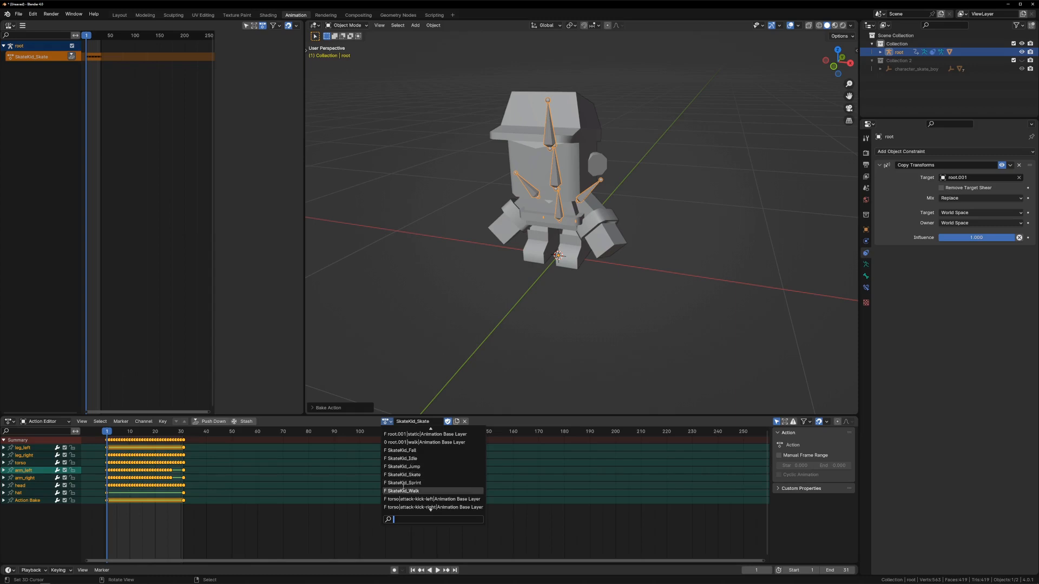
pyautogui.click(388, 422)
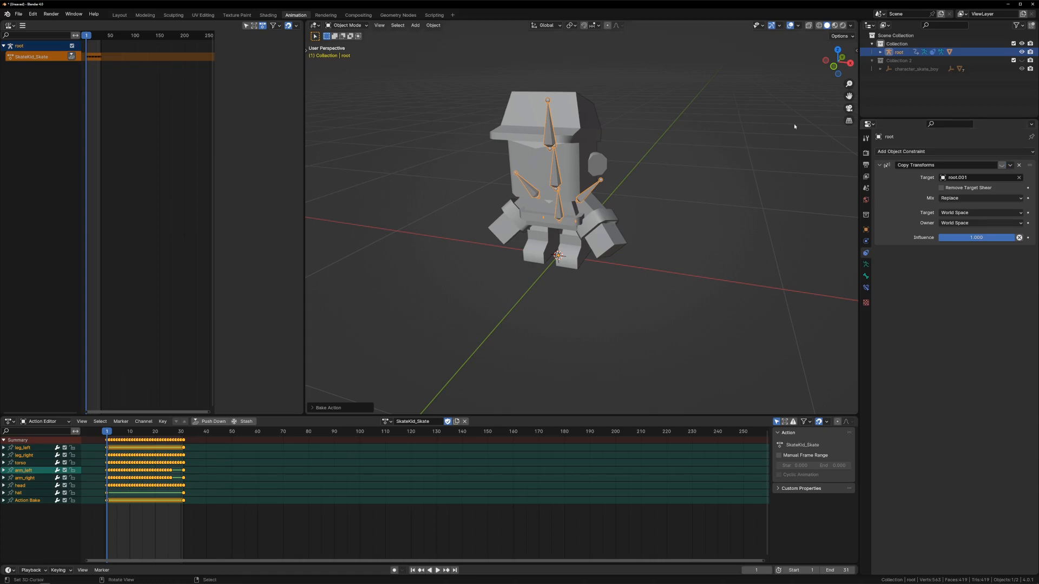
# Step: Put the armature in Pose Mode and turn off the bones' Copy Transforms constraints
pyautogui.hotkey('ctrl', 'Tab')
pyautogui.click(865, 288)
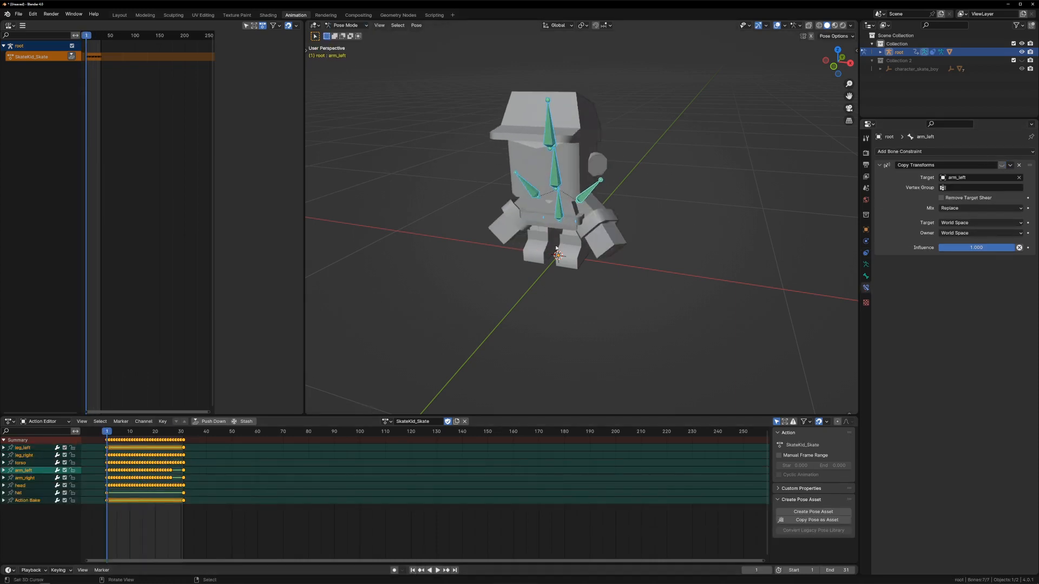
# Step: Purge the unused data-blocks from the file
pyautogui.click(20, 15)
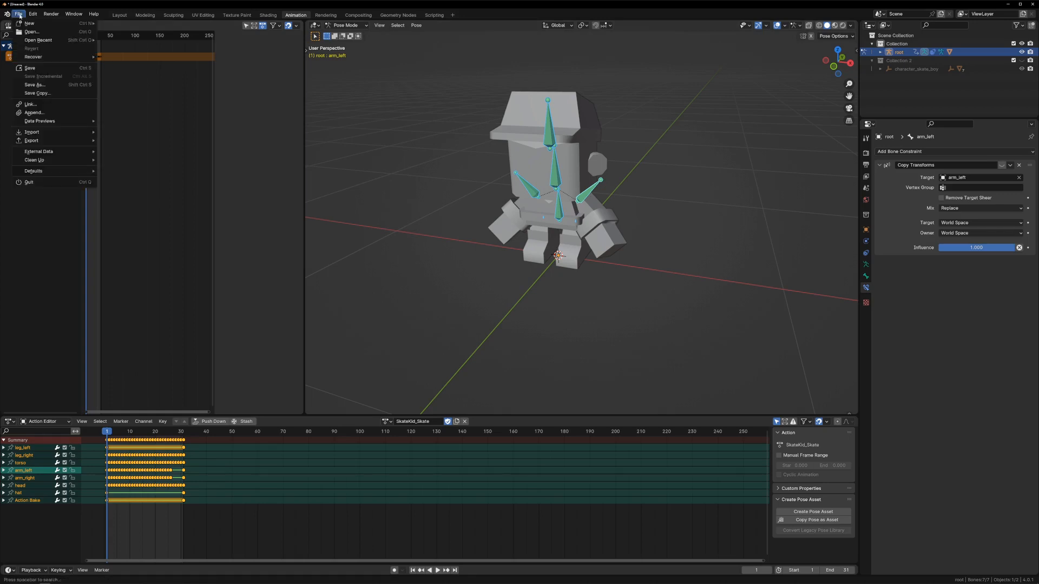
pyautogui.moveTo(39, 154)
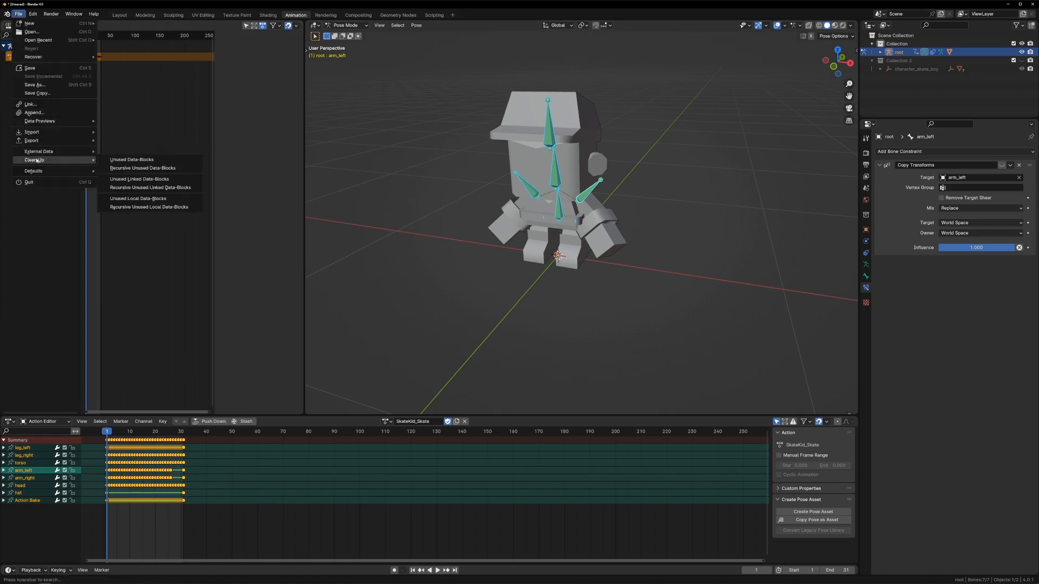
pyautogui.click(133, 160)
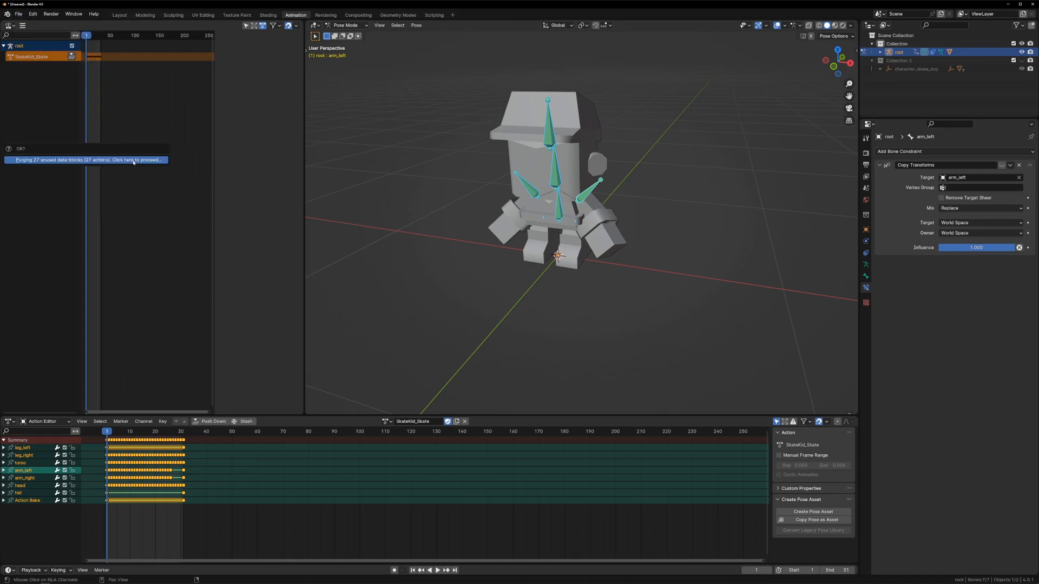
pyautogui.click(87, 161)
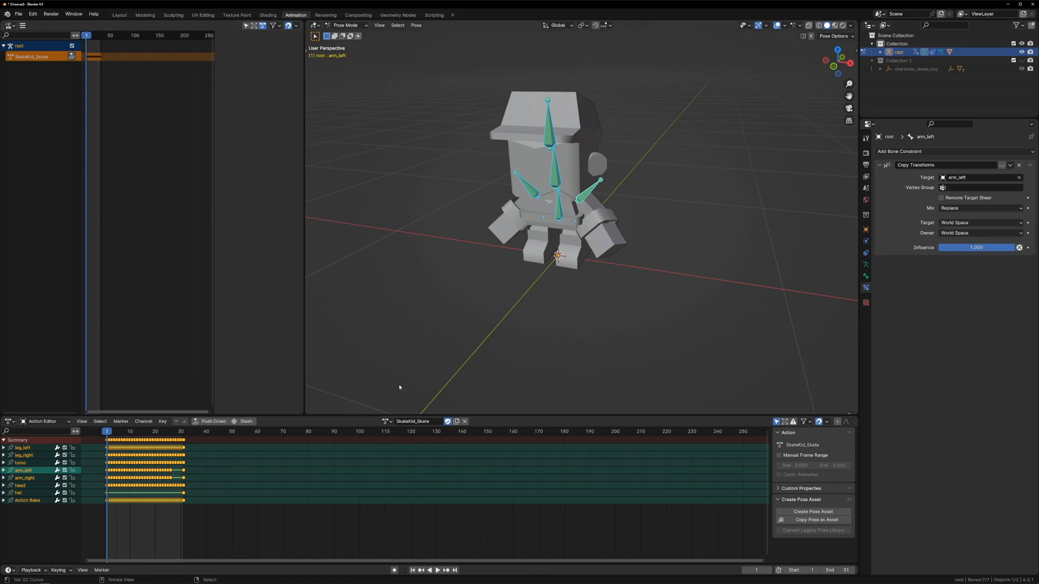
# Step: Start an FBX export, show its armature and geometry options, and set Smoothing to Edge
pyautogui.scroll(-1, 346, 378)
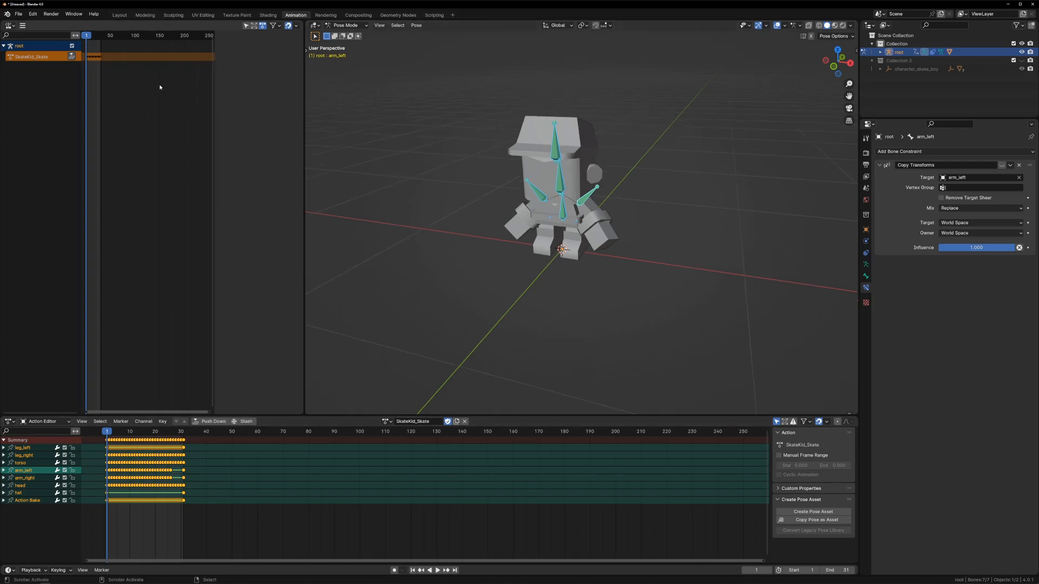
pyautogui.click(19, 15)
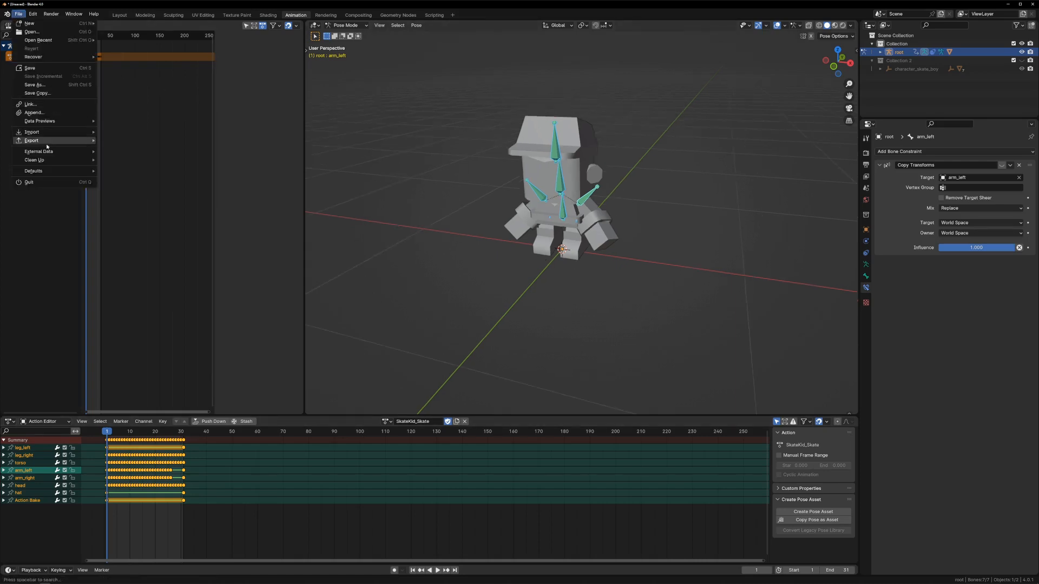
pyautogui.moveTo(48, 144)
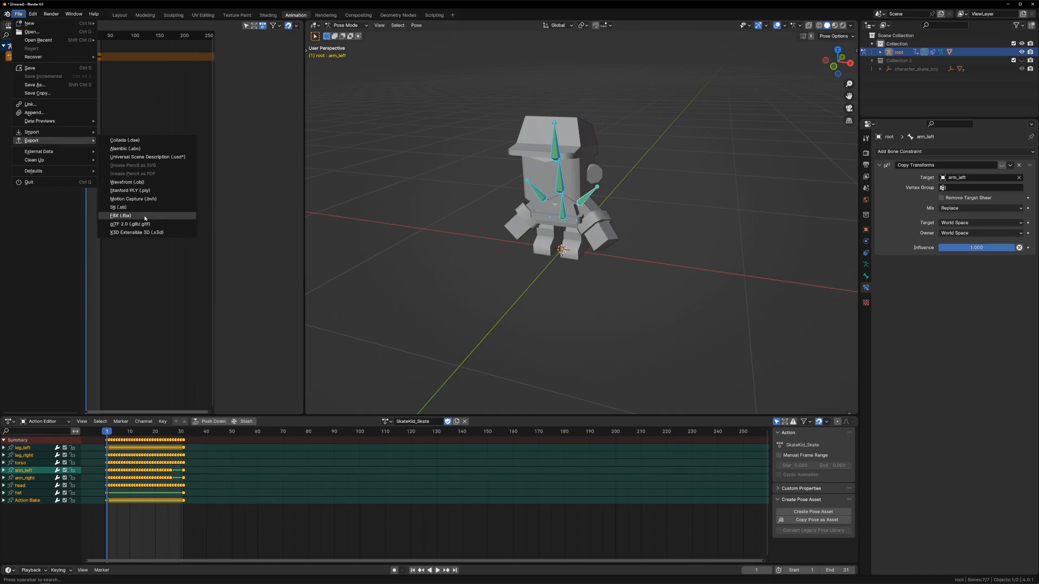
pyautogui.click(120, 216)
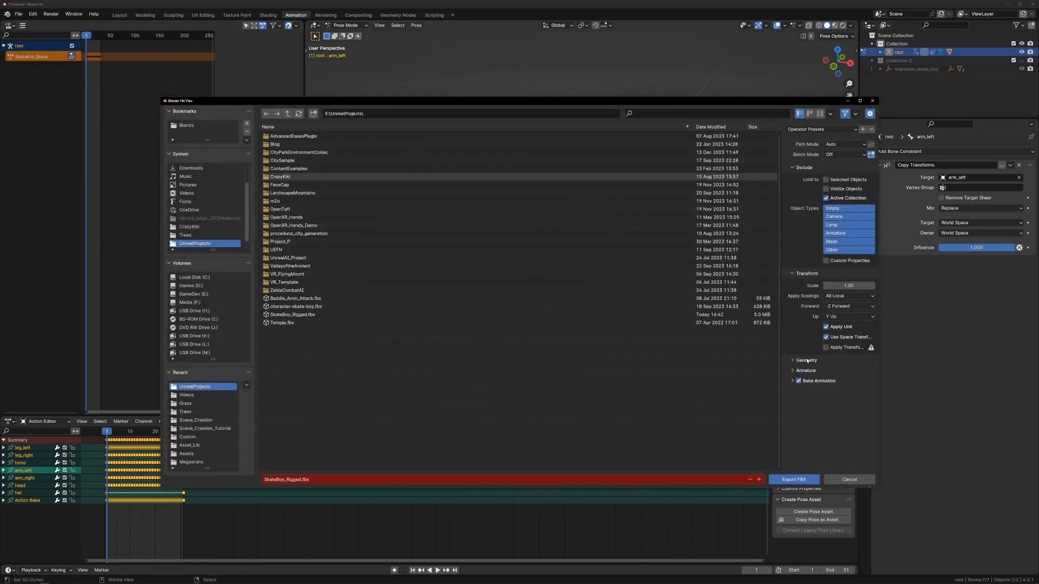
pyautogui.click(794, 371)
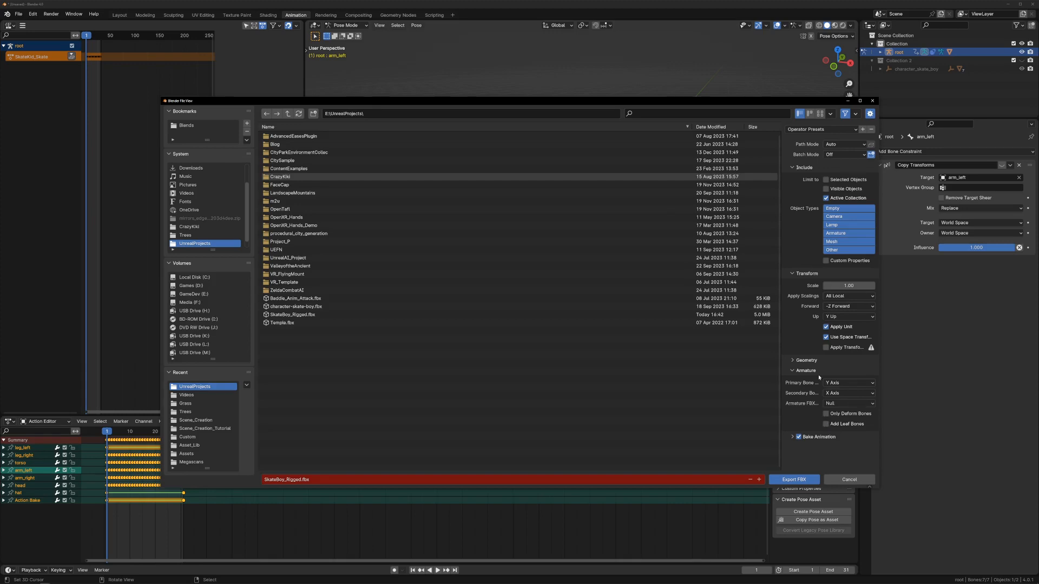
pyautogui.click(793, 361)
pyautogui.click(857, 375)
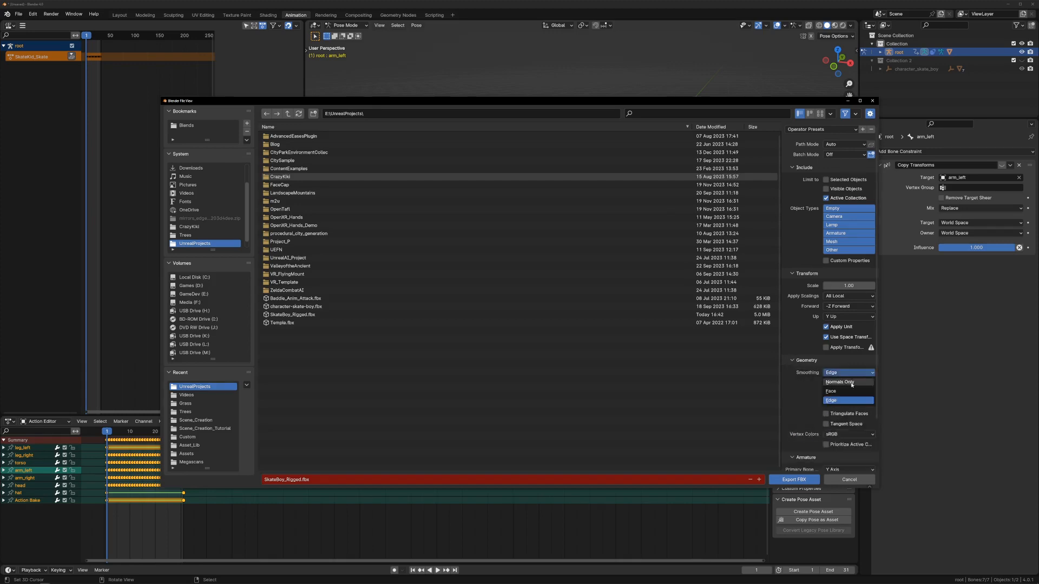
pyautogui.click(837, 401)
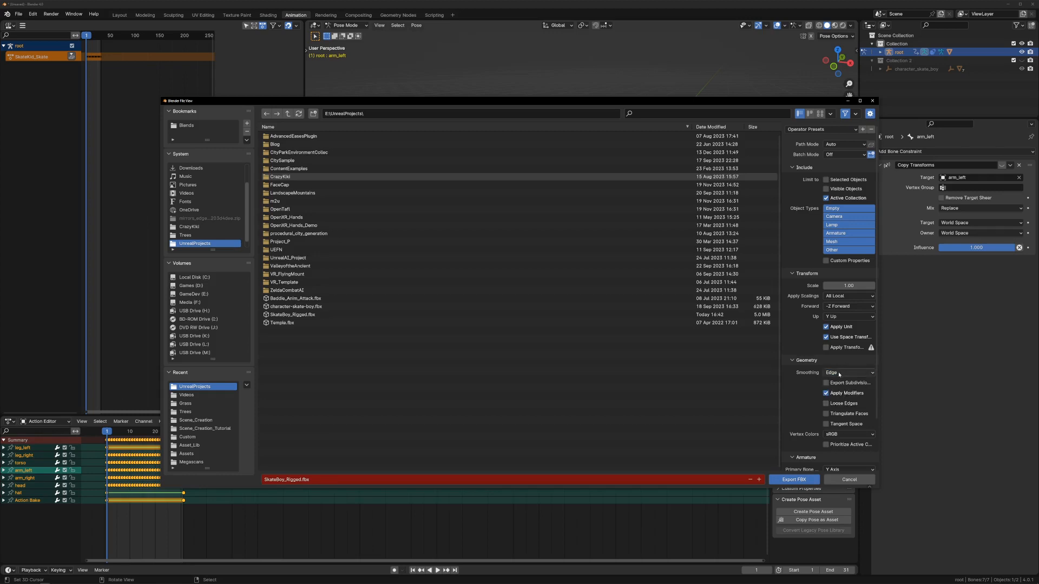
# Step: Export the rigged character over SkateBoy_Rigged.fbx in the UnrealProjects folder
pyautogui.scroll(-3, 839, 374)
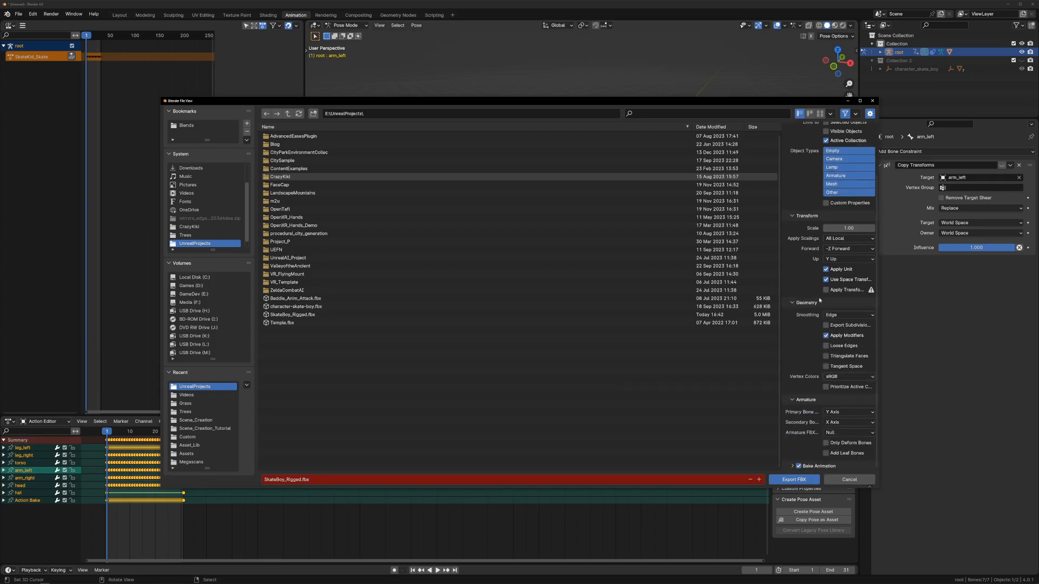
pyautogui.click(289, 317)
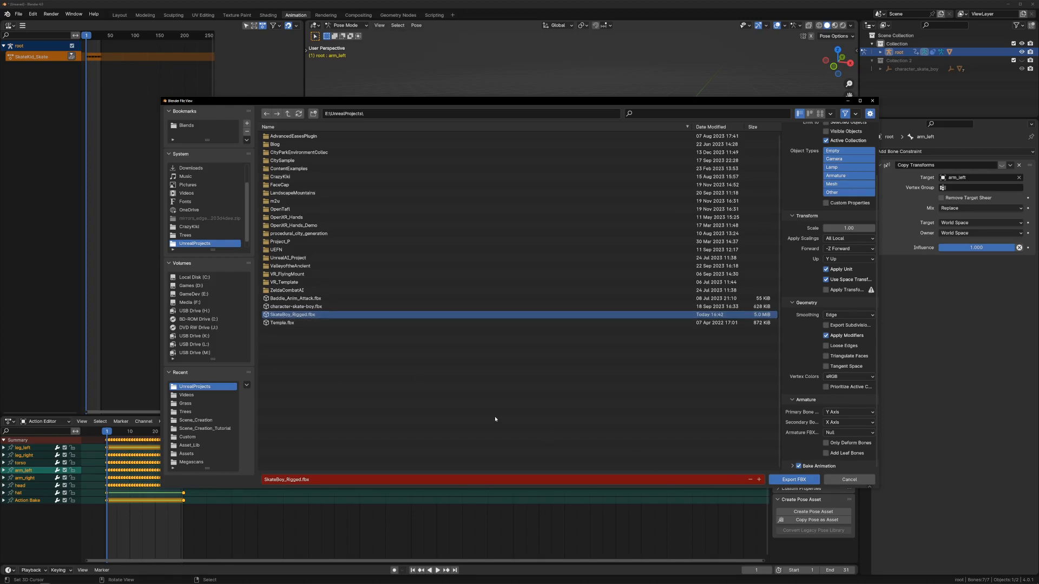
pyautogui.click(788, 480)
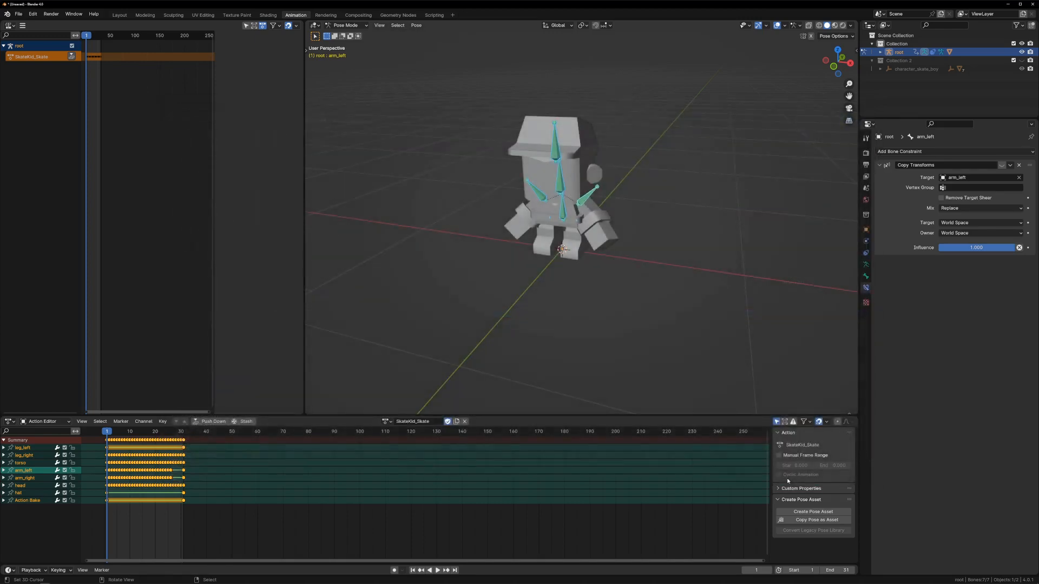
# Step: Switch to Unreal Editor and bring the exported FBX from File Explorer into the Characters/SkateBoy folder
pyautogui.moveTo(560, 317); pyautogui.dragTo(576, 317, button='middle')
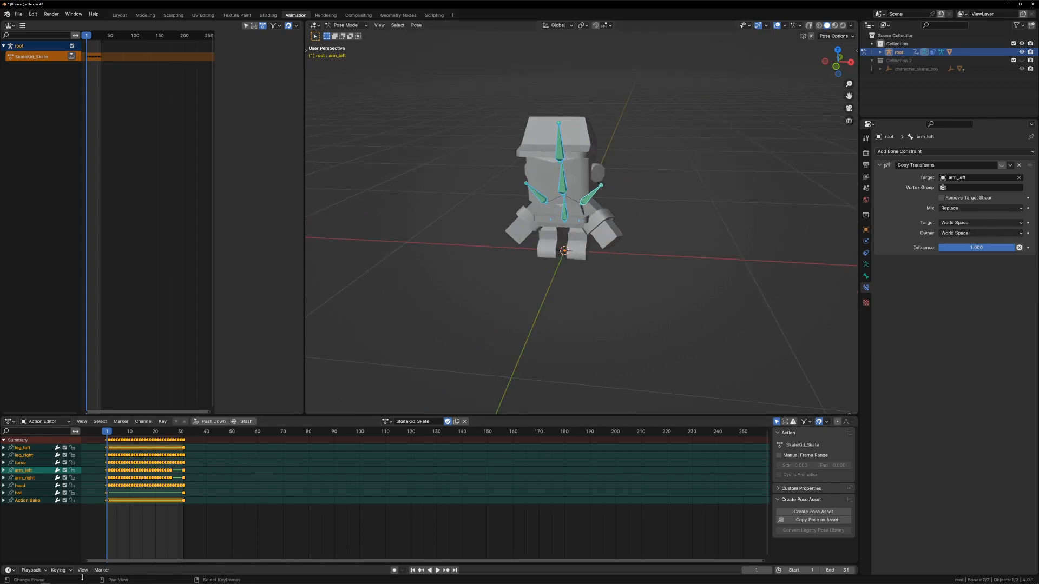
pyautogui.moveTo(73, 582)
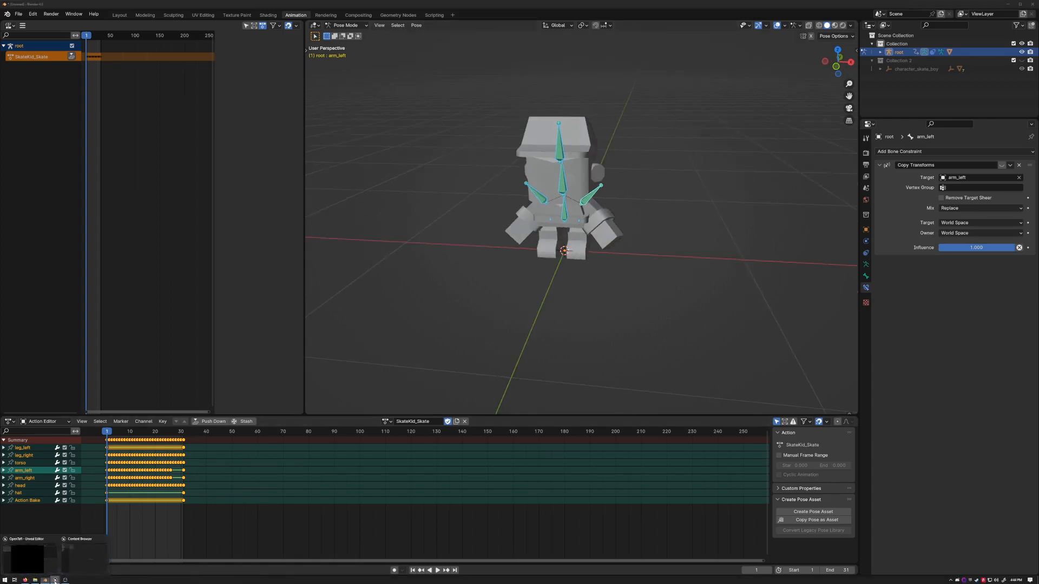
pyautogui.click(82, 563)
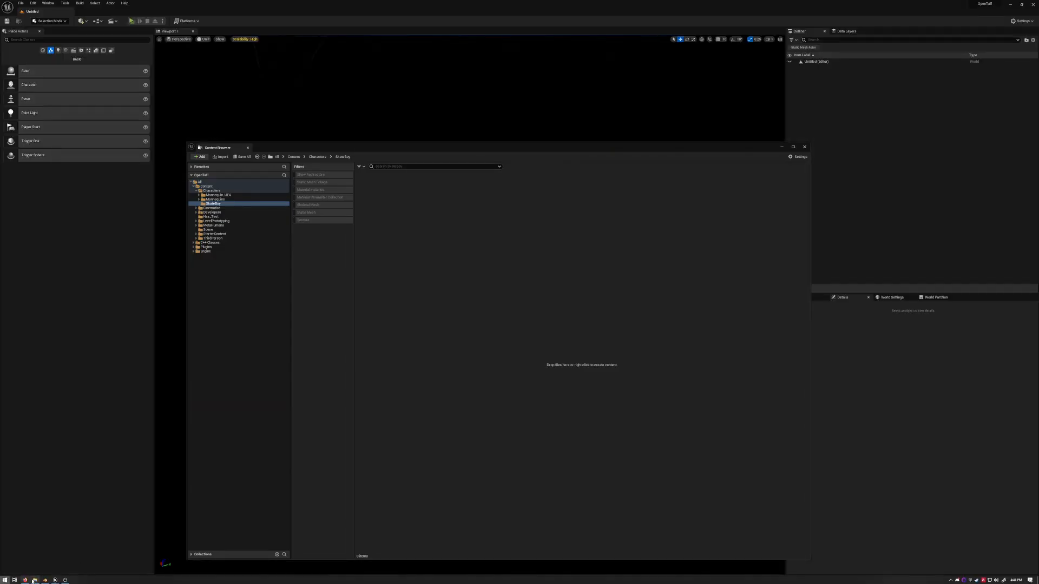
pyautogui.click(33, 564)
pyautogui.moveTo(429, 103); pyautogui.dragTo(623, 282)
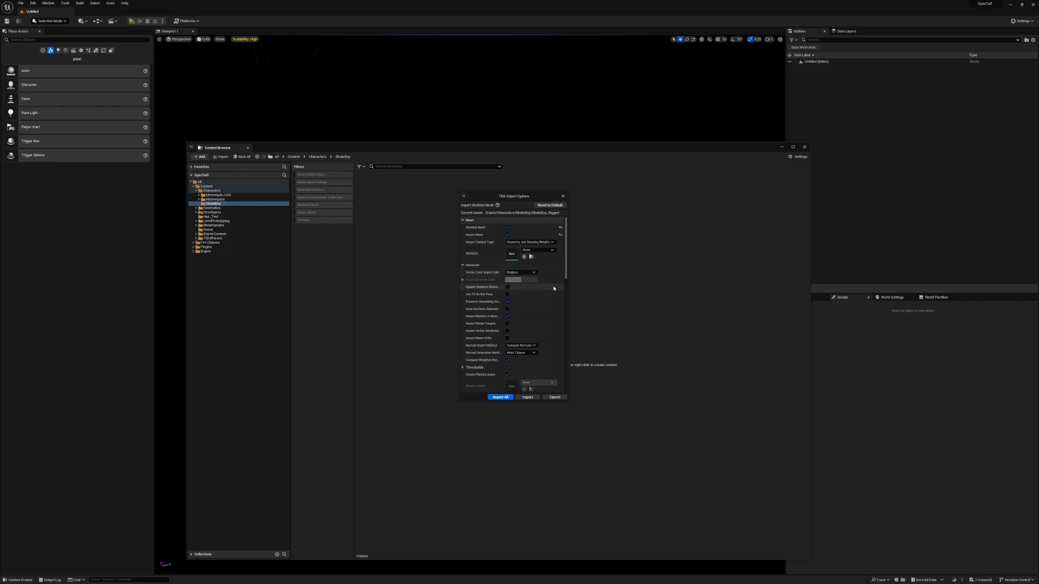
# Step: Check the FBX mesh and animation options and import the skeletal mesh with its animations
pyautogui.scroll(-3, 506, 346)
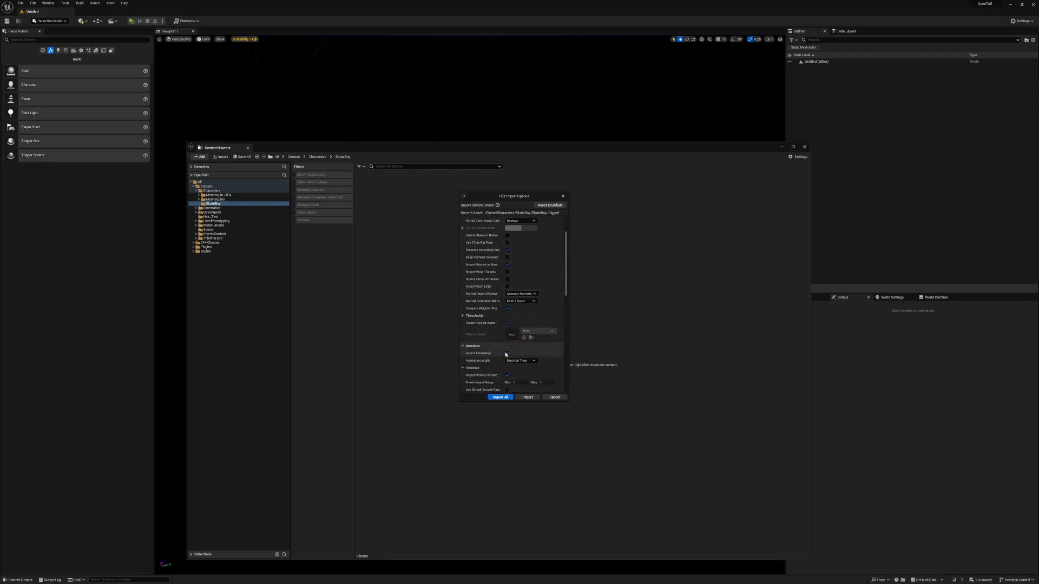
pyautogui.scroll(3, 540, 273)
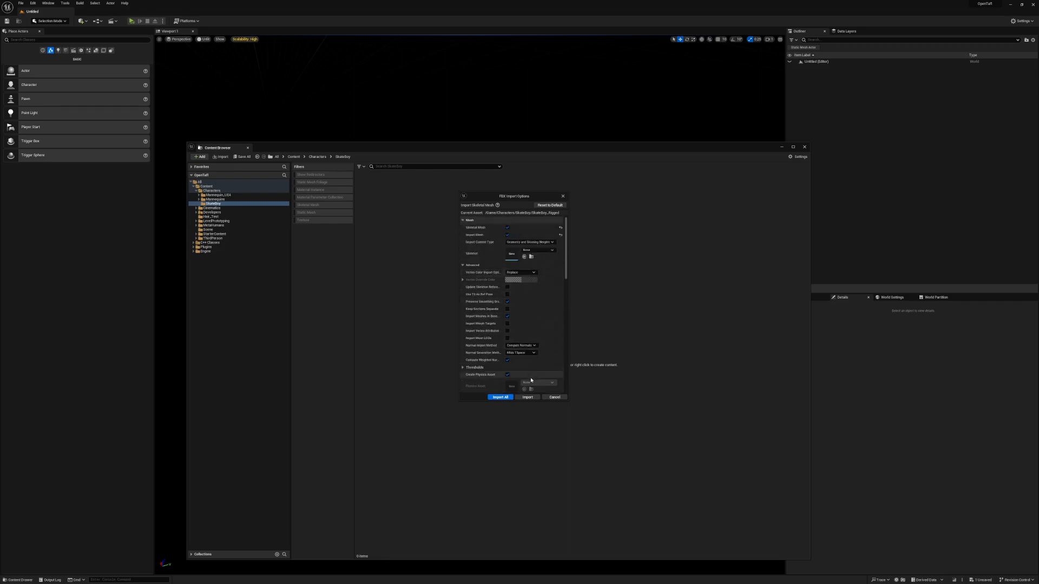
pyautogui.click(528, 398)
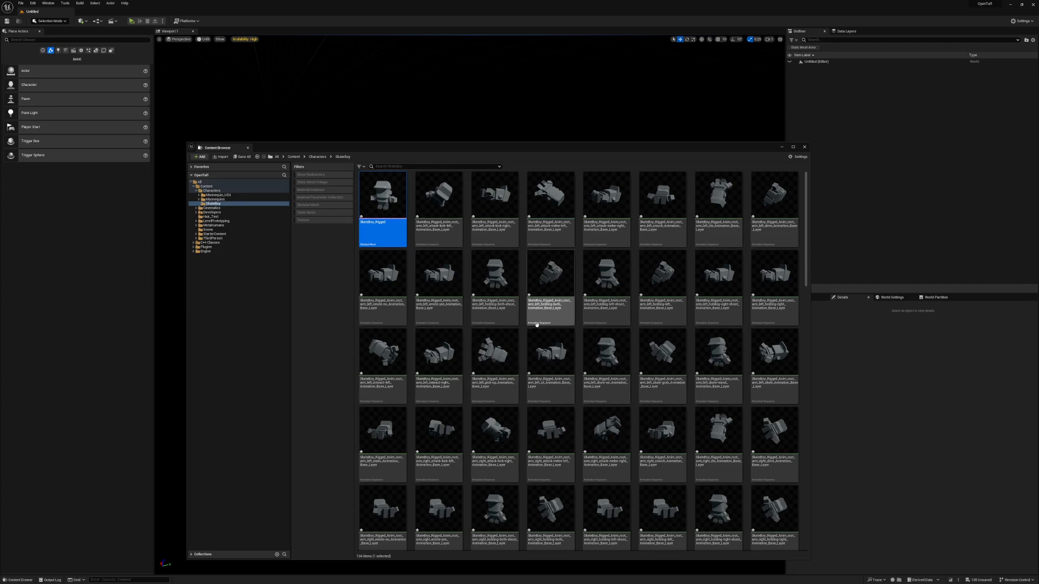
# Step: Preview the imported arm_left attack-kick-left animation and close its editor
pyautogui.doubleClick(436, 201)
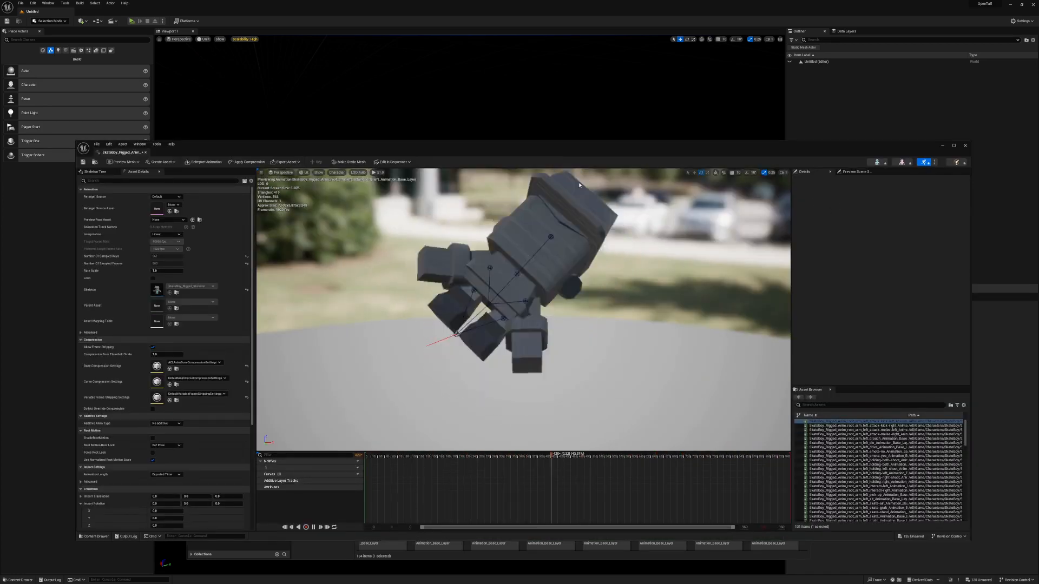
pyautogui.click(966, 147)
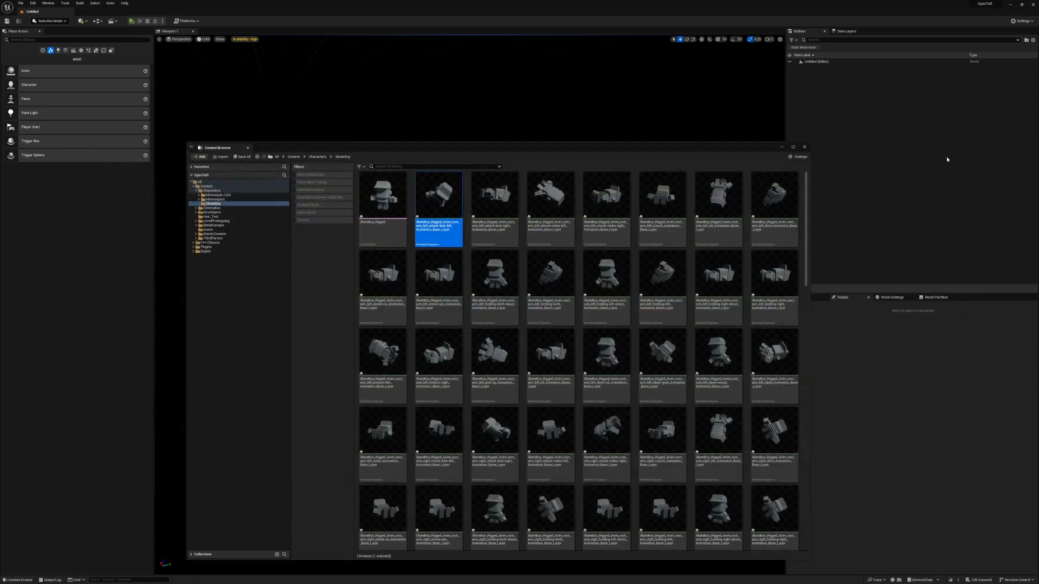
# Step: Search the SkateBoy folder for assets named SkateKid
pyautogui.click(397, 166)
pyautogui.write('SkateKid')
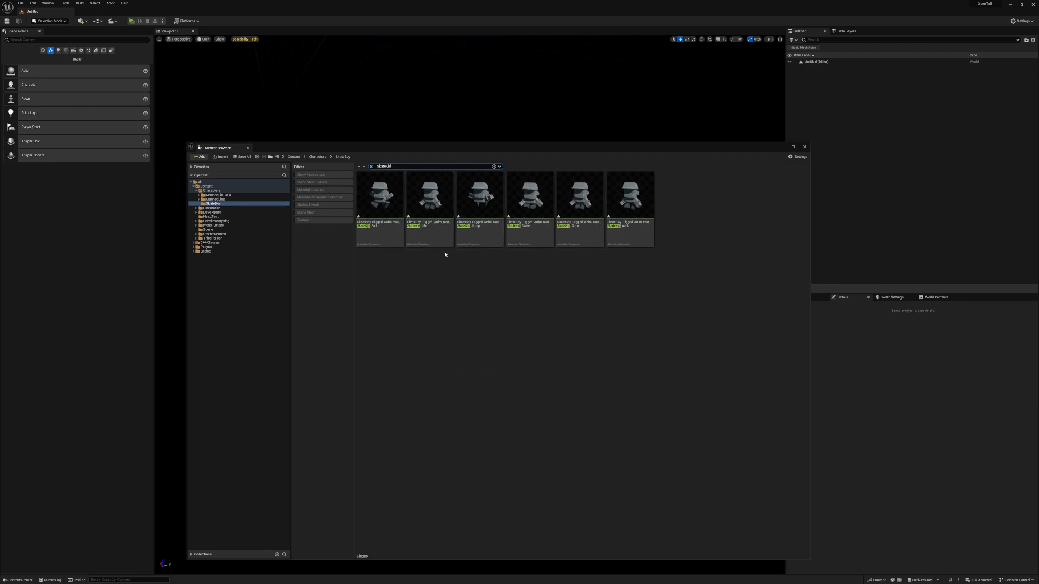
pyautogui.click(386, 209)
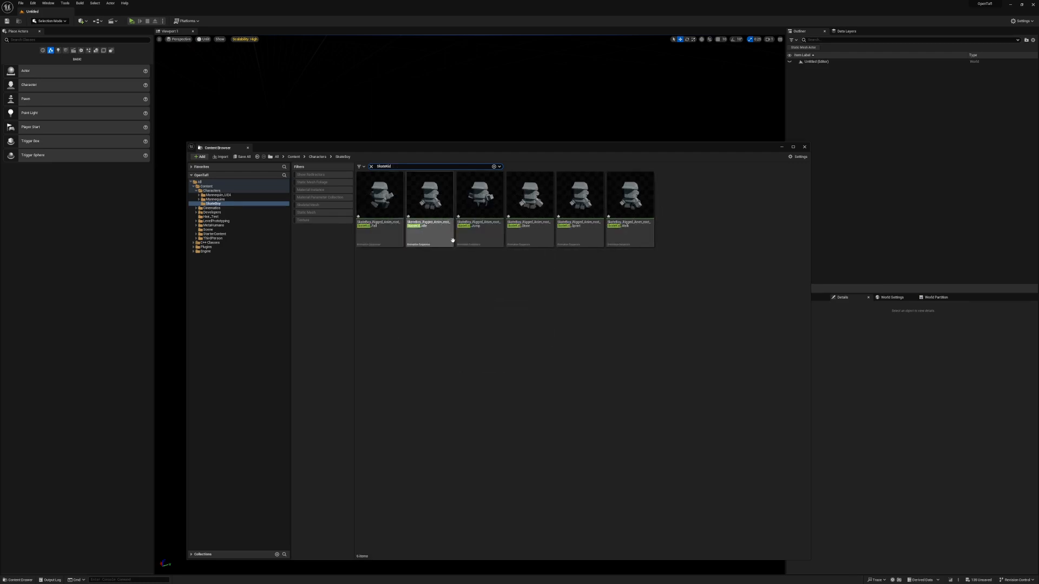
# Step: Preview the imported SkateKid_Fall animation and close its editor
pyautogui.doubleClick(387, 210)
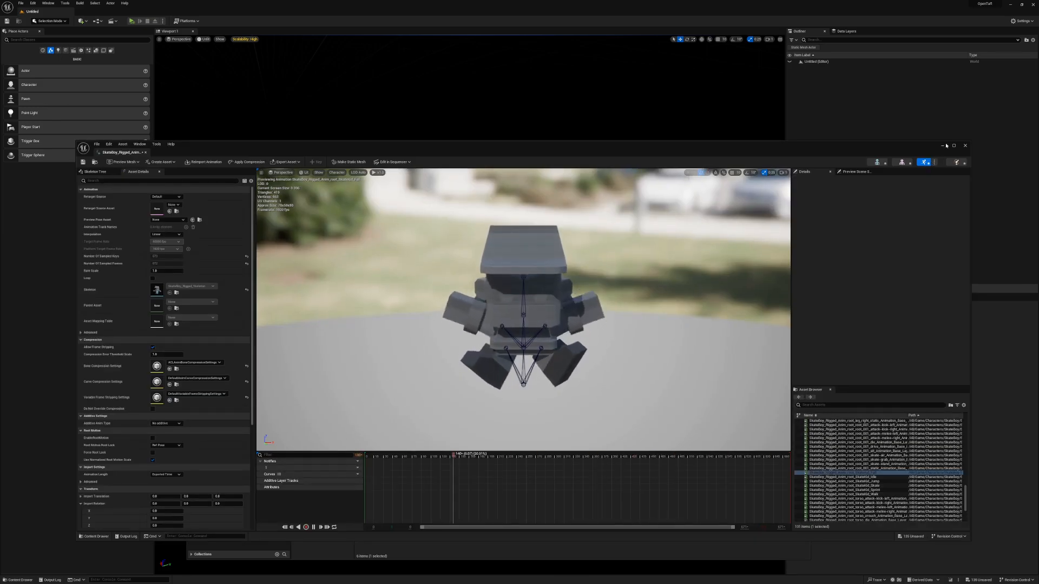
pyautogui.click(965, 145)
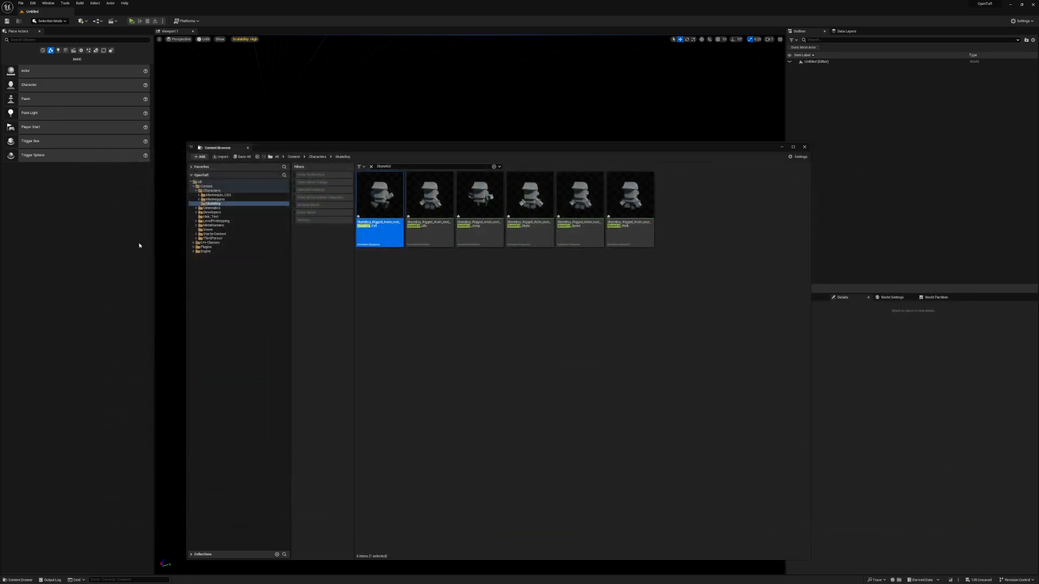
# Step: Create a new folder named Anims inside the SkateBoy folder
pyautogui.rightClick(215, 204)
pyautogui.click(247, 209)
pyautogui.write('Anims')
pyautogui.press('Return')
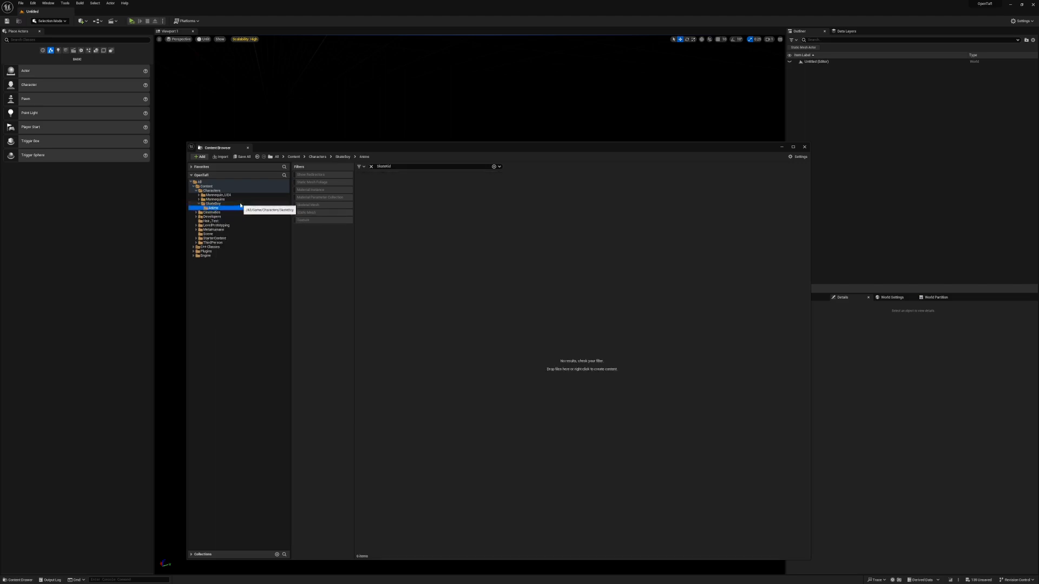
# Step: Move all six SkateKid animations from the SkateBoy folder into its Anims subfolder
pyautogui.click(239, 205)
pyautogui.click(382, 203)
pyautogui.keyDown('shift'); pyautogui.click(622, 202); pyautogui.keyUp('shift')
pyautogui.moveTo(377, 186); pyautogui.dragTo(216, 208)
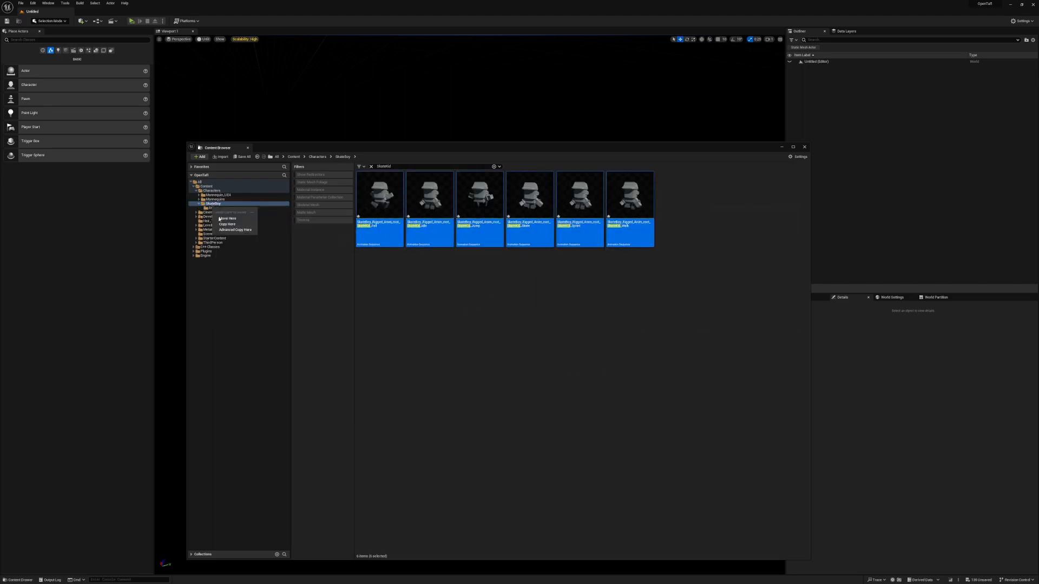
pyautogui.click(221, 218)
# Step: Clear the search, force-delete all remaining Base_Layer animation sequences in the SkateBoy folder, and save all assets
pyautogui.click(371, 166)
pyautogui.click(498, 190)
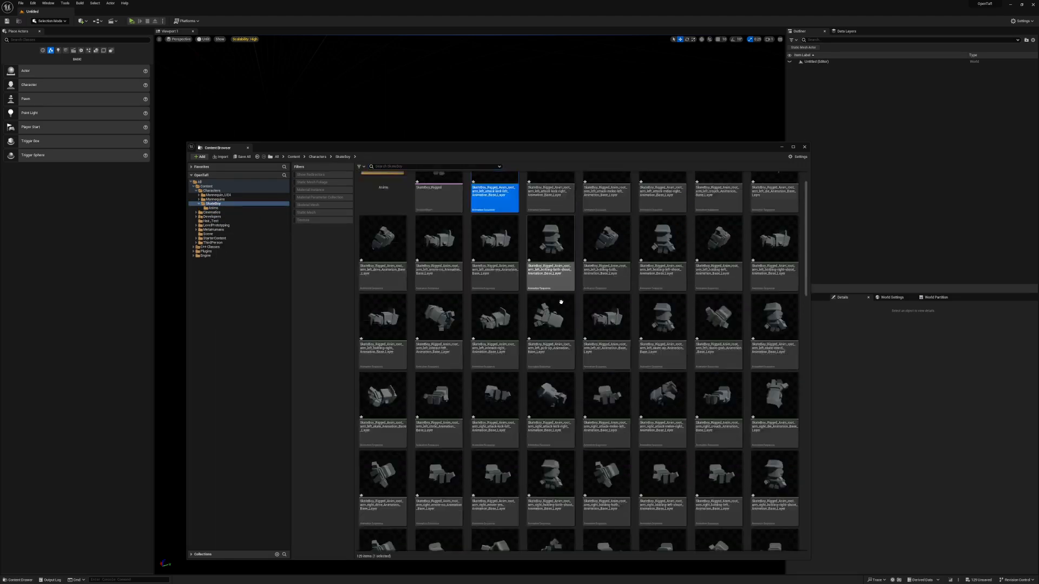
pyautogui.scroll(-5, 562, 303)
pyautogui.keyDown('shift'); pyautogui.click(717, 422); pyautogui.keyUp('shift')
pyautogui.press('Delete')
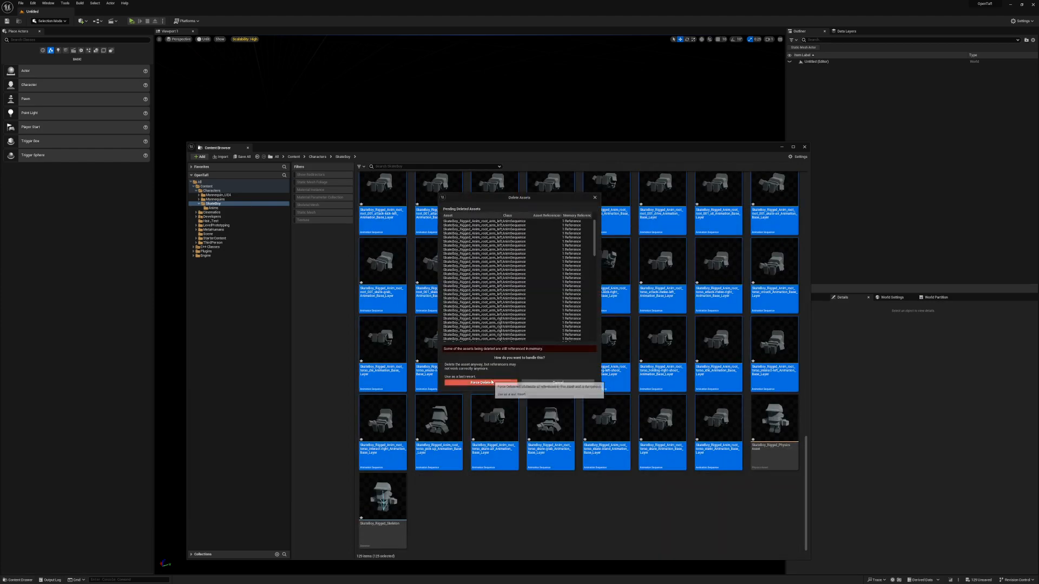
pyautogui.click(490, 381)
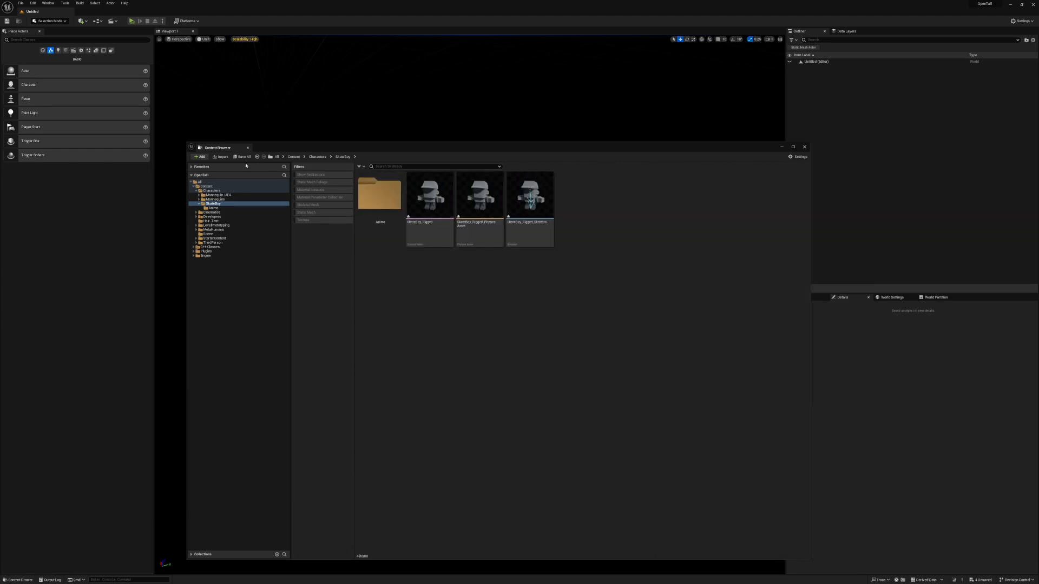
pyautogui.click(241, 156)
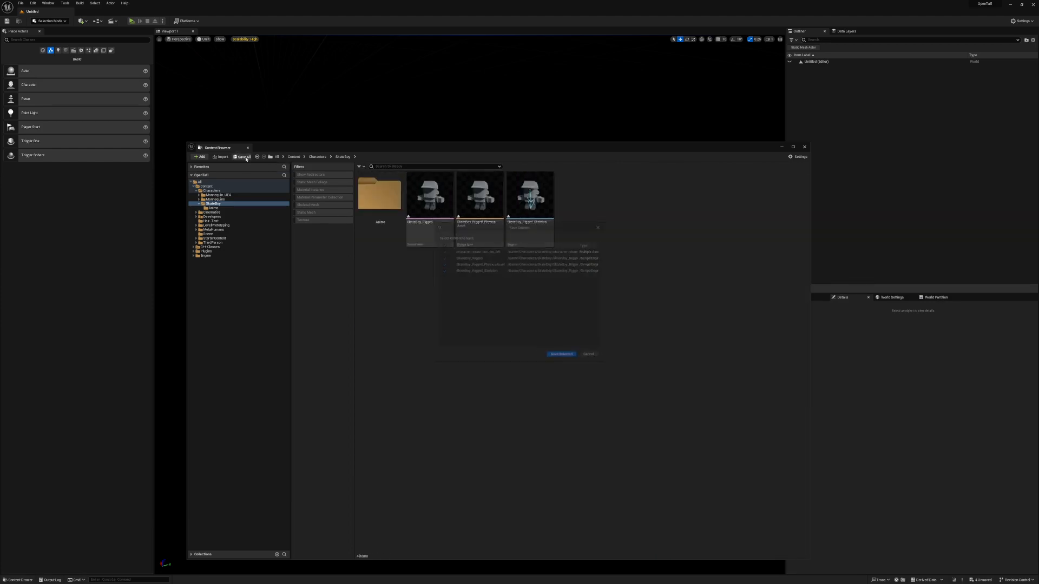
pyautogui.click(563, 356)
# Step: Open the Anims folder and preview the SkateKid Fall, Idle, Jump, Skate, Sprint and Walk animations
pyautogui.doubleClick(380, 195)
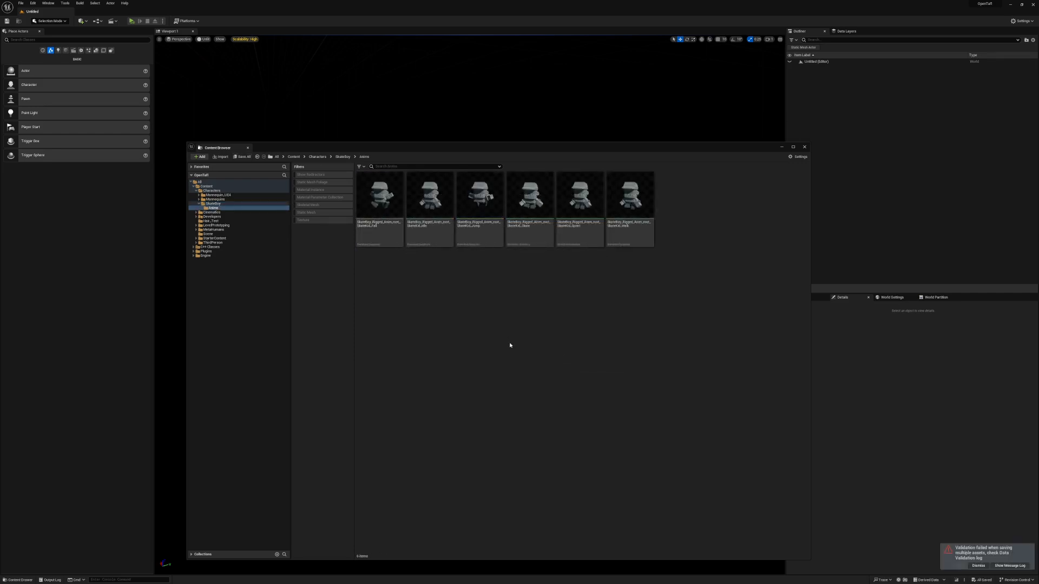
pyautogui.doubleClick(380, 195)
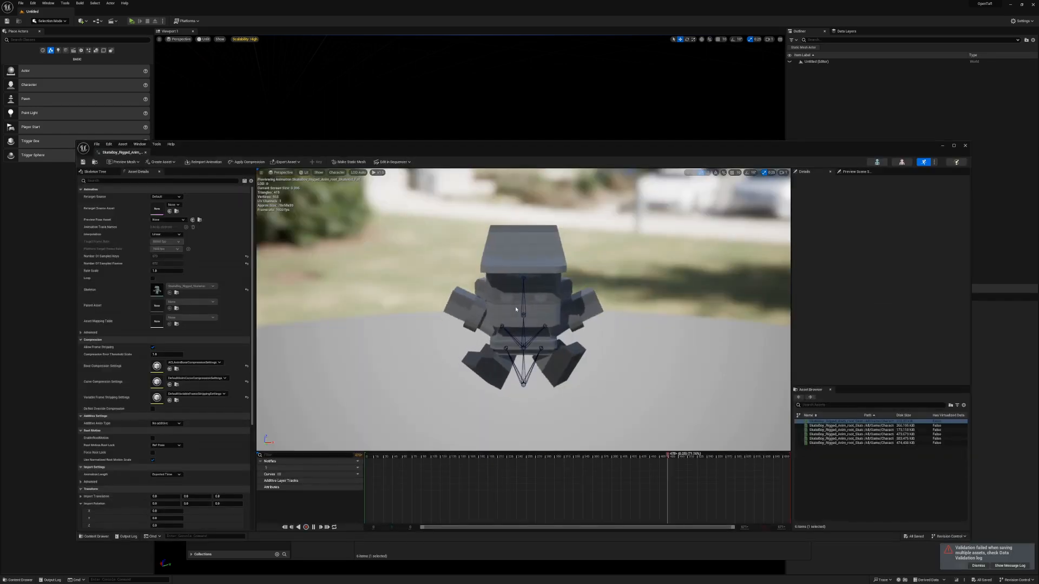
pyautogui.click(843, 425)
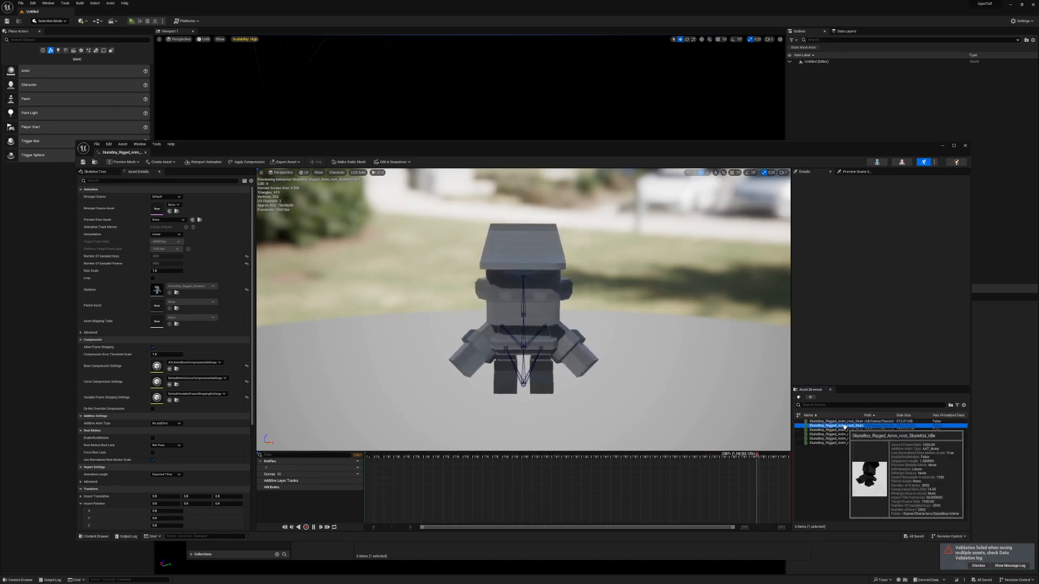
pyautogui.click(845, 430)
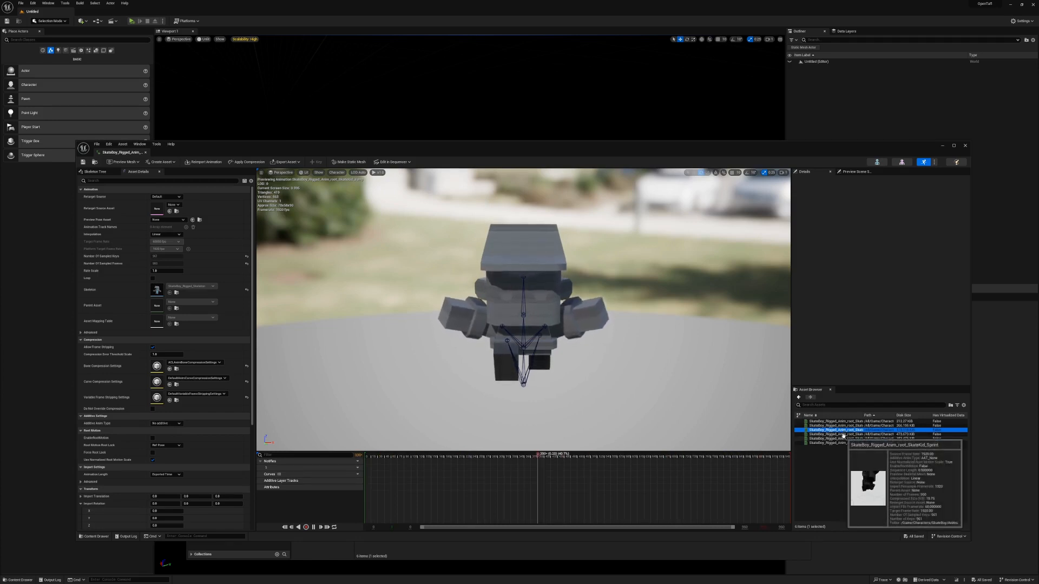
pyautogui.click(844, 435)
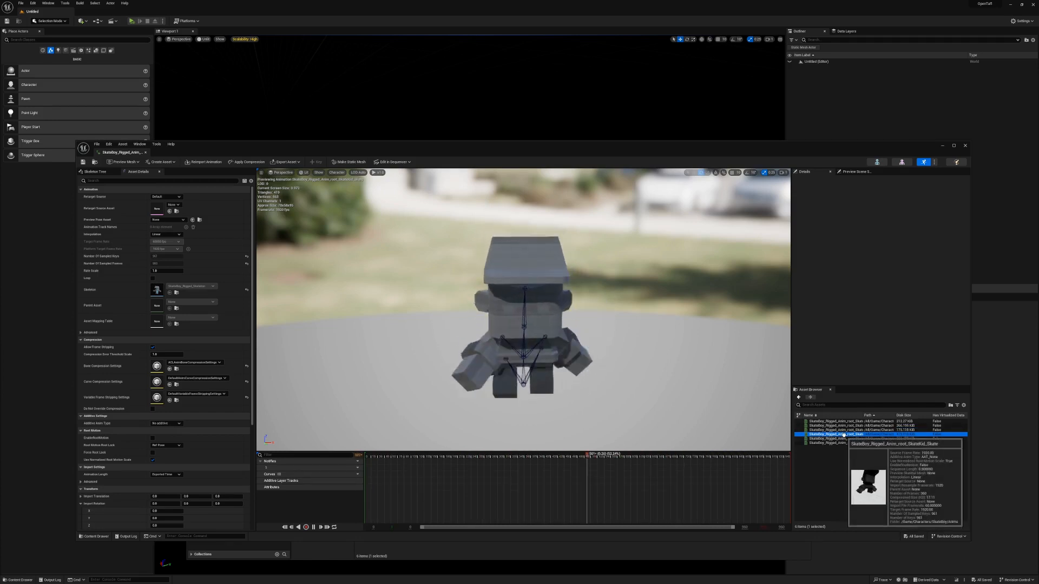
pyautogui.click(843, 439)
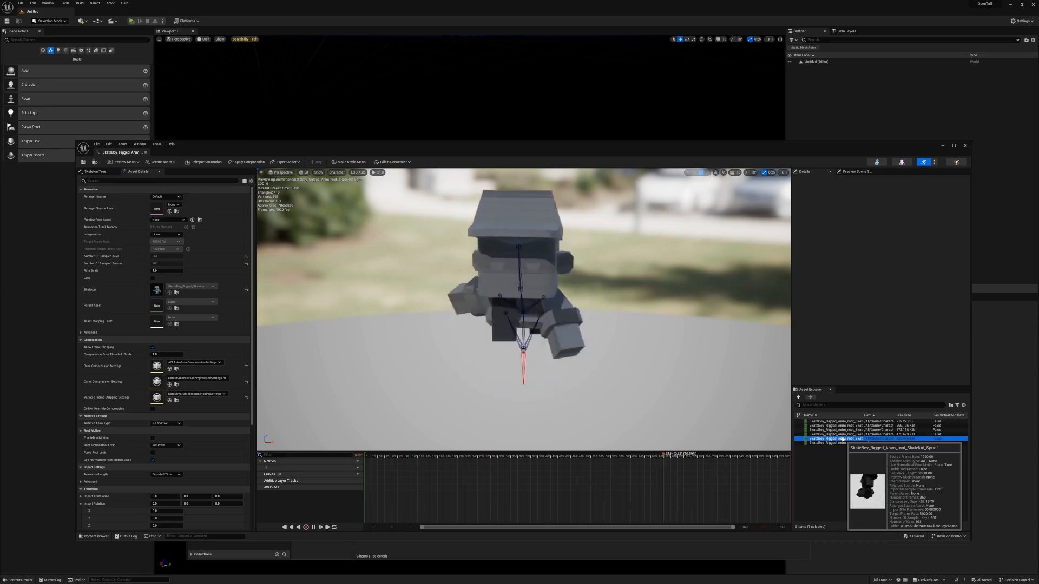
pyautogui.click(840, 443)
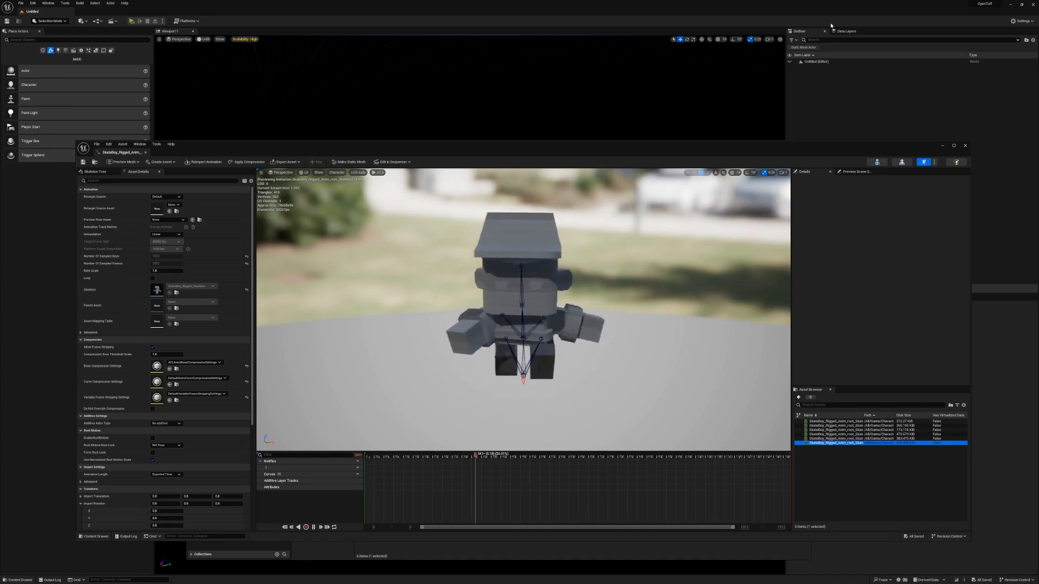
pyautogui.click(965, 147)
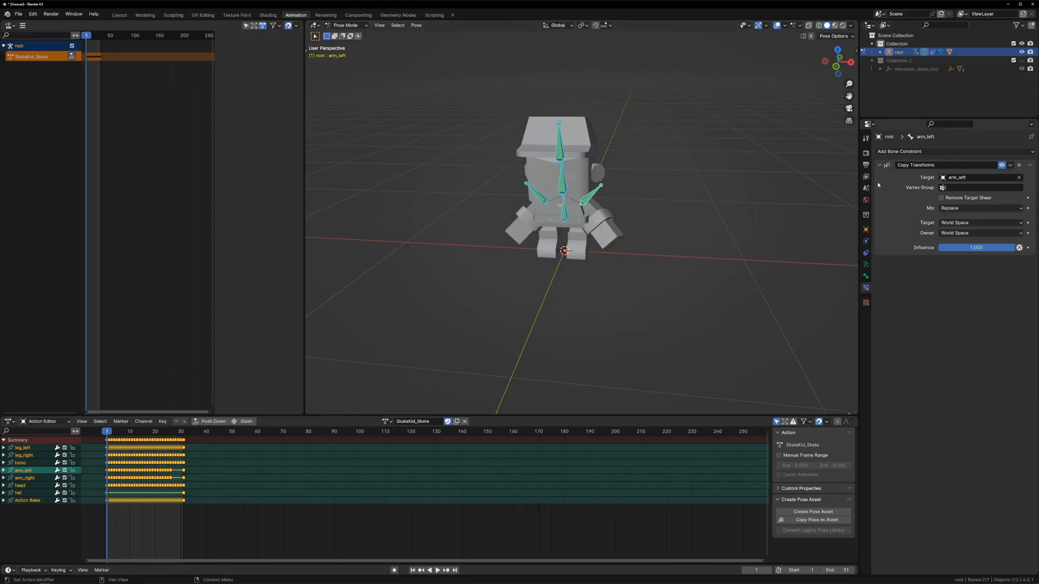
# Step: Switch to Blender and assign the skate-stand actions to the original character's body parts
pyautogui.click(865, 252)
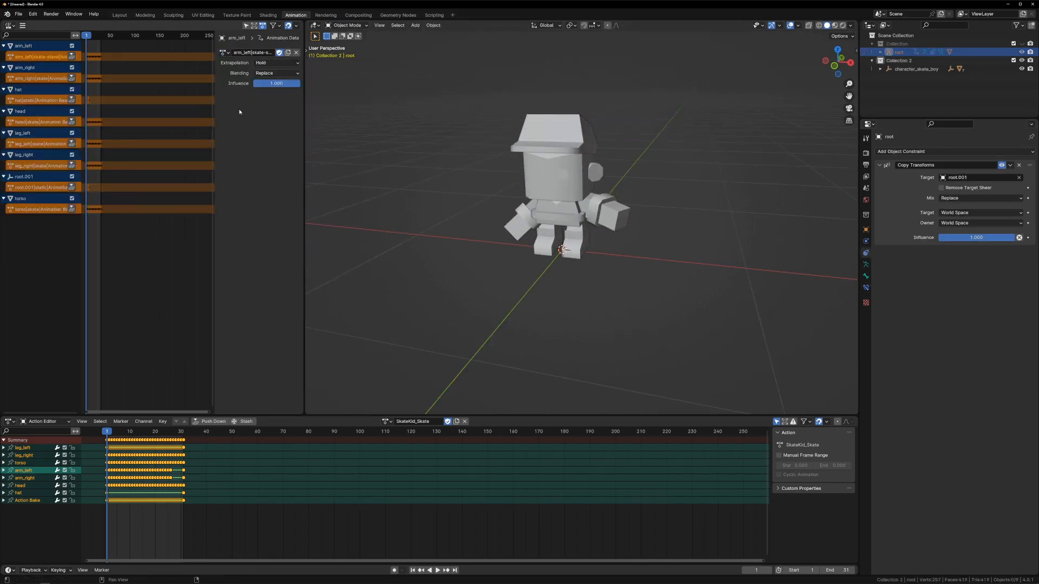
pyautogui.click(44, 101)
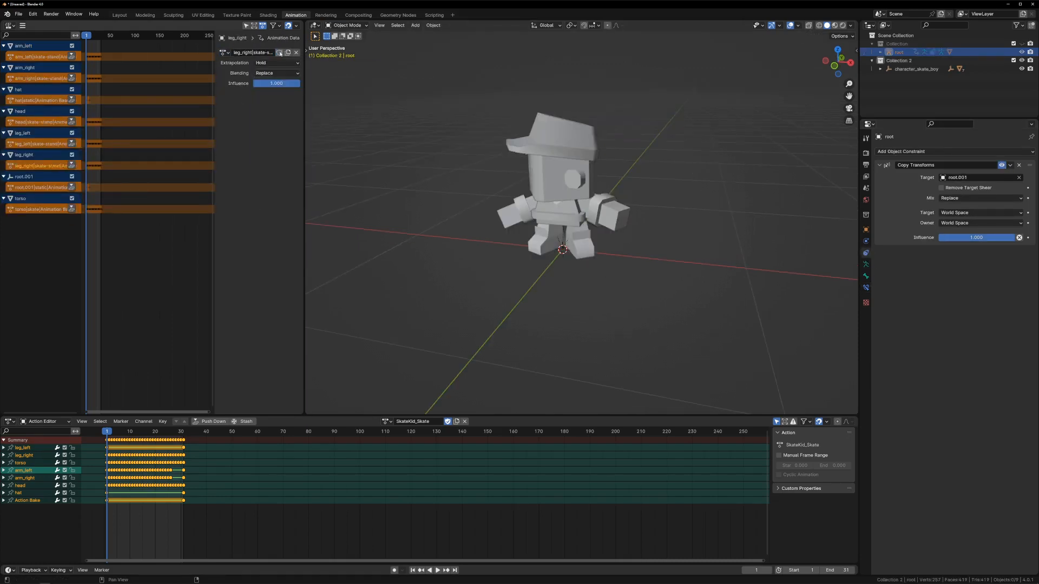
pyautogui.moveTo(582, 241); pyautogui.dragTo(603, 241, button='middle')
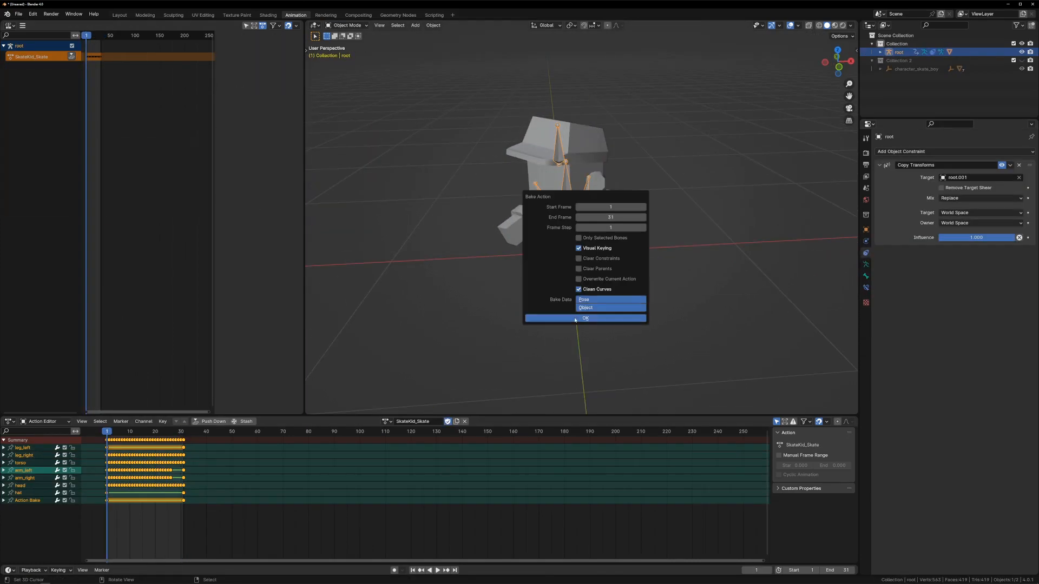
# Step: Bake the root armature's pose and object motion over frames 1 to 31 with visual keying, as a fake-user action named SkateKid_SkateStand
pyautogui.click(573, 318)
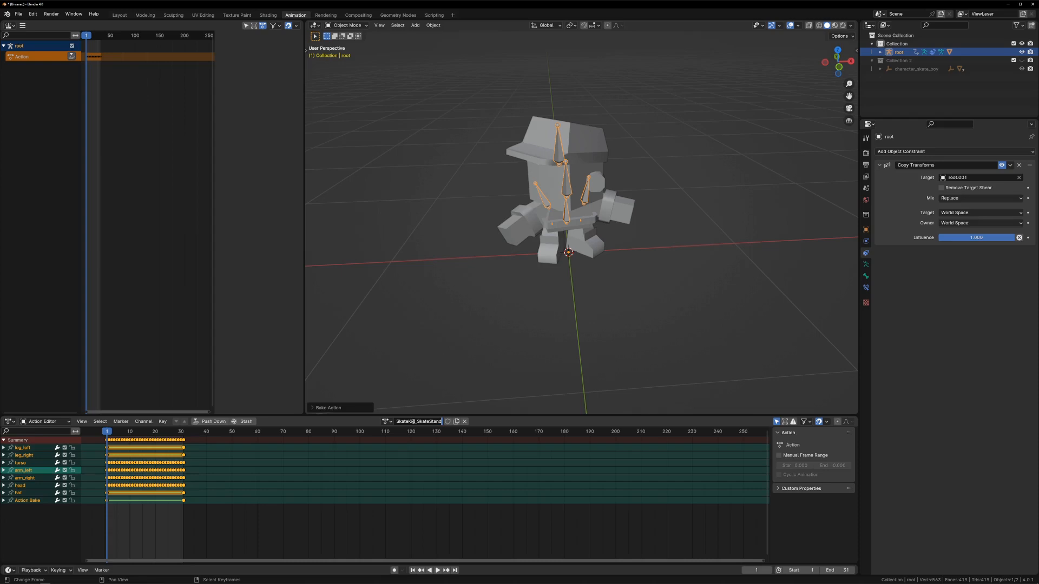
pyautogui.press('Return')
pyautogui.click(448, 422)
# Step: Export the active collection as SkateBoy_Anims.fbx in UnrealProjects, limiting the object types to Armature
pyautogui.click(18, 14)
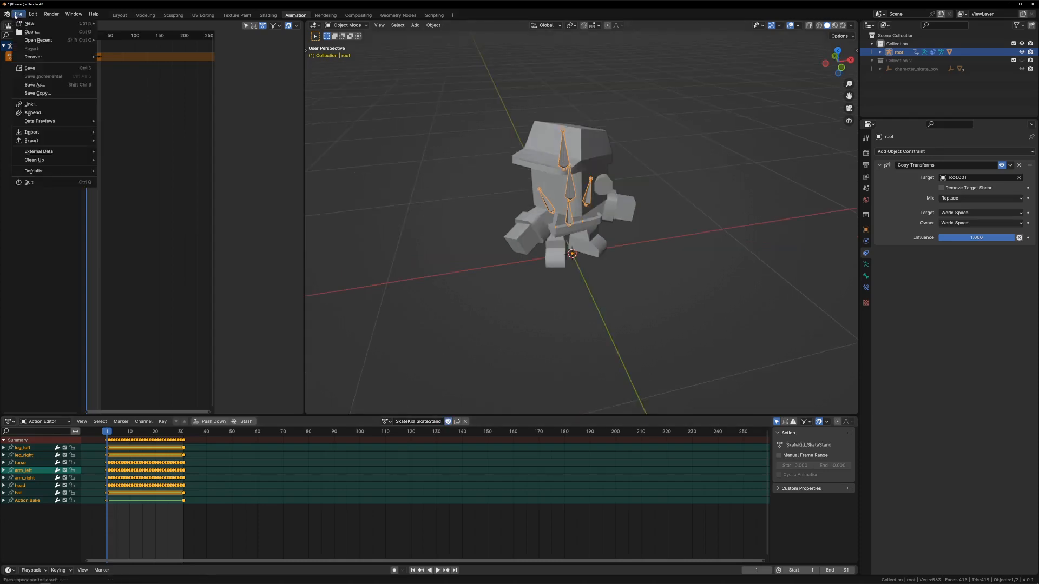
pyautogui.moveTo(48, 141)
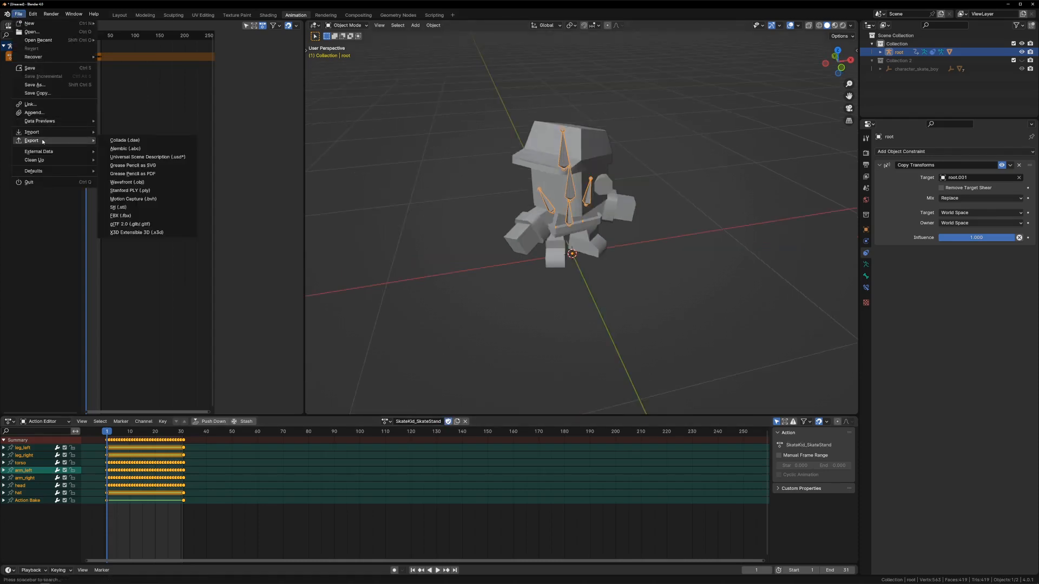
pyautogui.click(121, 216)
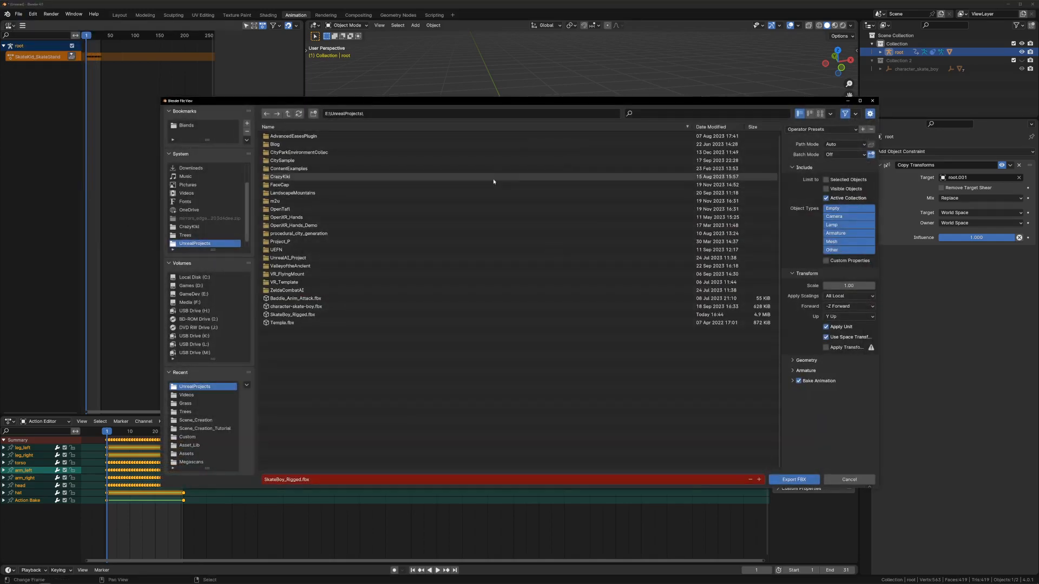
pyautogui.click(844, 234)
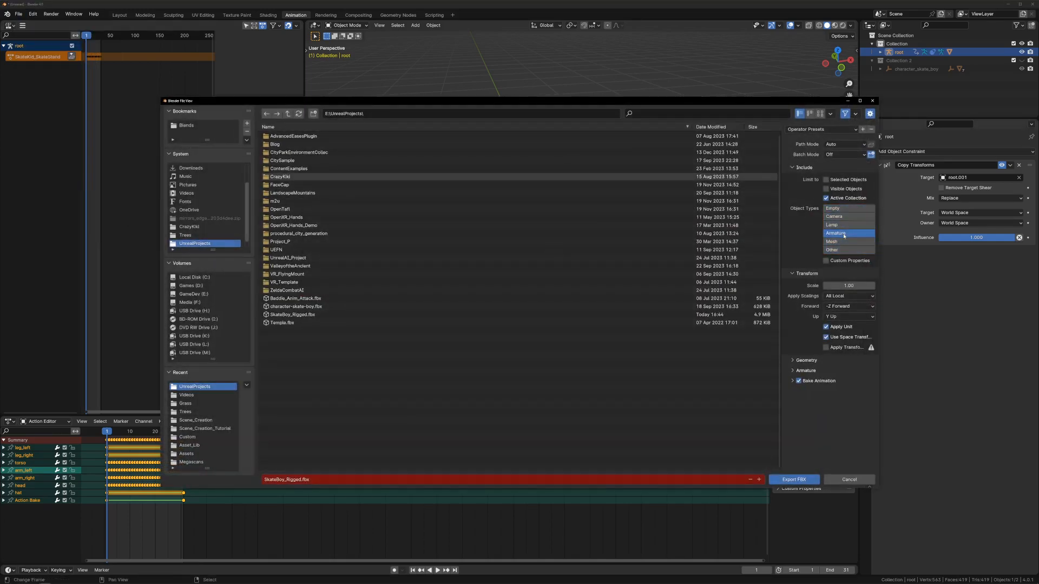
pyautogui.click(796, 371)
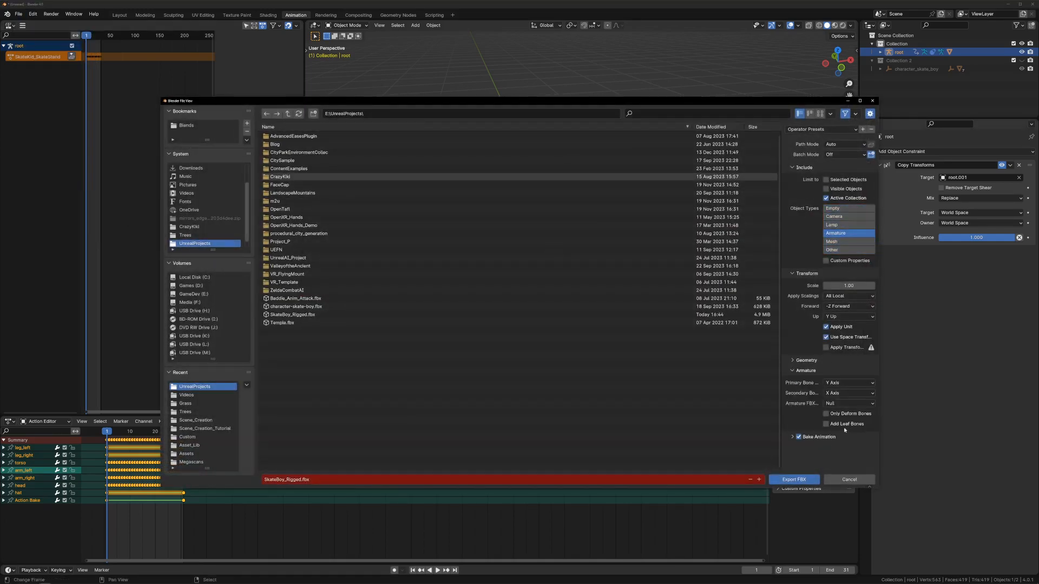
pyautogui.click(796, 370)
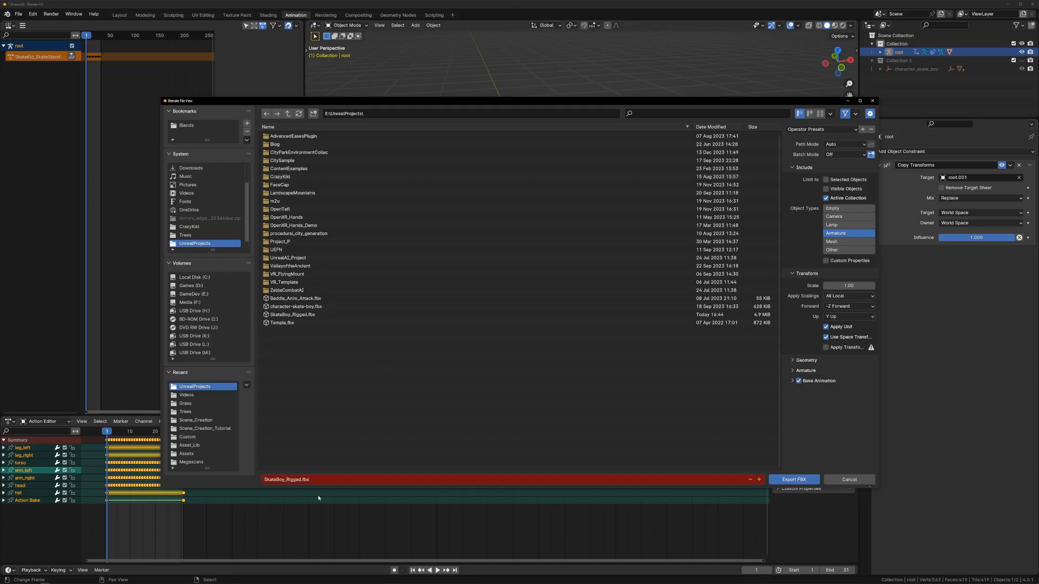
pyautogui.click(289, 479)
pyautogui.press('Return')
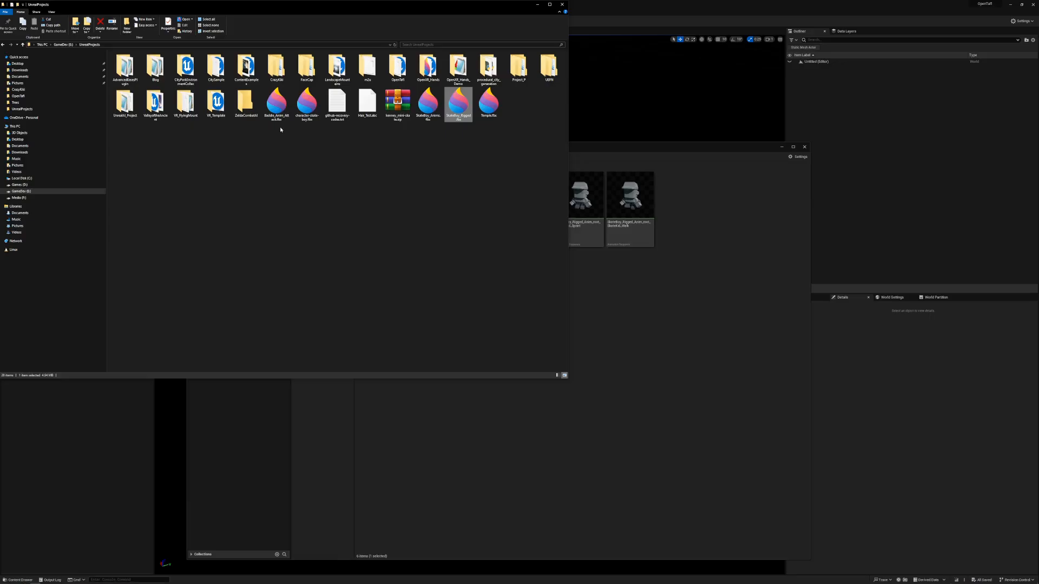
# Step: Bring SkateBoy_Anims.fbx from File Explorer into Unreal's Anims folder and import its animations onto SkateBoy_Rigged_Skeleton
pyautogui.moveTo(429, 104); pyautogui.dragTo(667, 325)
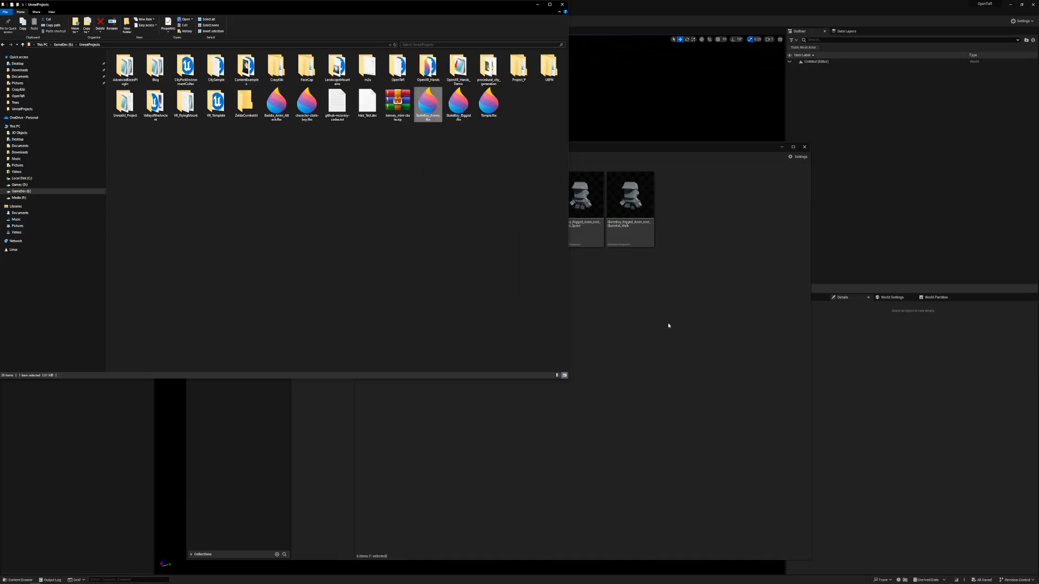
pyautogui.click(551, 228)
pyautogui.write('skate')
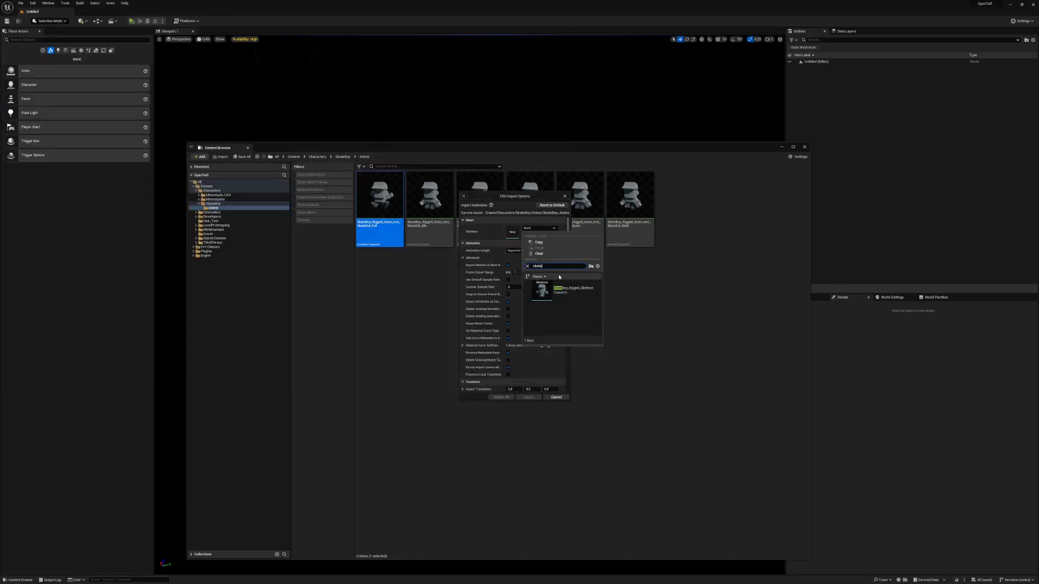
pyautogui.click(577, 285)
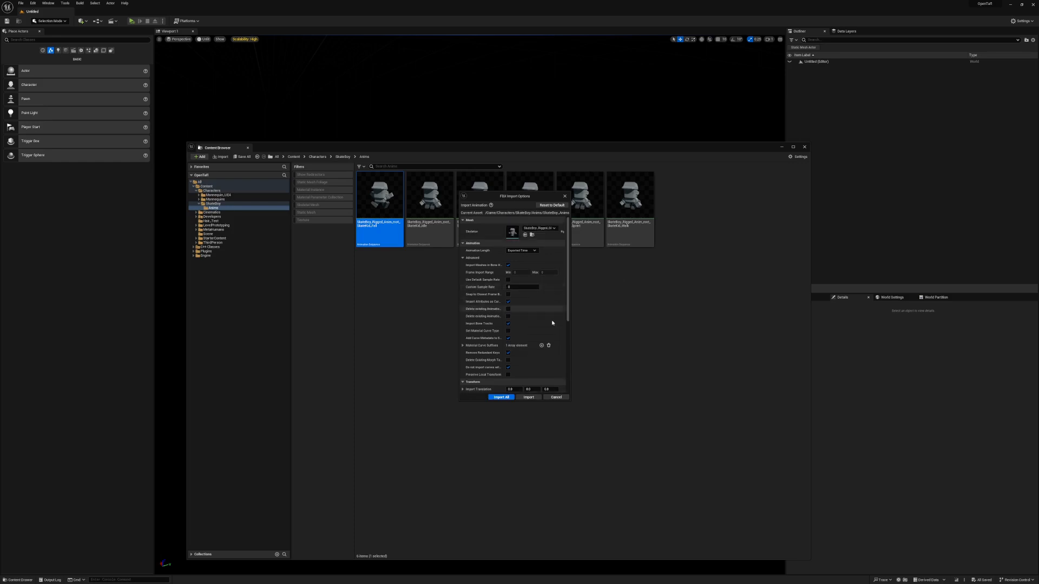
pyautogui.click(530, 398)
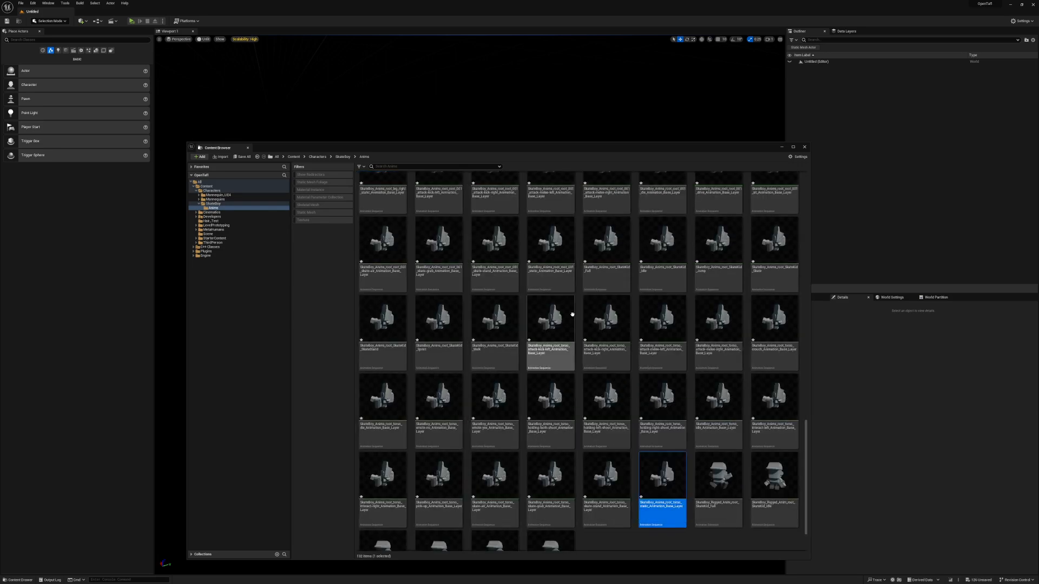
# Step: Search the Anims folder for skatekid and preview the newly imported SkateBoy_Anims version of SkateKid_Walk
pyautogui.scroll(3, 551, 303)
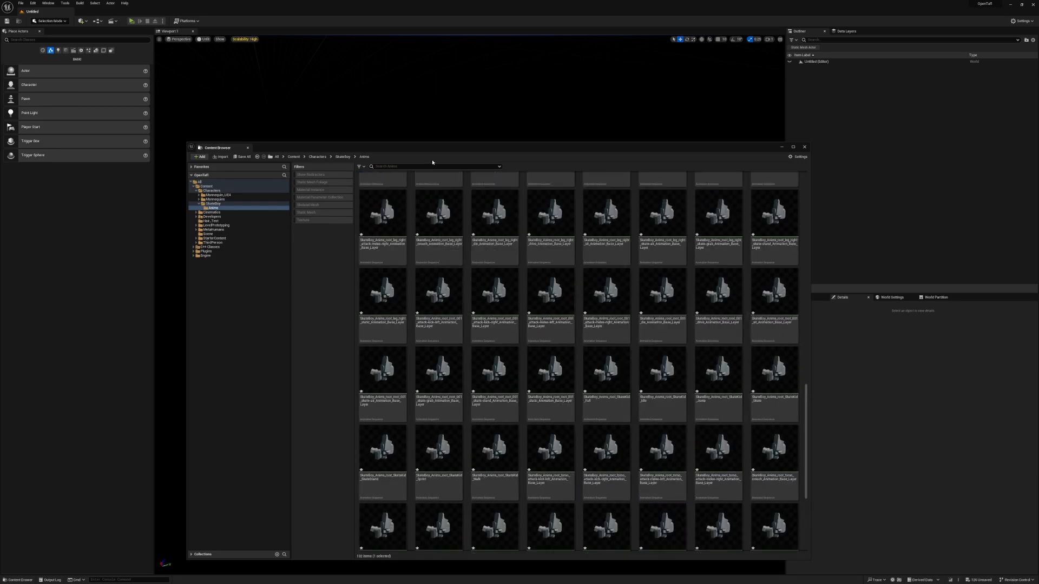
pyautogui.write('skatekid')
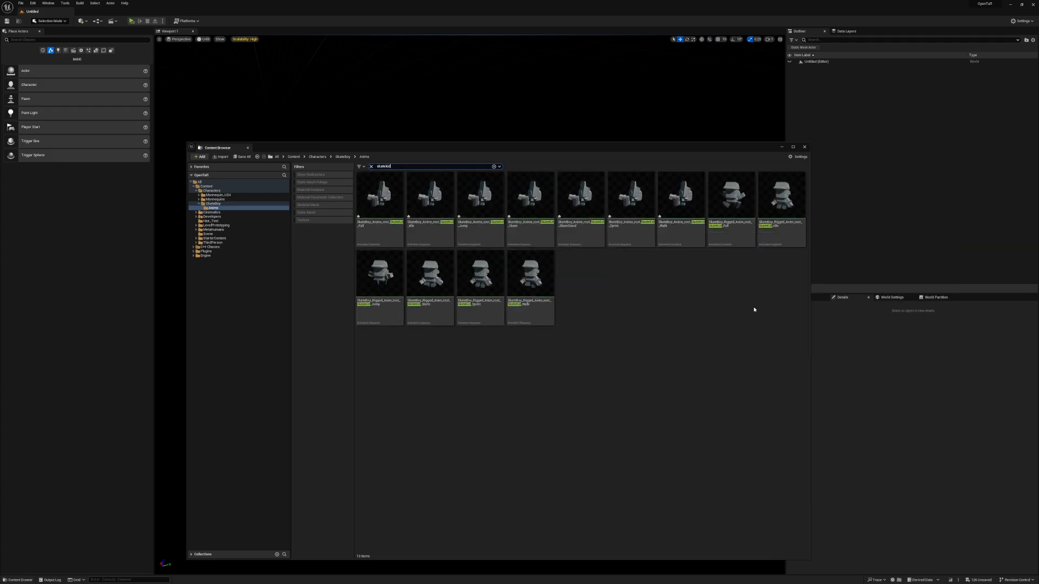
pyautogui.doubleClick(676, 203)
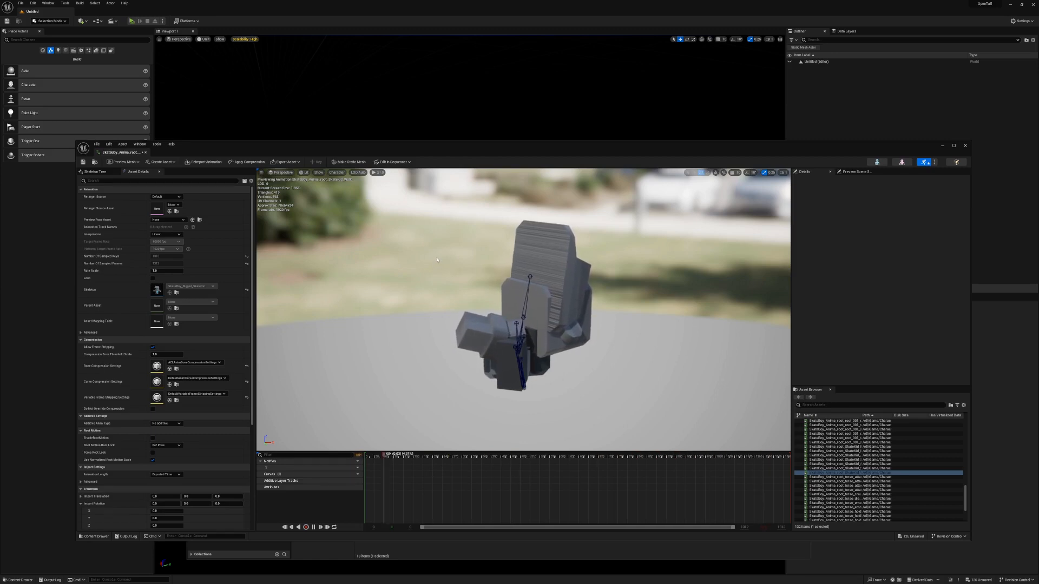
pyautogui.click(966, 146)
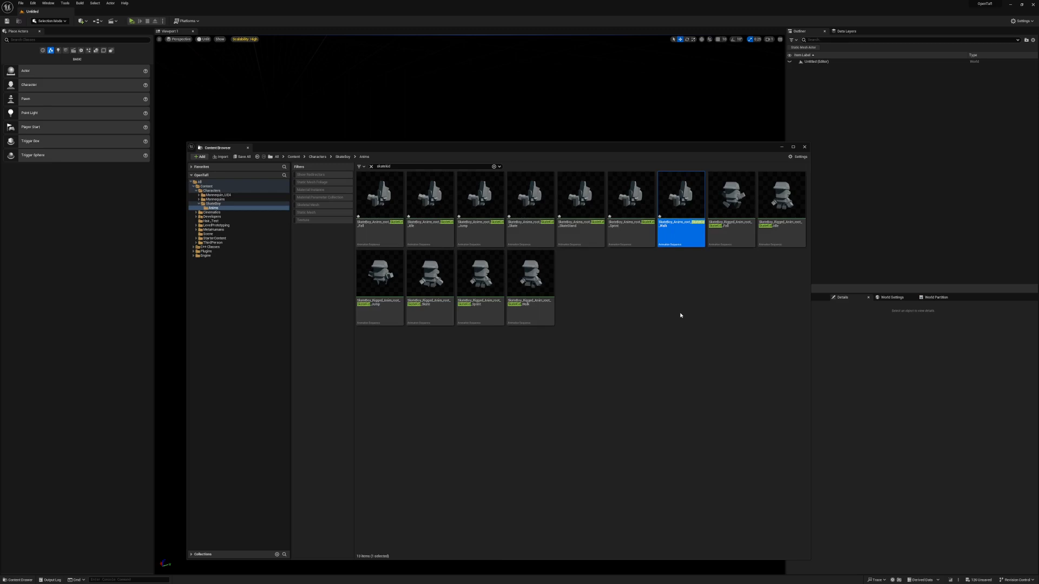
# Step: Force-delete the seven SkateBoy_Anims SkateKid animations and return to the SkateBoy folder with the search cleared
pyautogui.keyDown('shift'); pyautogui.click(381, 208); pyautogui.keyUp('shift')
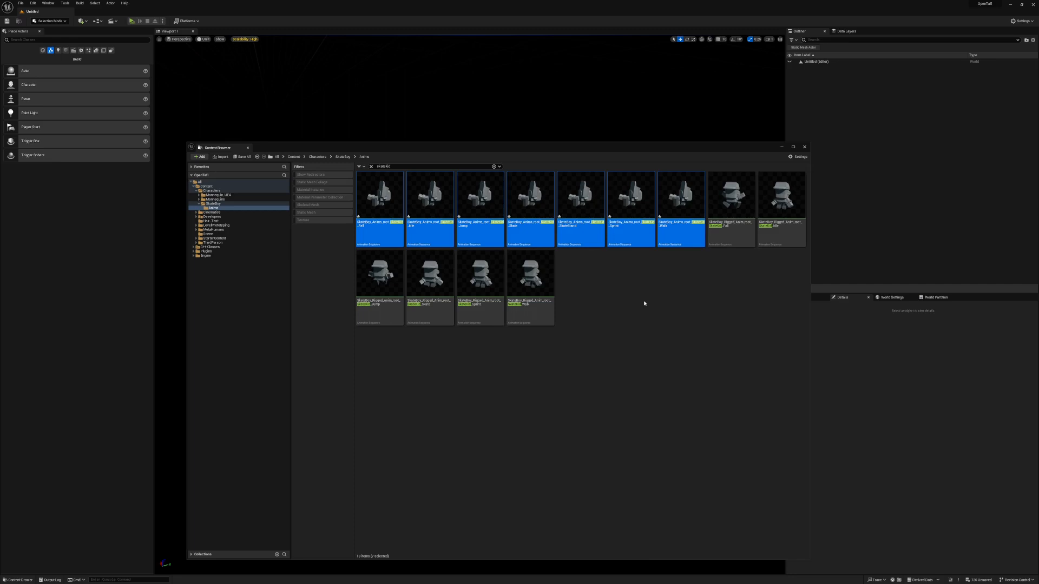
pyautogui.press('Delete')
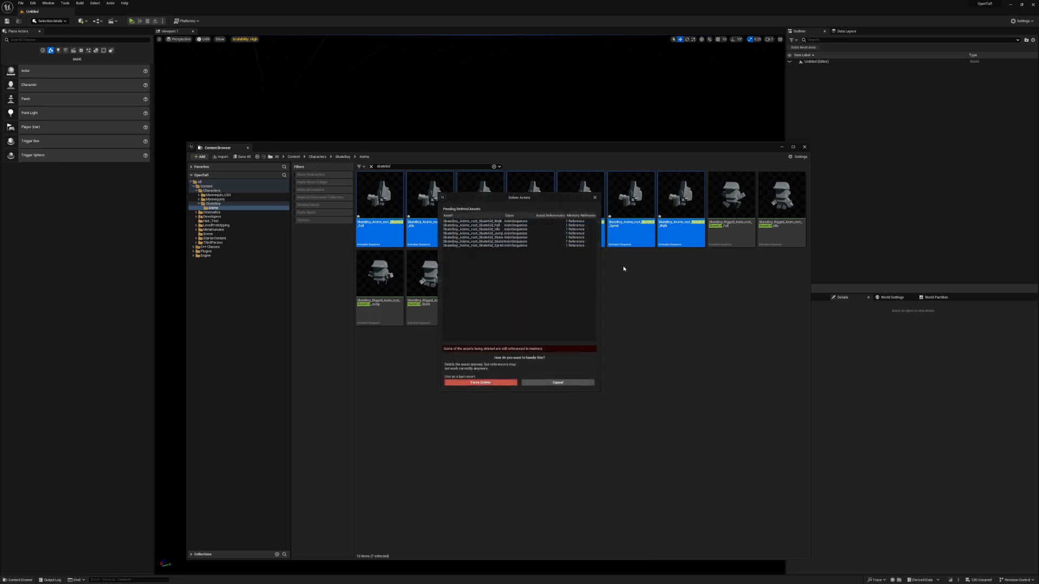
pyautogui.click(496, 383)
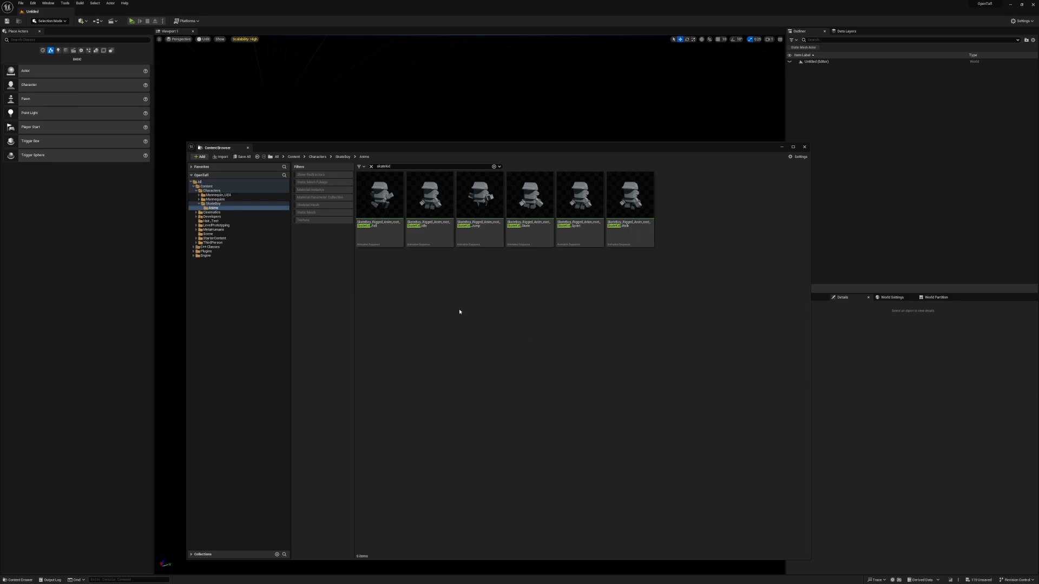
pyautogui.click(224, 204)
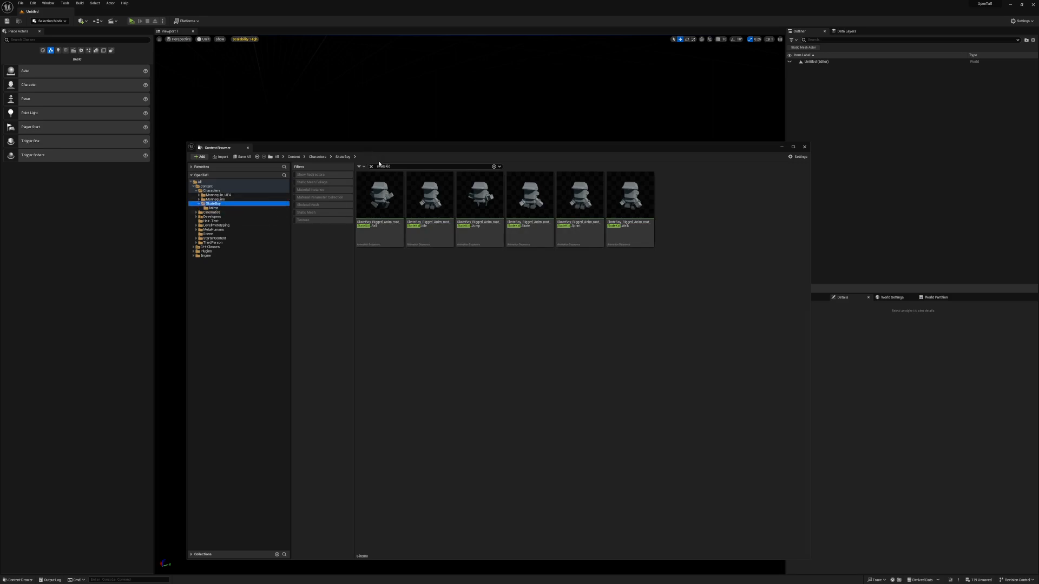
pyautogui.click(372, 167)
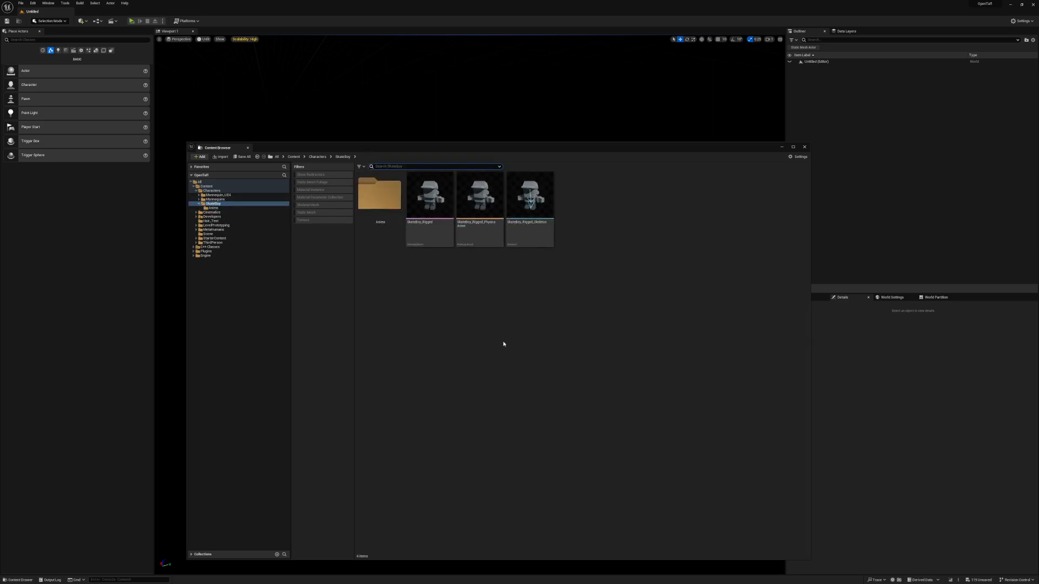